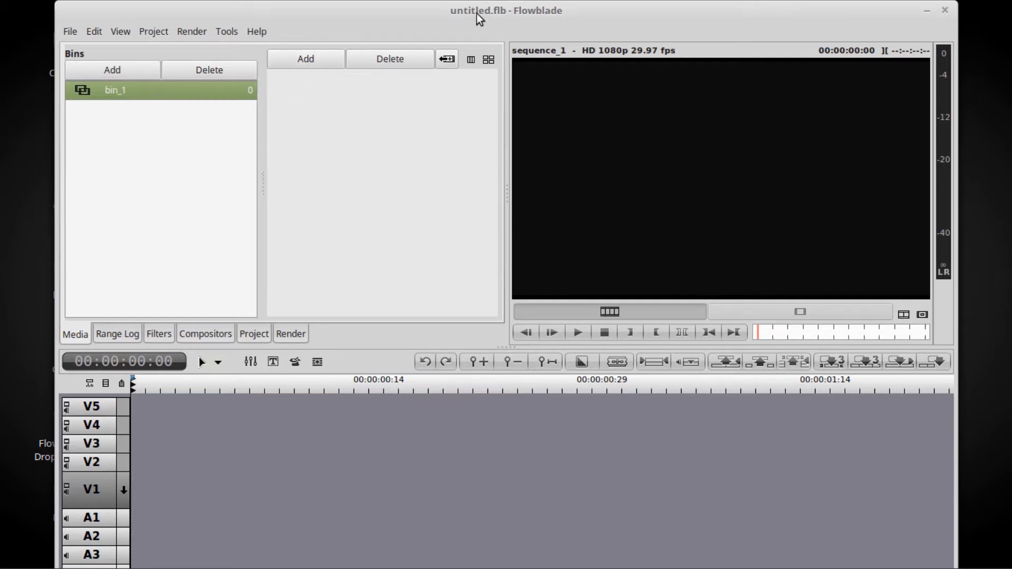
- Import the video files DSCN1210.MOV, DSCN1211.MOV and animated bobber logo.mp4 into bin_1
click(298, 62)
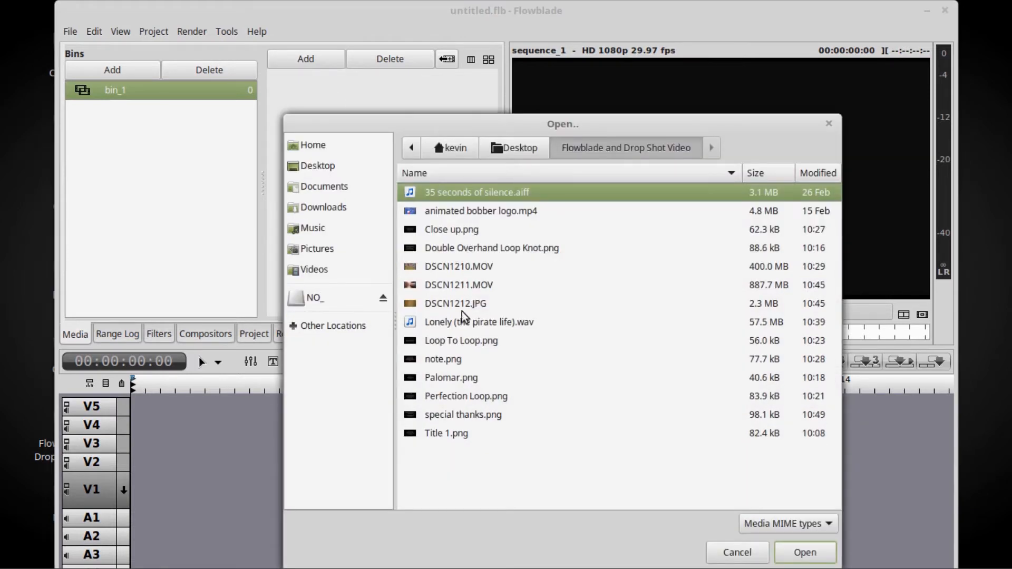
click(443, 268)
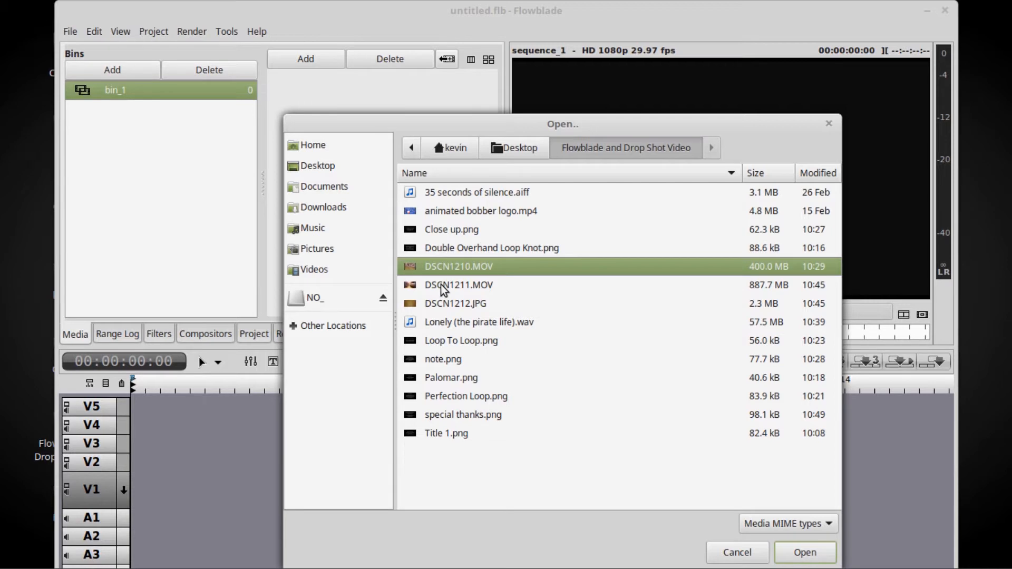
ctrl+click(440, 285)
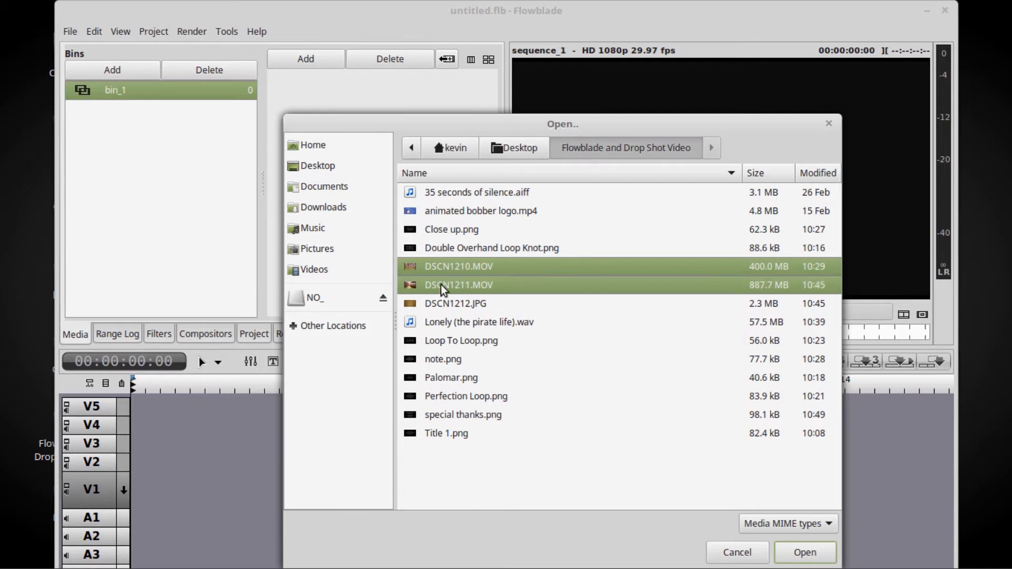
click(805, 553)
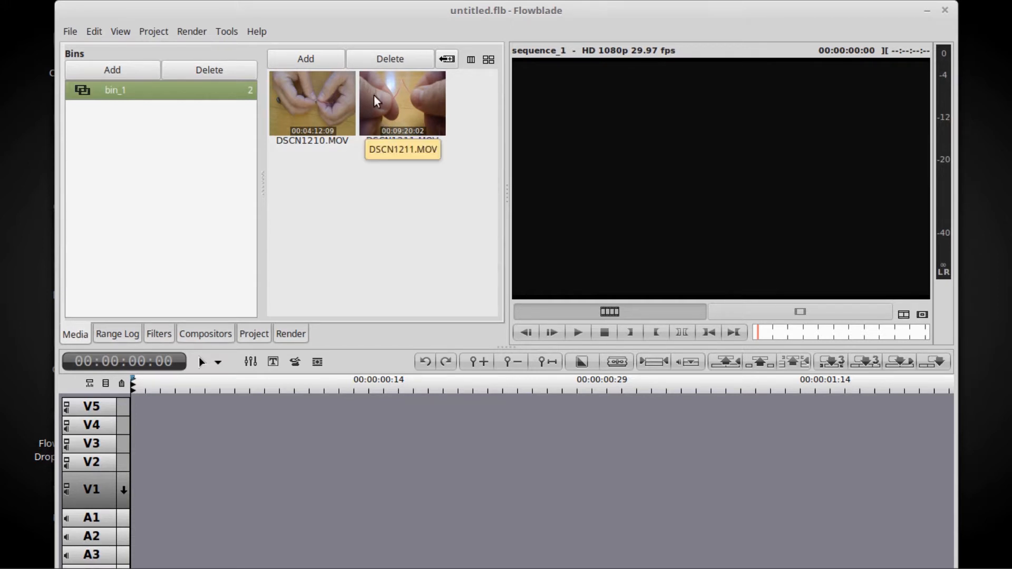
click(319, 63)
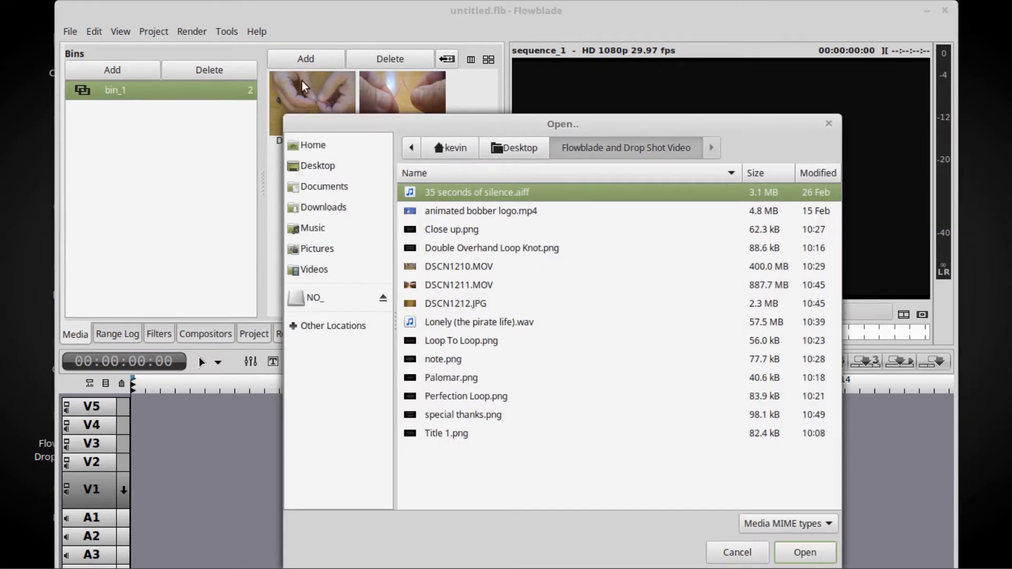
double_click(469, 211)
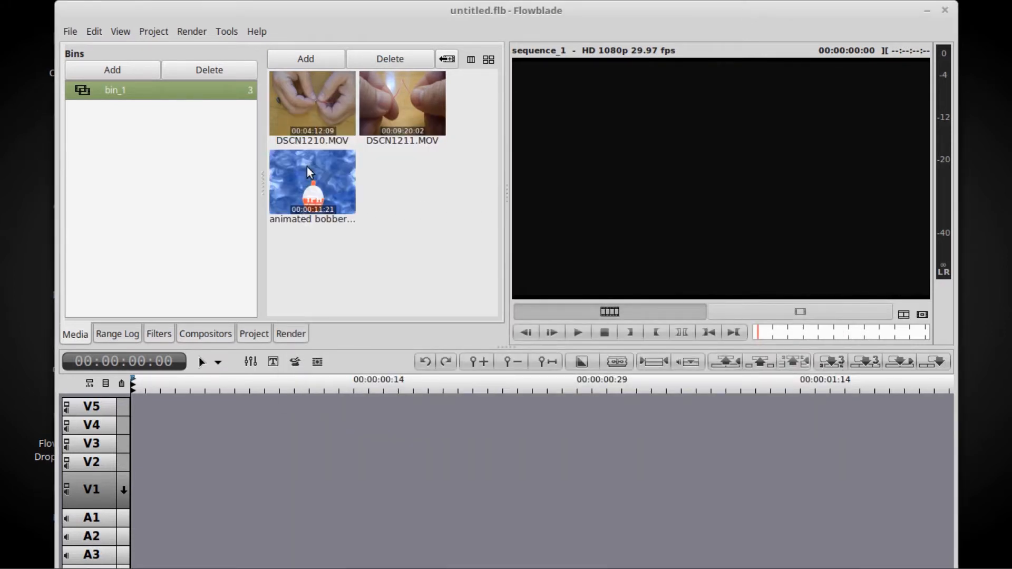
- Import the PNGs Close up, Double Overhand Loop Knot, Loop To Loop, note, Palomar, Perfection Loop, special thanks and Title 1 into bin_1
click(318, 58)
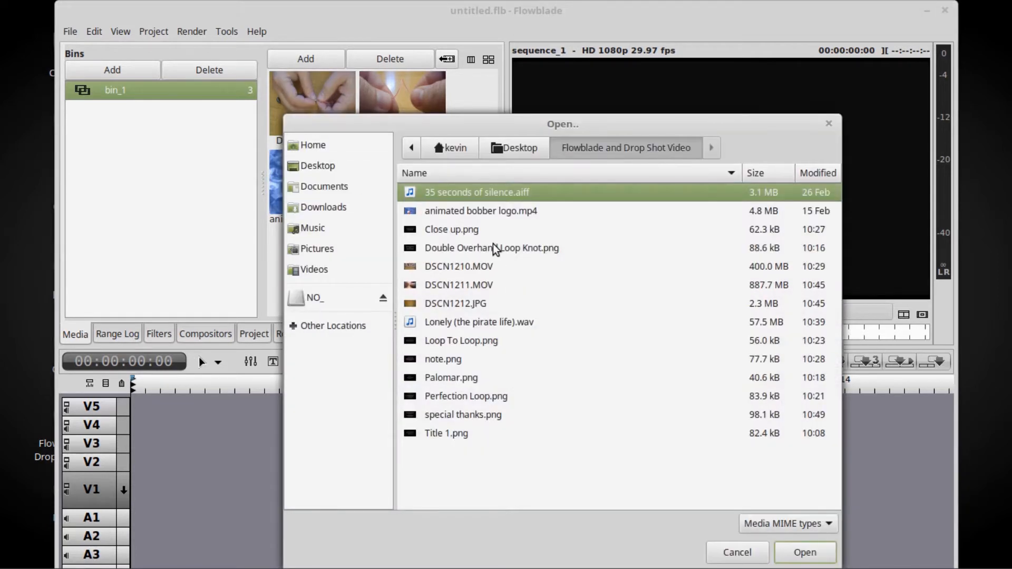
click(453, 229)
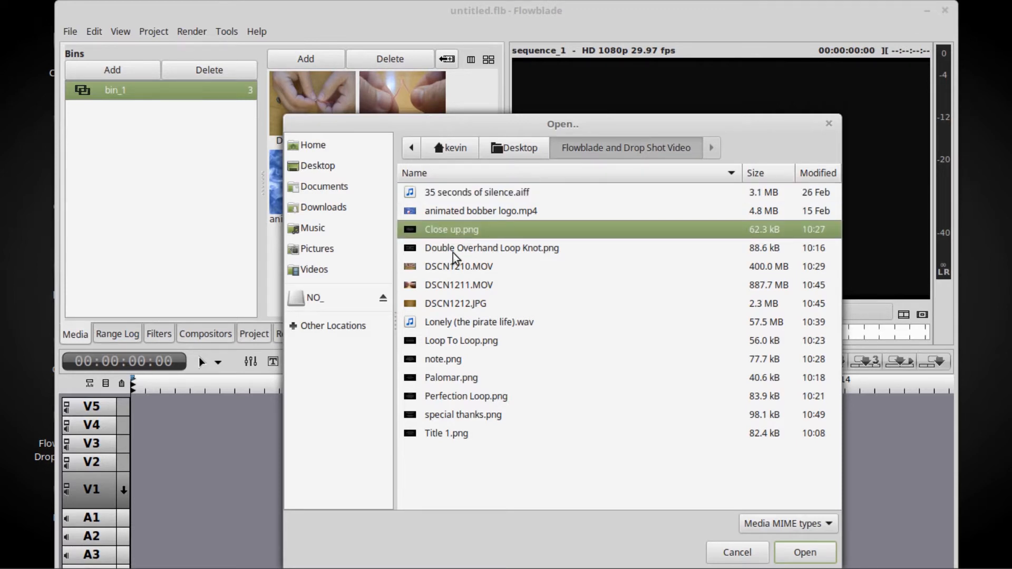
ctrl+click(451, 247)
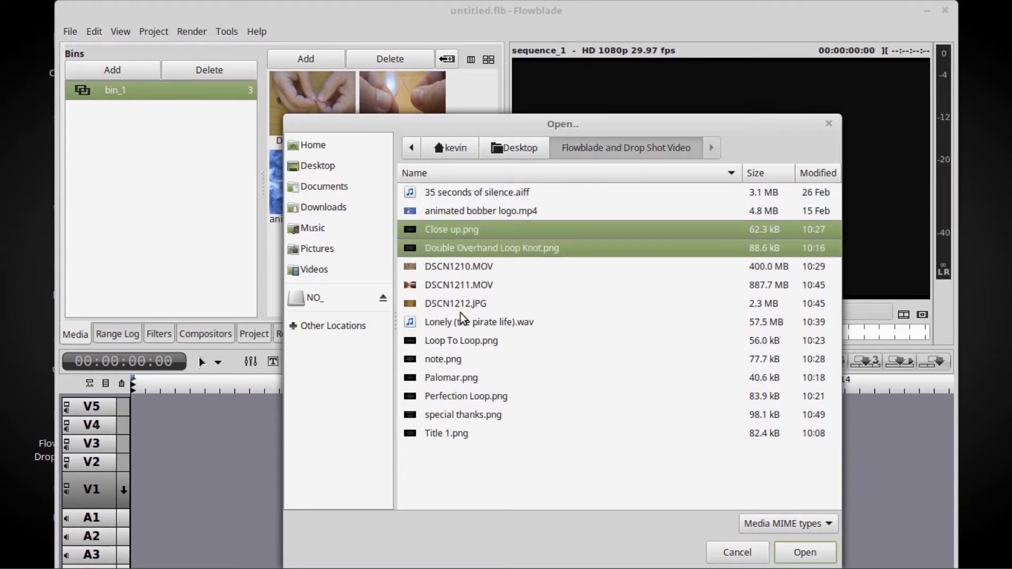
ctrl+click(441, 344)
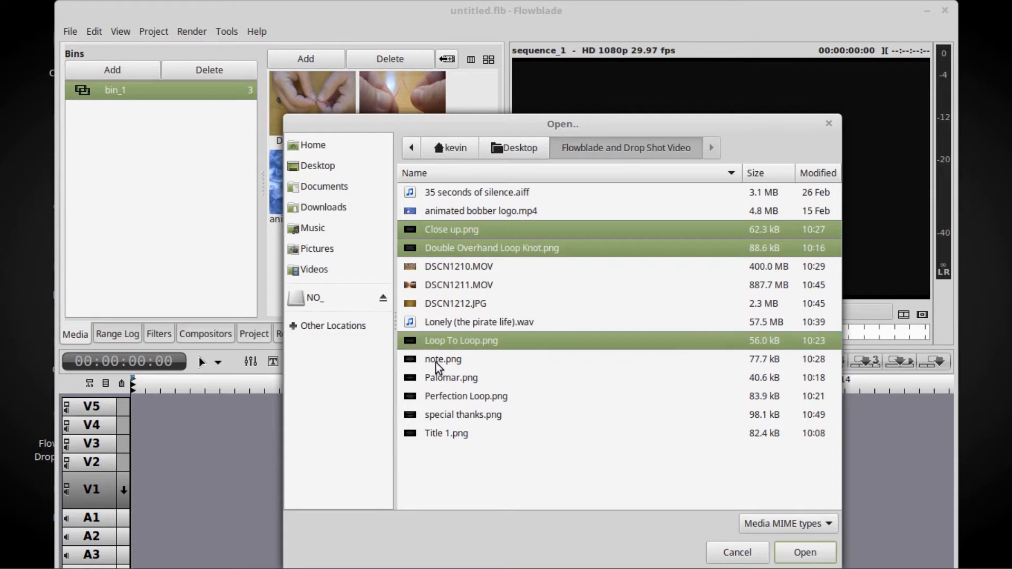
ctrl+click(435, 360)
ctrl+click(434, 380)
ctrl+click(434, 396)
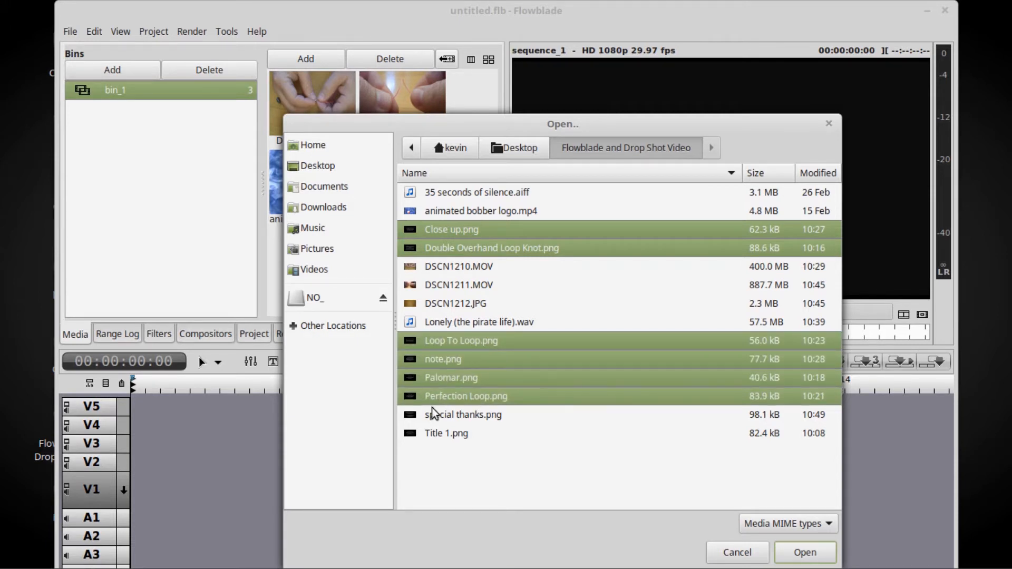
ctrl+click(433, 416)
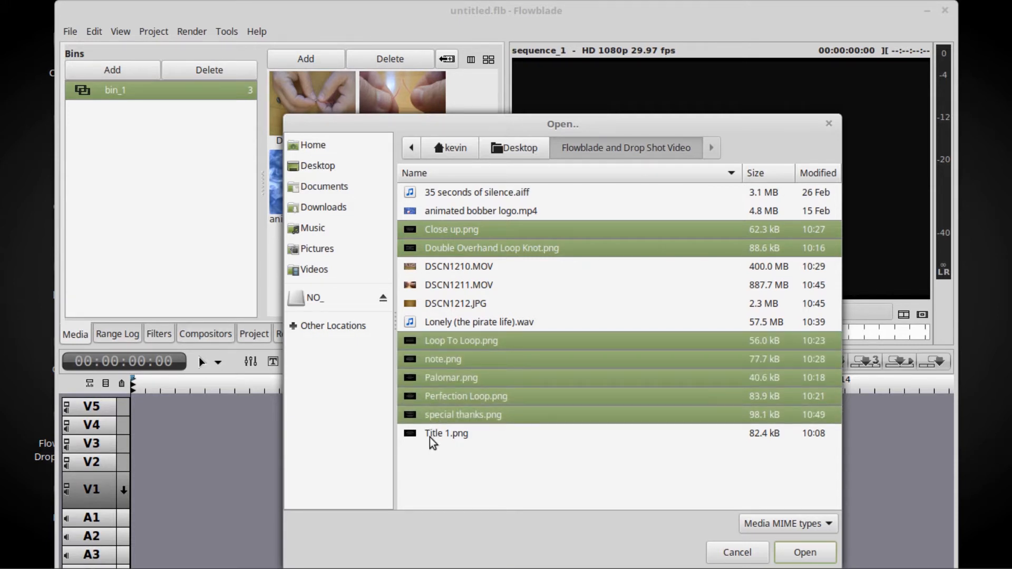
ctrl+click(429, 438)
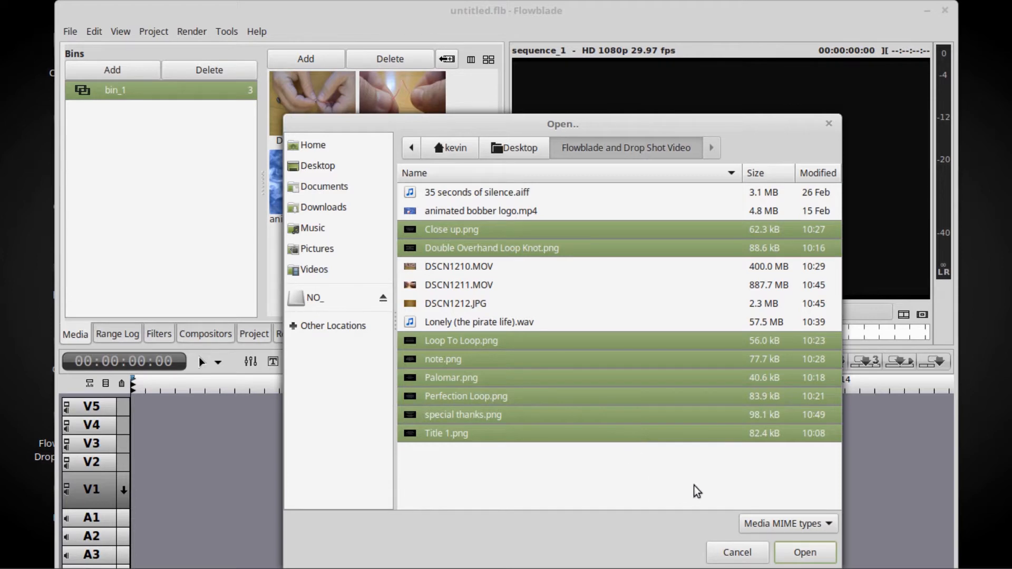
click(802, 552)
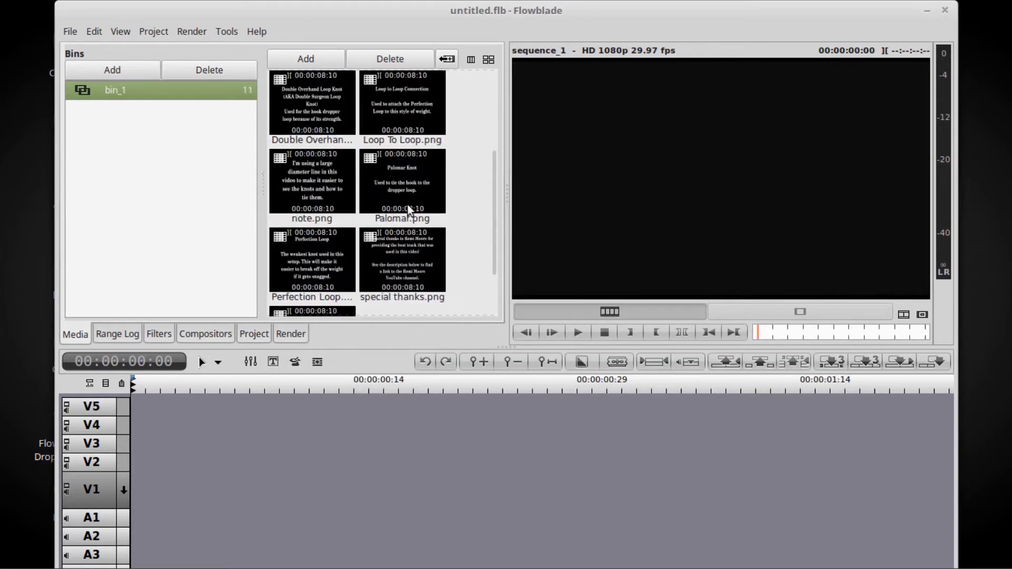
- Import the audio file Lonely (the pirate life).wav into bin_1
click(303, 61)
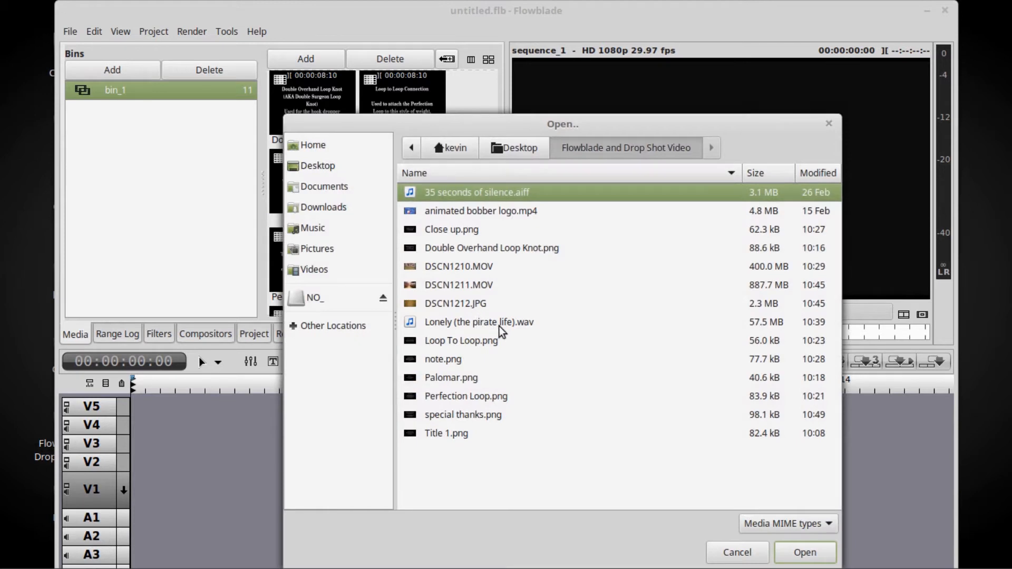
click(450, 325)
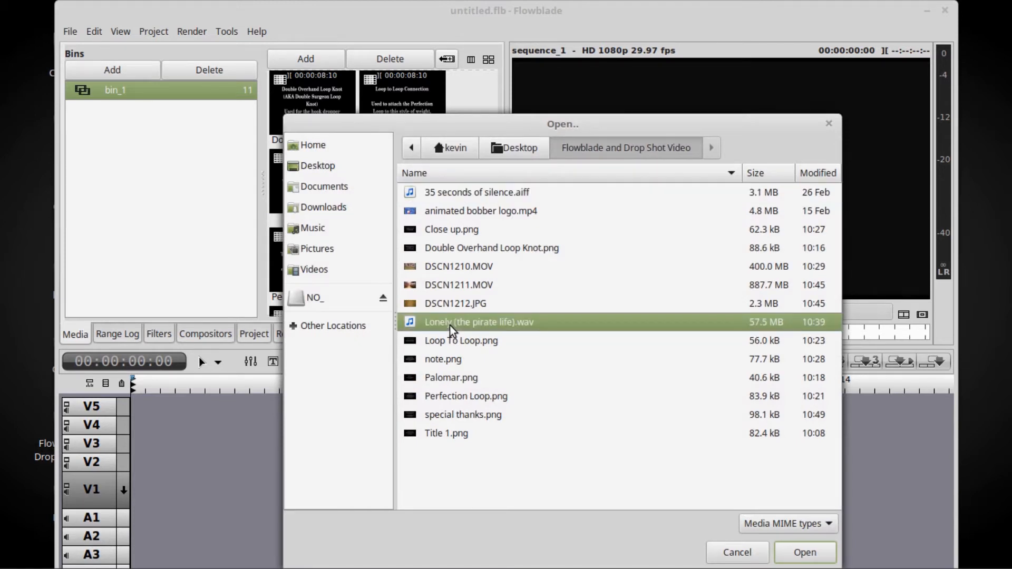
click(789, 551)
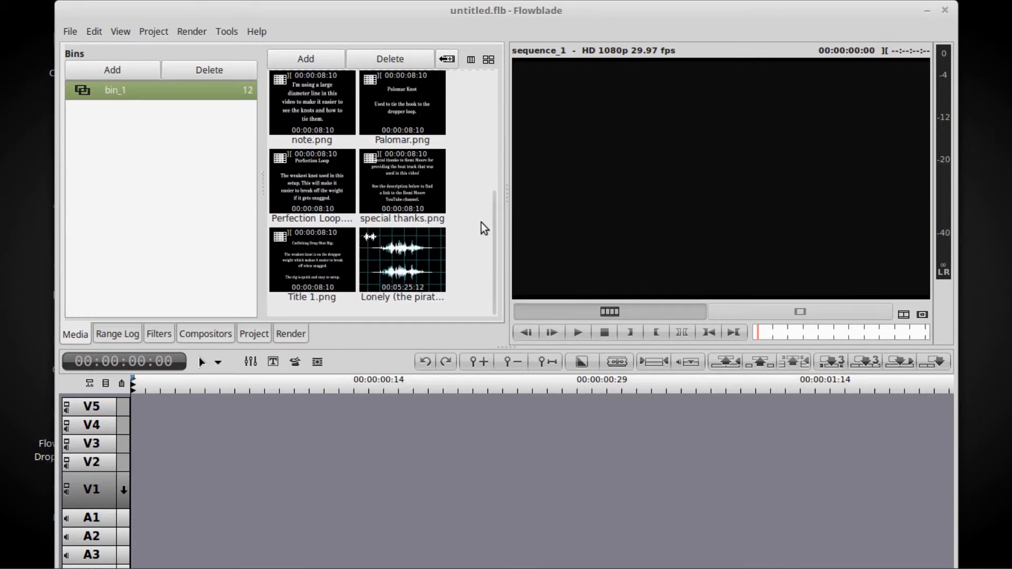
- Place the DSCN1210.MOV clip at the start of track V1 and play it back
scroll(482, 222, up, 4)
scroll(482, 222, up, 1)
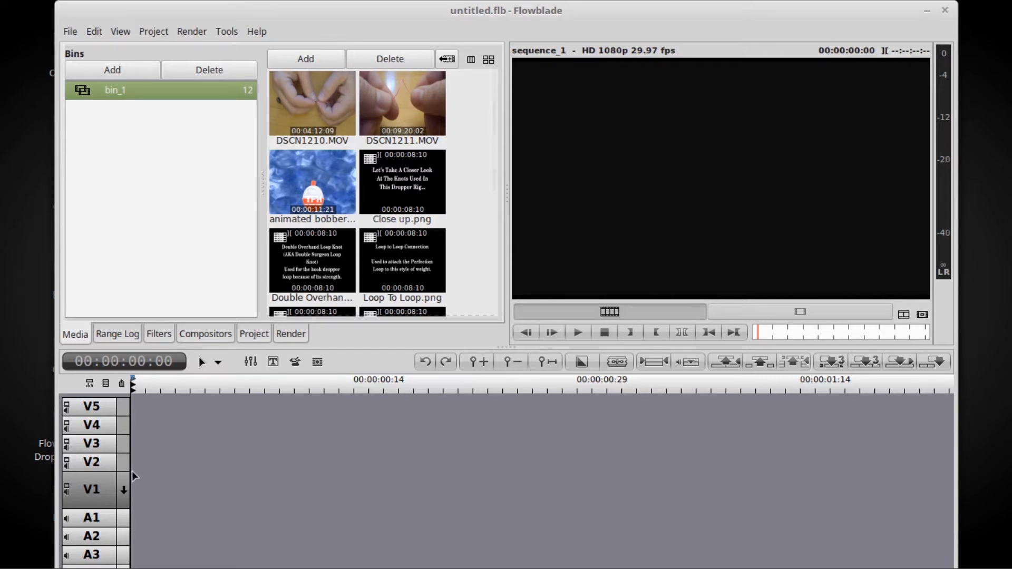
click(312, 117)
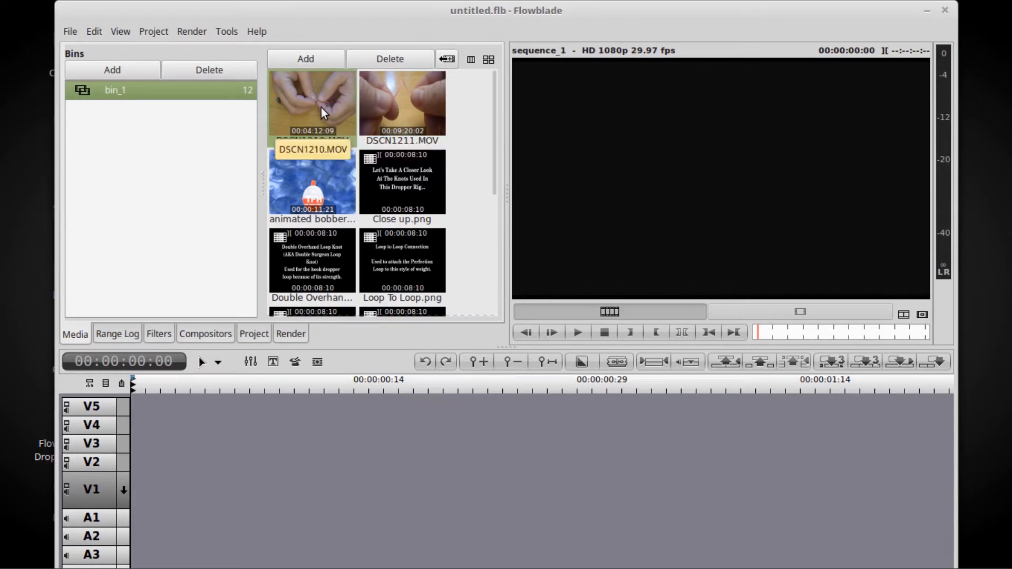
drag(321, 108, 131, 490)
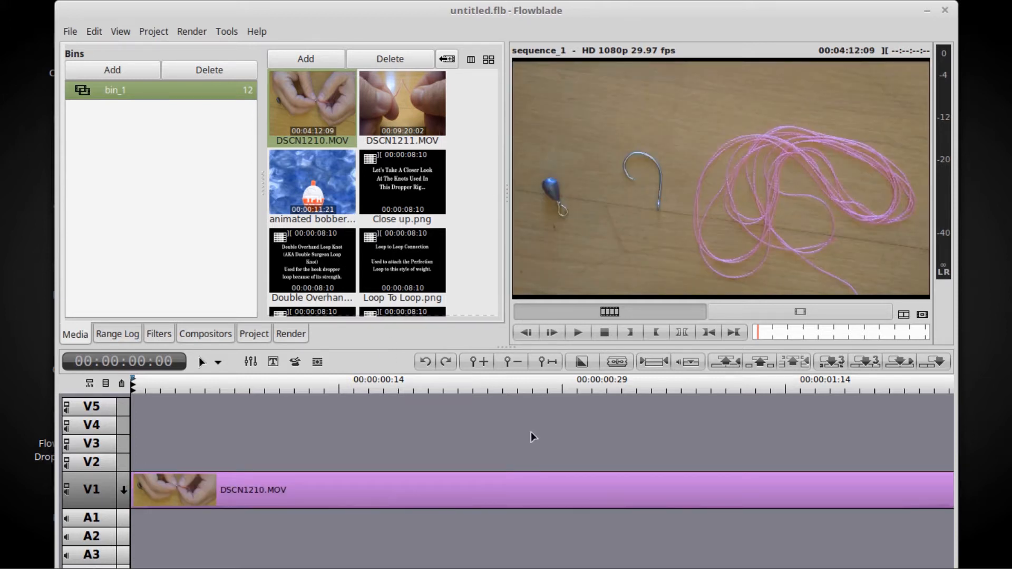
click(579, 332)
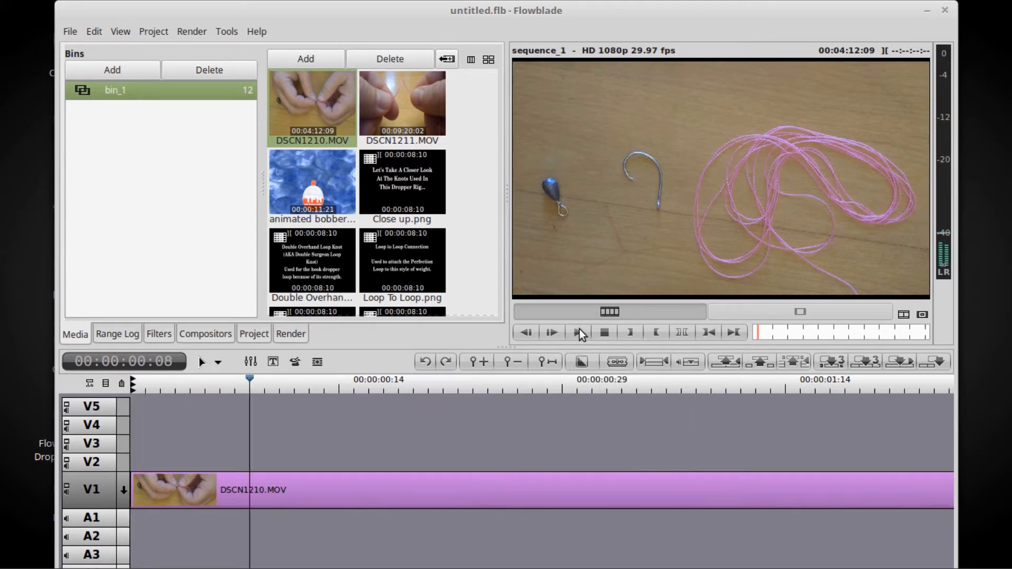
- Mute the audio of the DSCN1210.MOV clip on V1 and fit the whole clip in the timeline
right_click(438, 494)
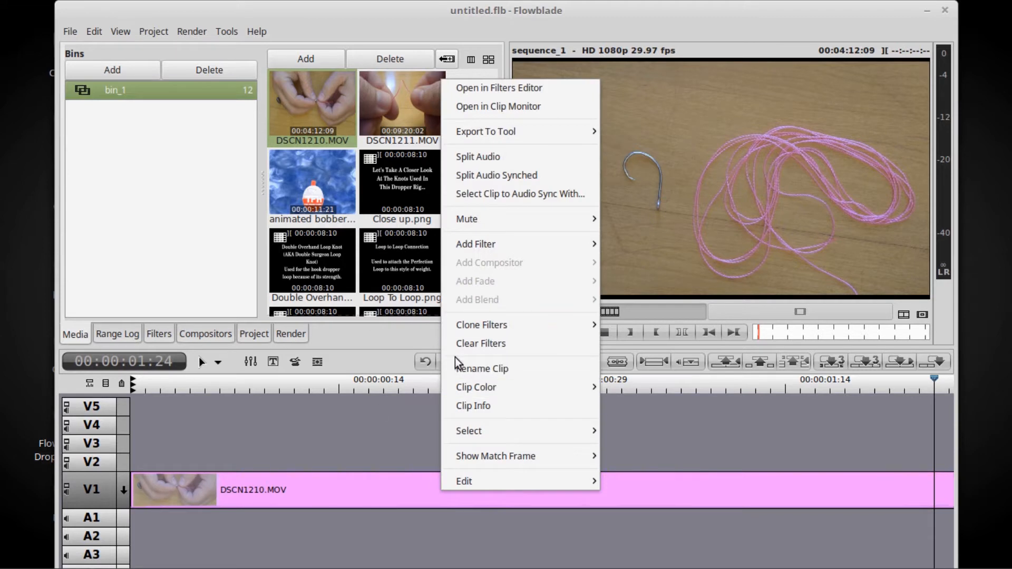
mouse_move(504, 223)
click(616, 235)
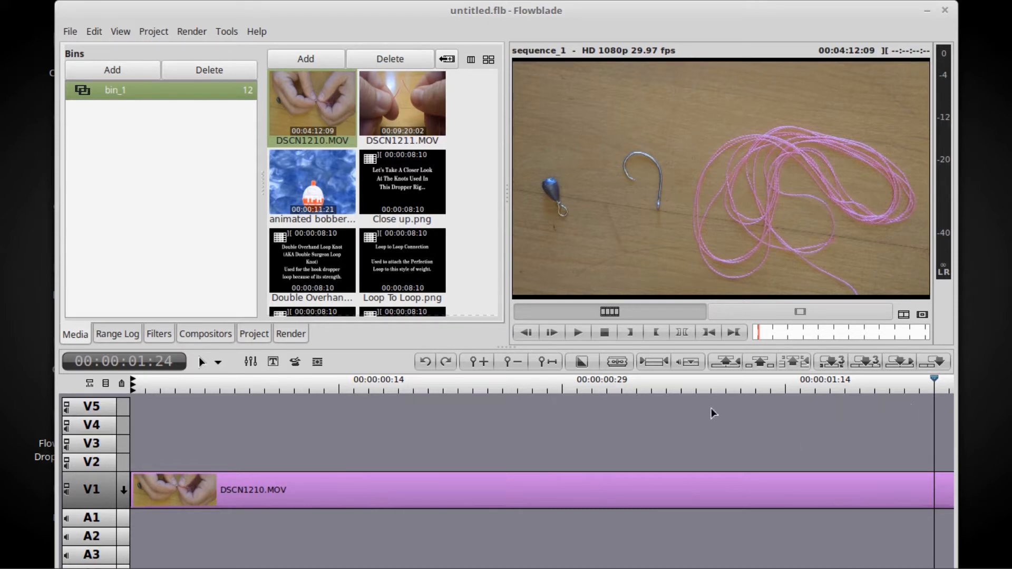
click(552, 362)
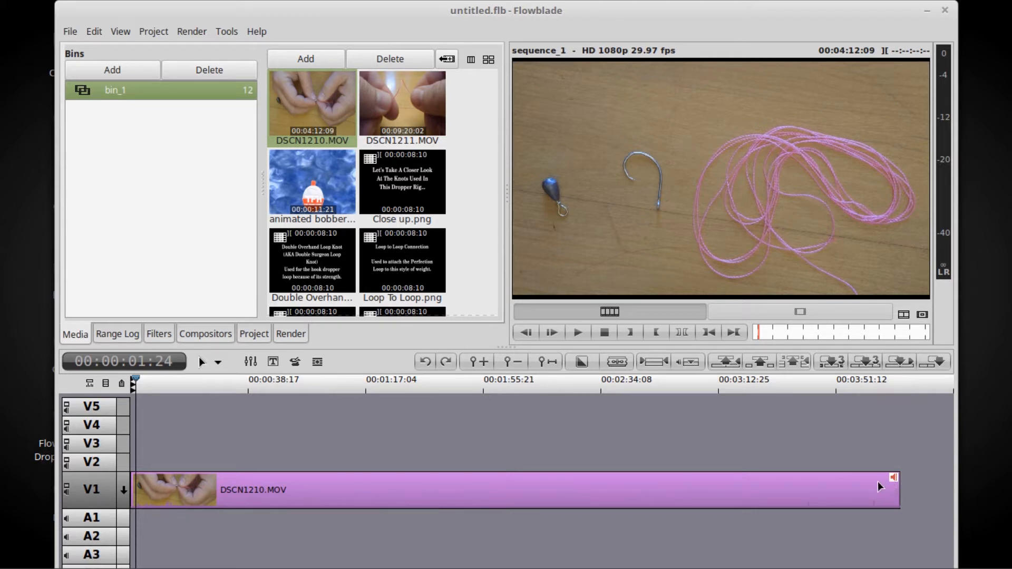
right_click(359, 488)
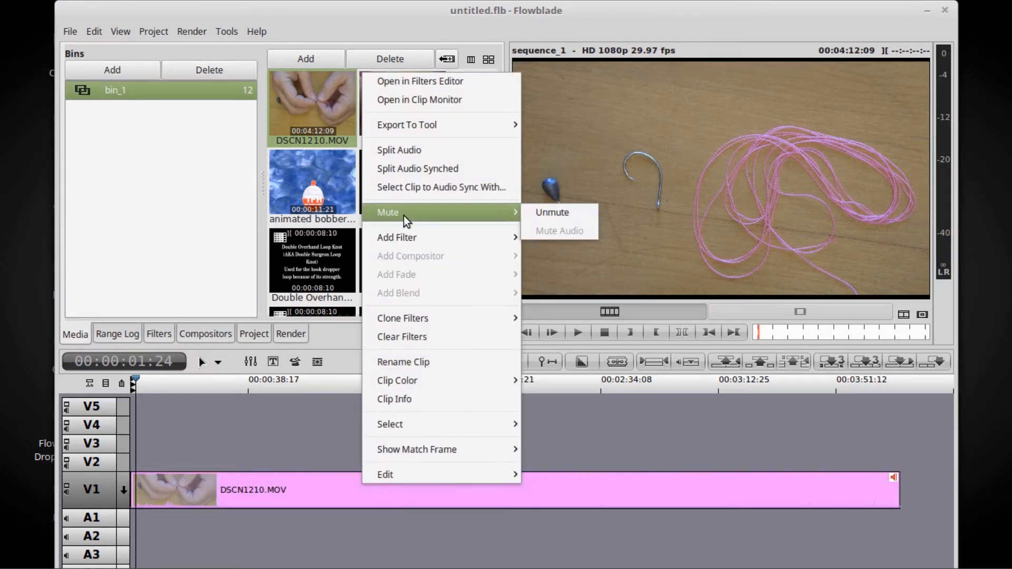
mouse_move(521, 210)
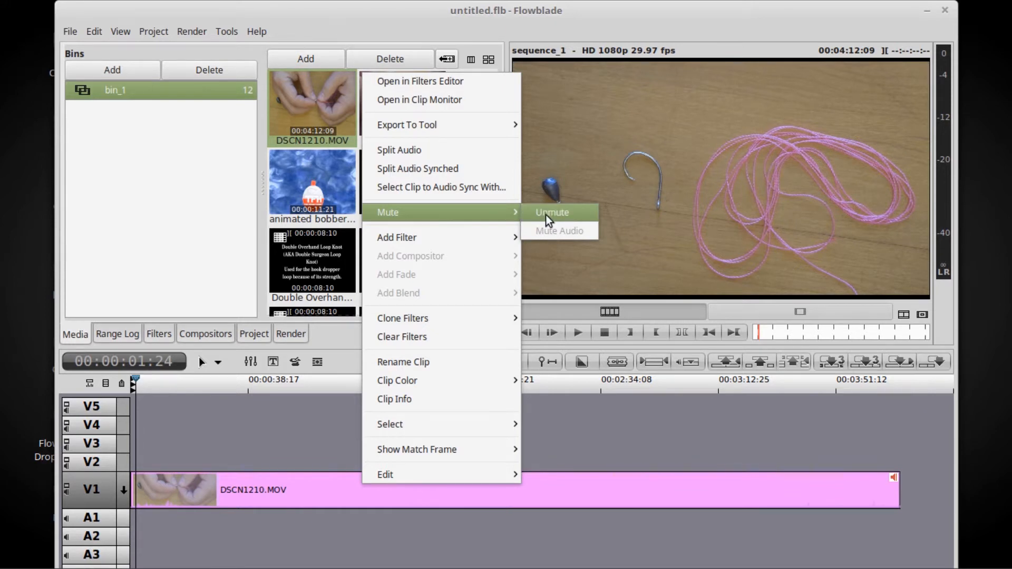
click(548, 435)
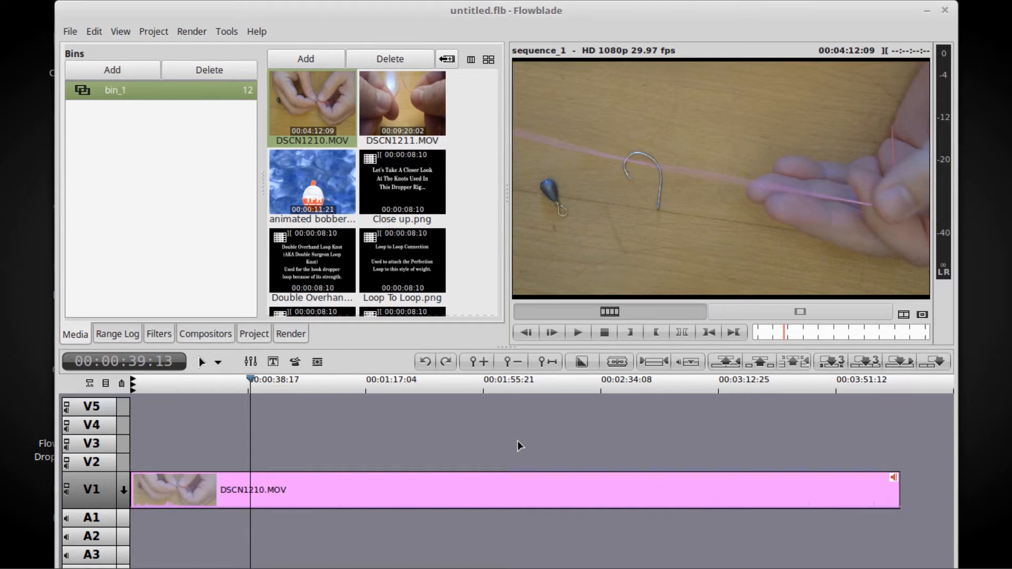
- Split the DSCN1210.MOV clip at 00:00:27:16 and mute the audio of the section after the cut
key(j)
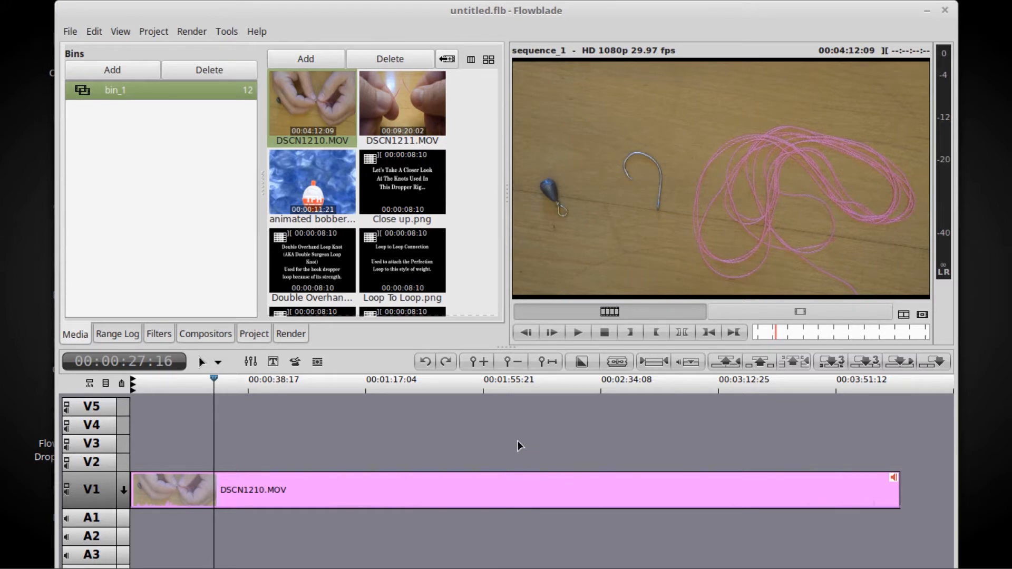
key(x)
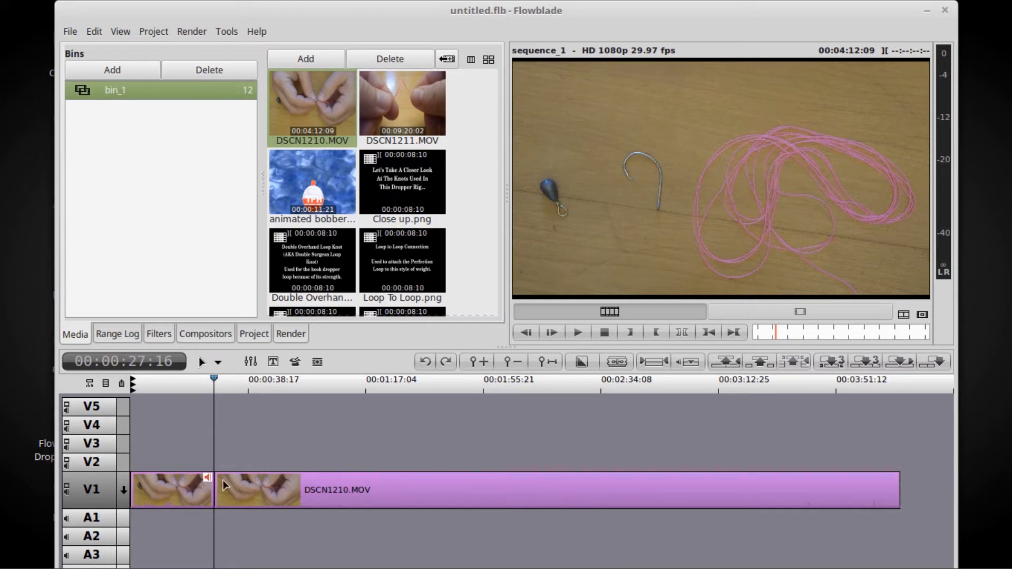
right_click(387, 491)
mouse_move(451, 223)
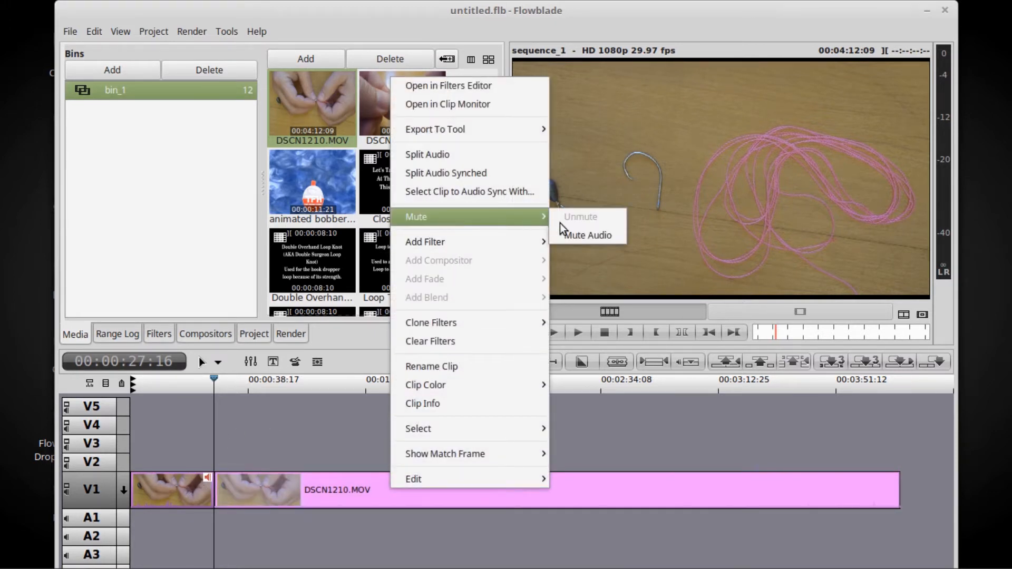
click(564, 235)
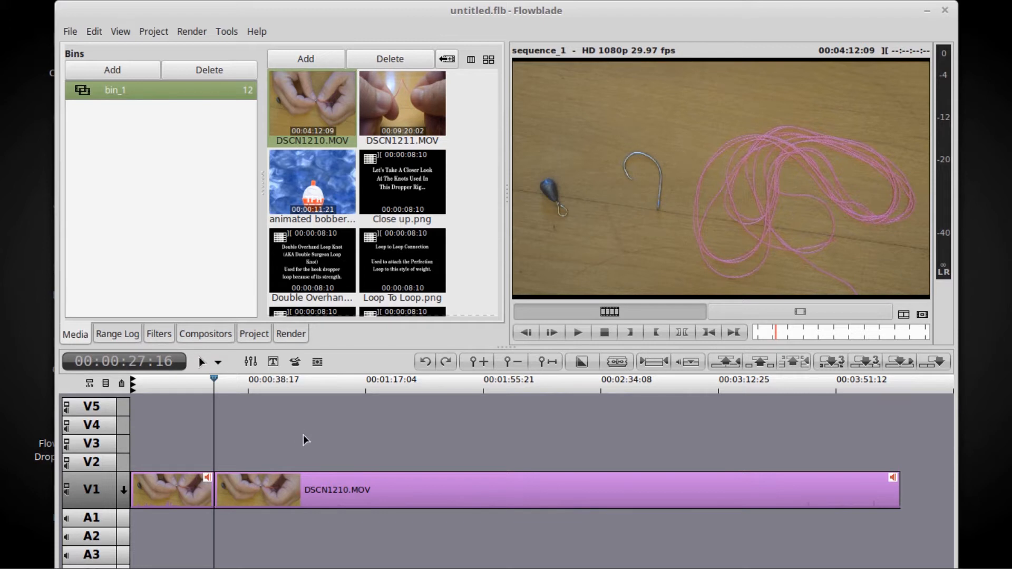
- Delete the section before the cut so the remaining clip closes the gap, and return the playhead to the sequence start
right_click(169, 493)
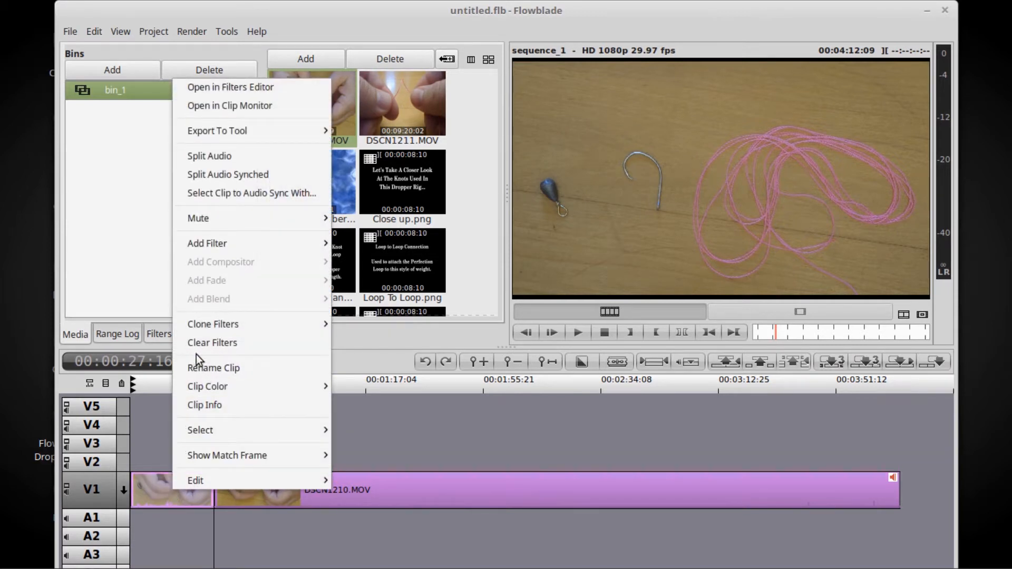
mouse_move(203, 483)
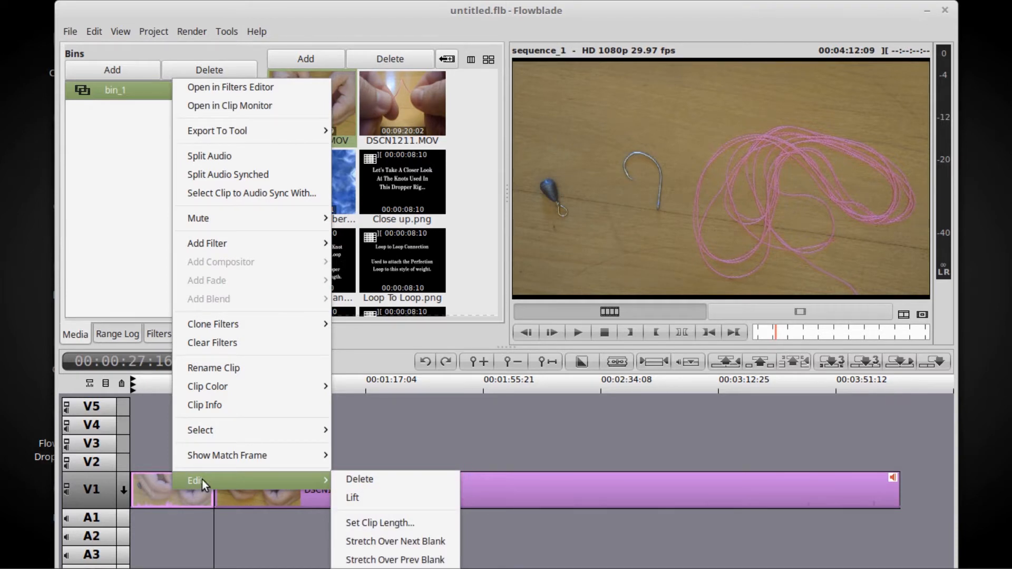
click(352, 478)
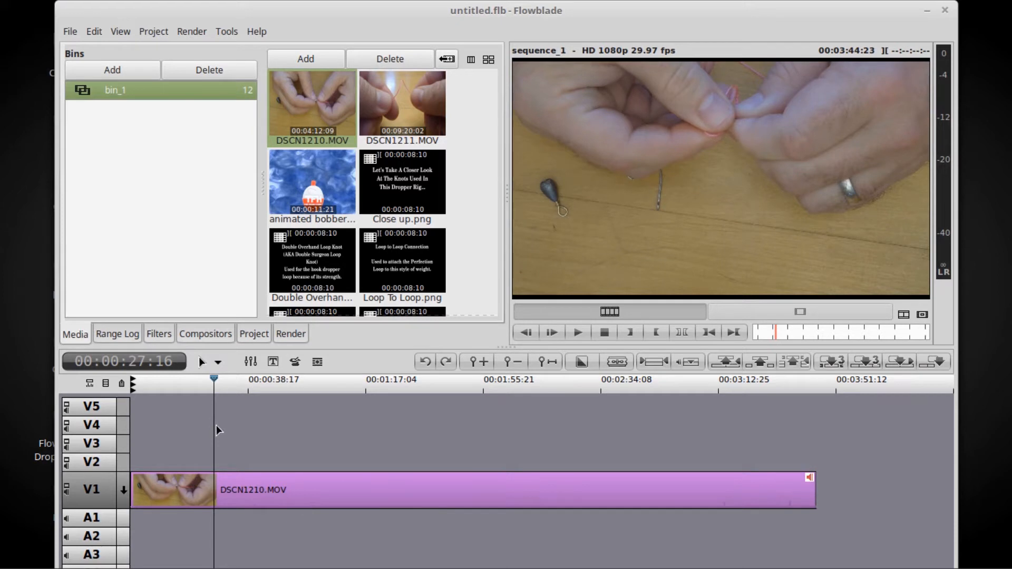
key(Home)
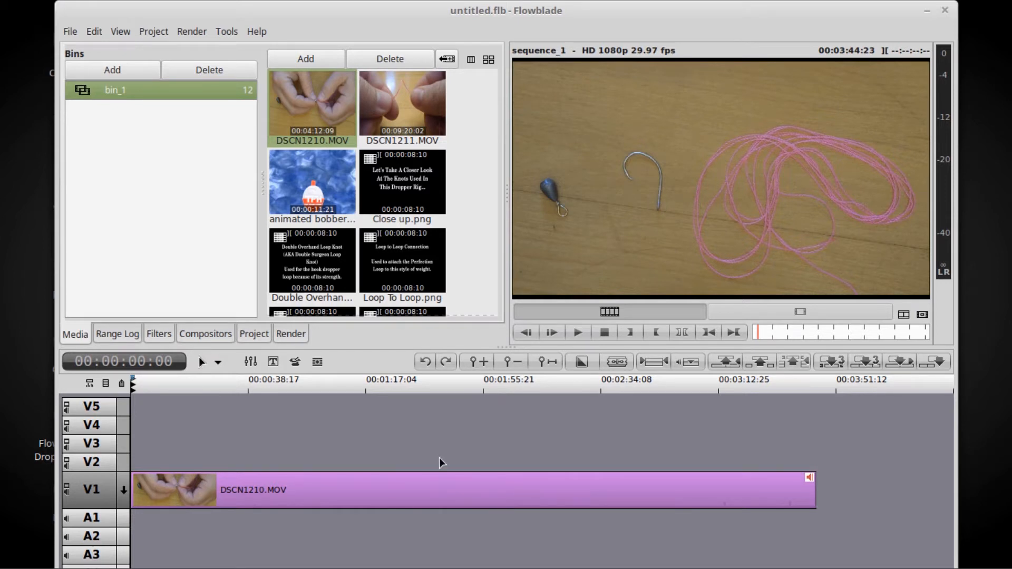
- Split the DSCN1210.MOV clip on V1 at 00:01:50:13
key(End)
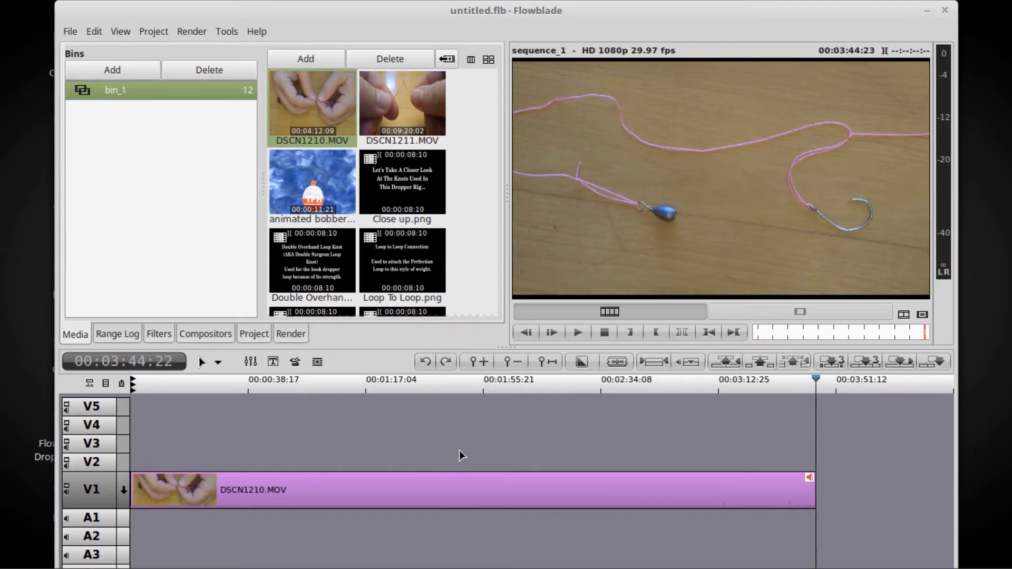
click(466, 385)
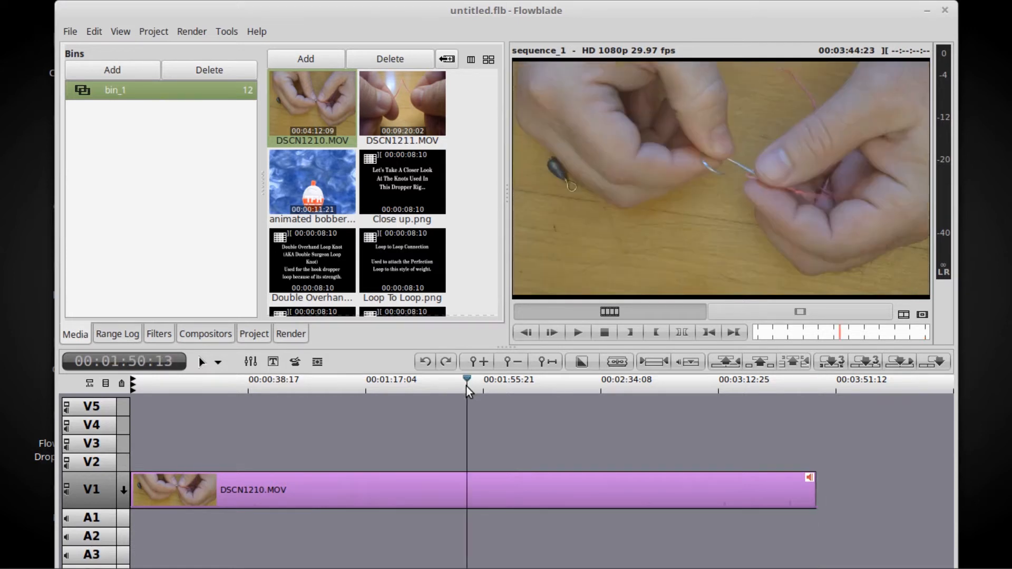
key(x)
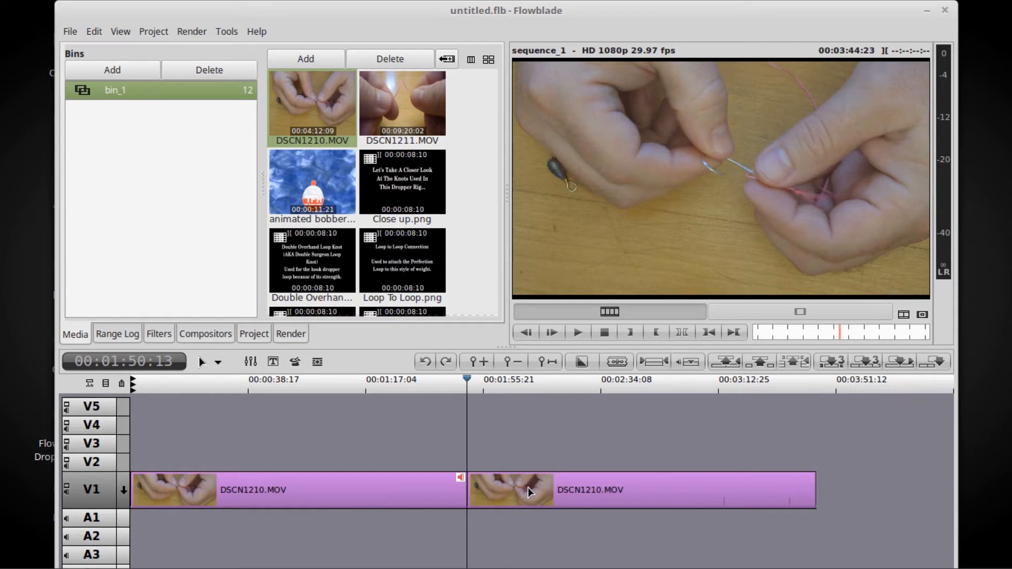
- Jump the playhead back and forth between the sequence start, the cut and the clip end, and step through single frames near the end
key(Home)
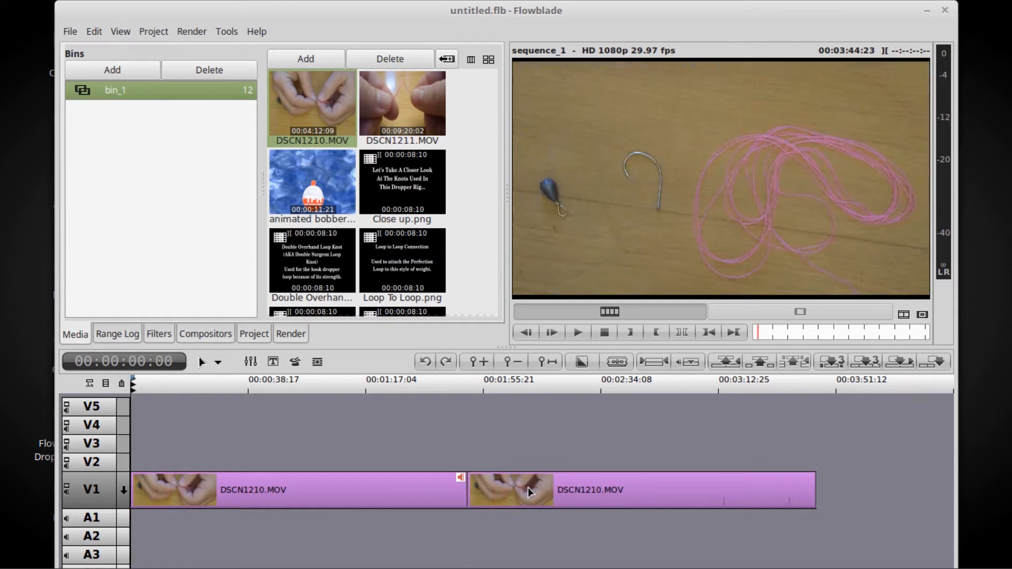
key(Down)
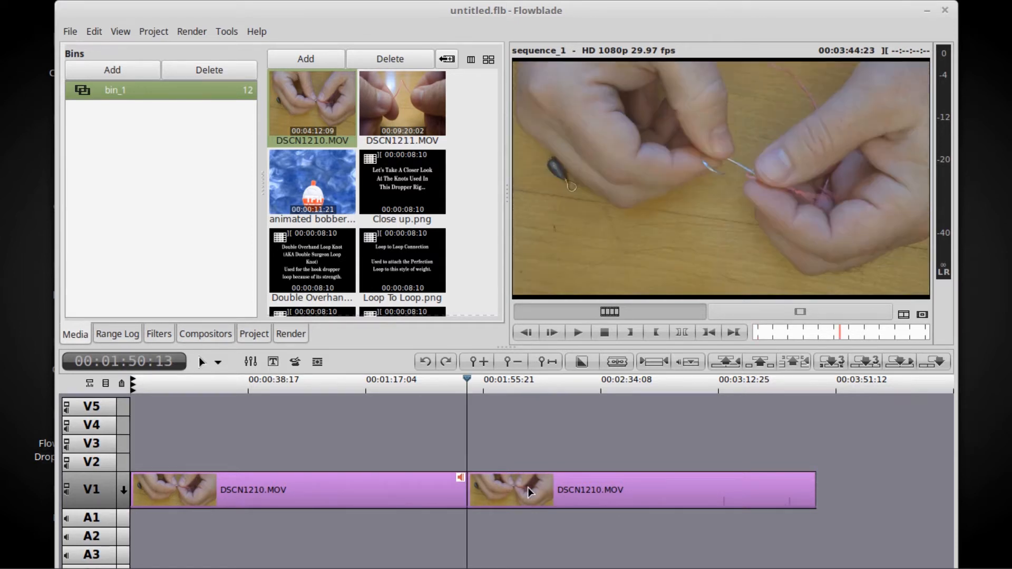
key(Down)
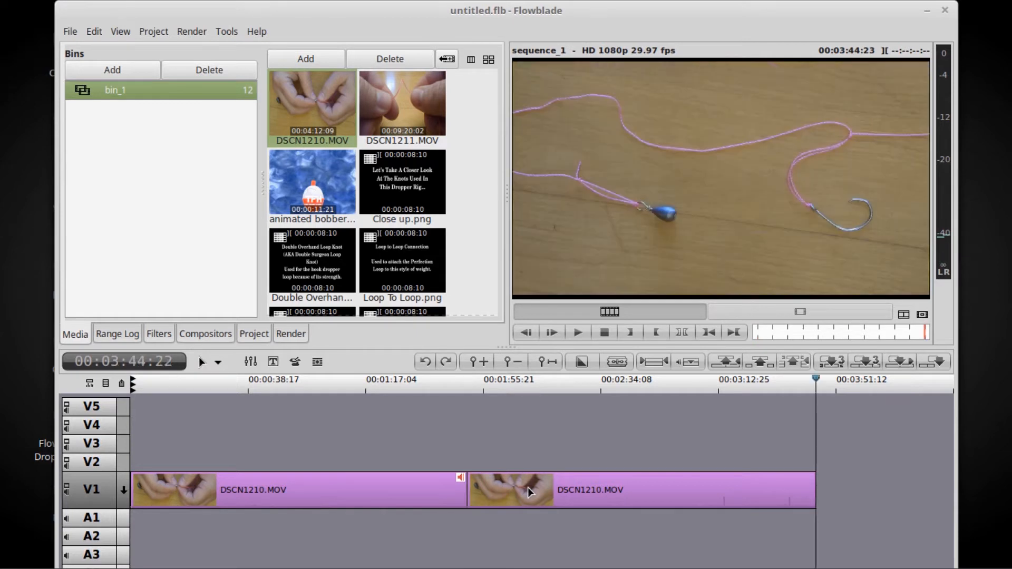
key(Up)
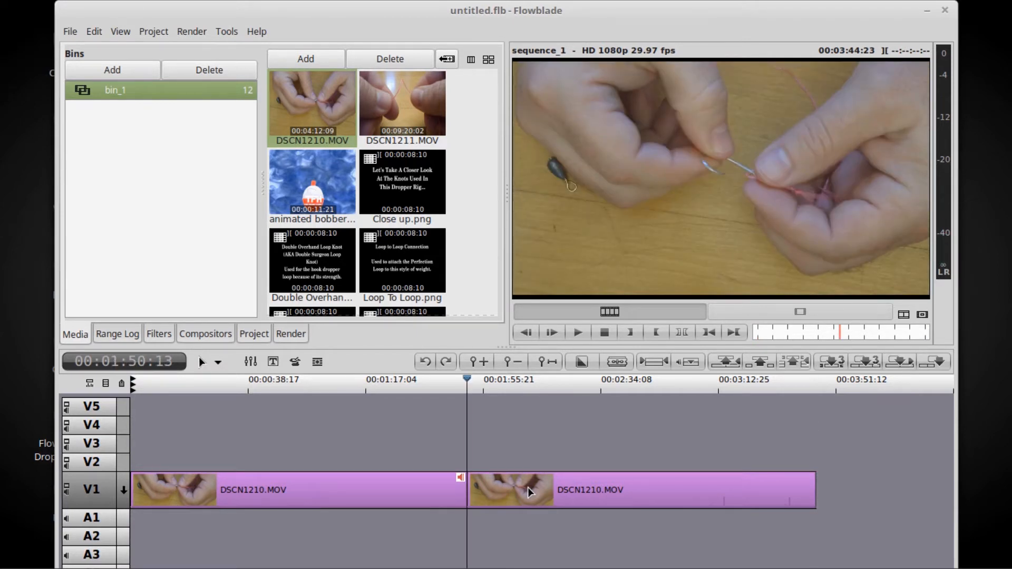
key(Home)
key(Down)
key(Down)
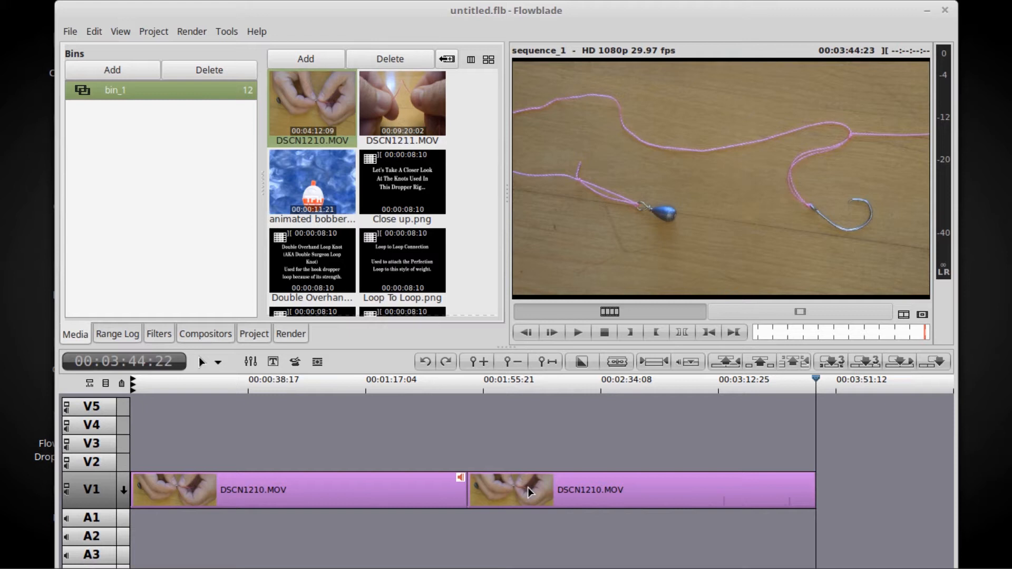
key(Up)
key(Up)
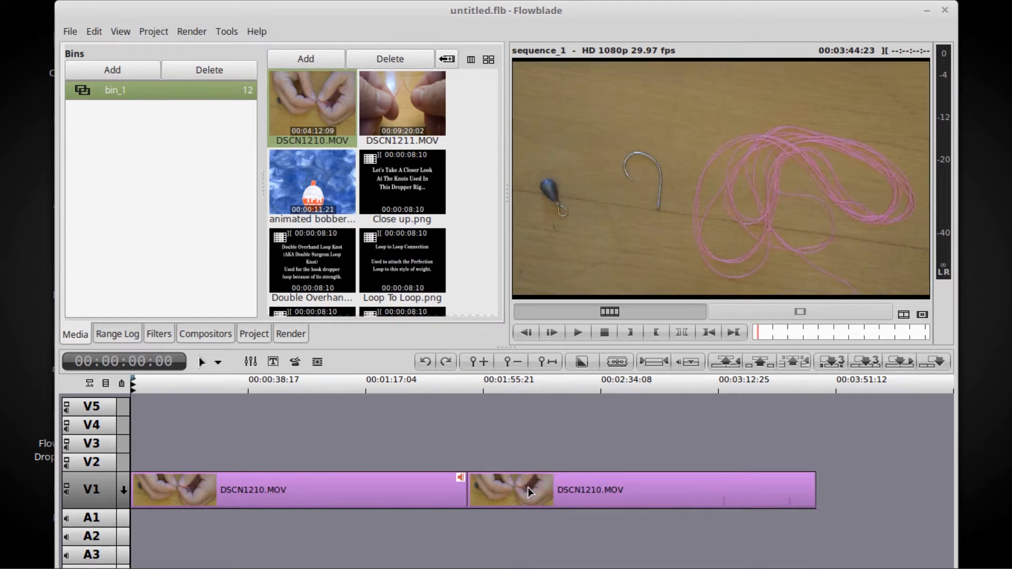
key(Down)
key(Down)
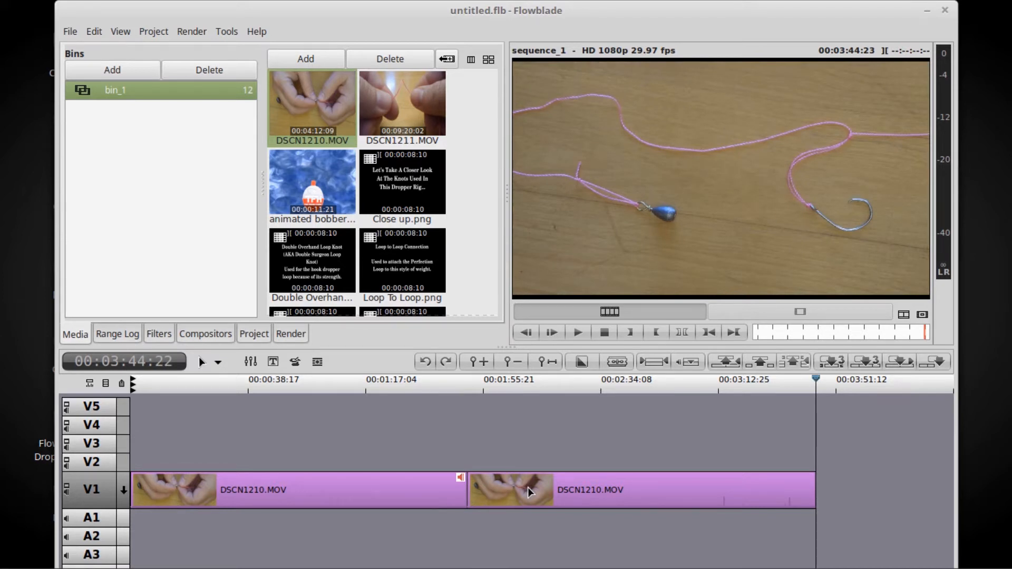
key(Left)
key(Left)
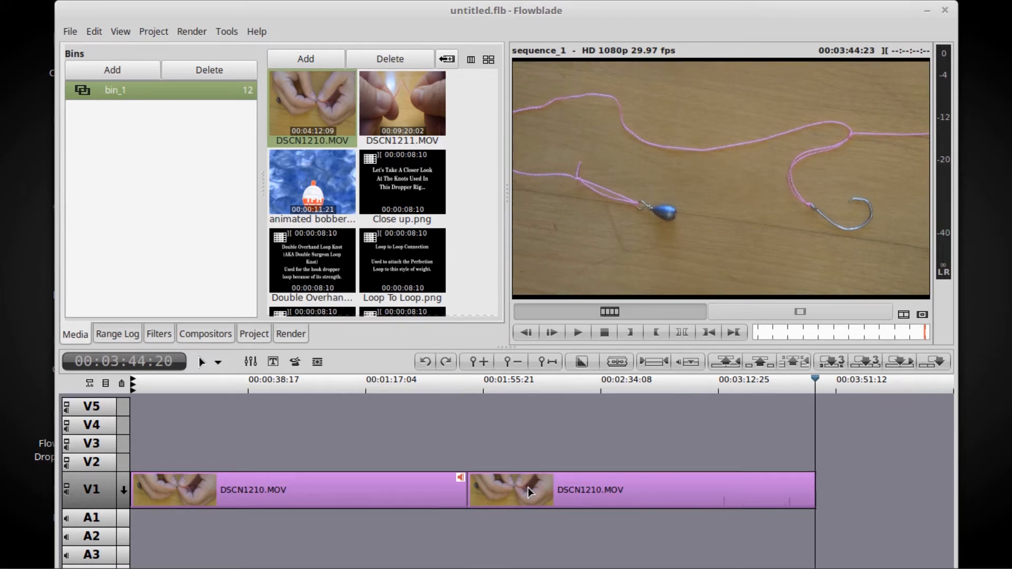
key(Left)
key(Right)
key(Left)
- Undo the last split of the DSCN1210.MOV clip and return the playhead to the sequence start
click(470, 381)
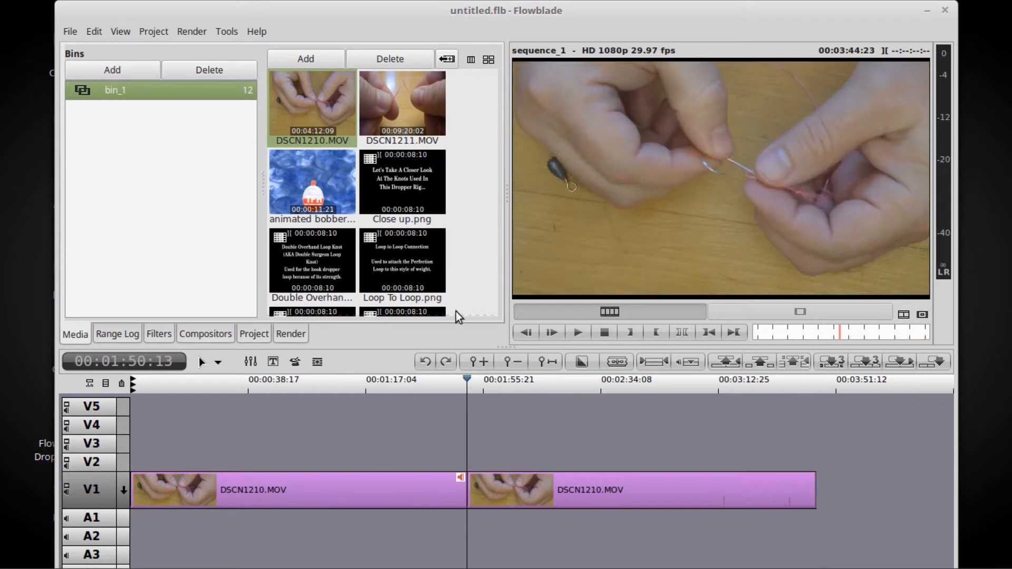
click(427, 359)
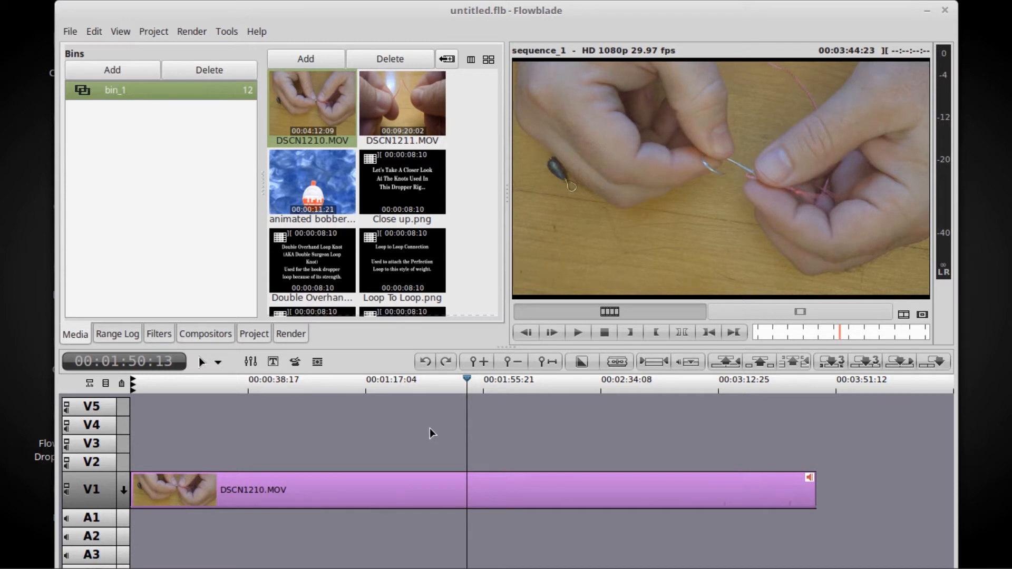
key(Home)
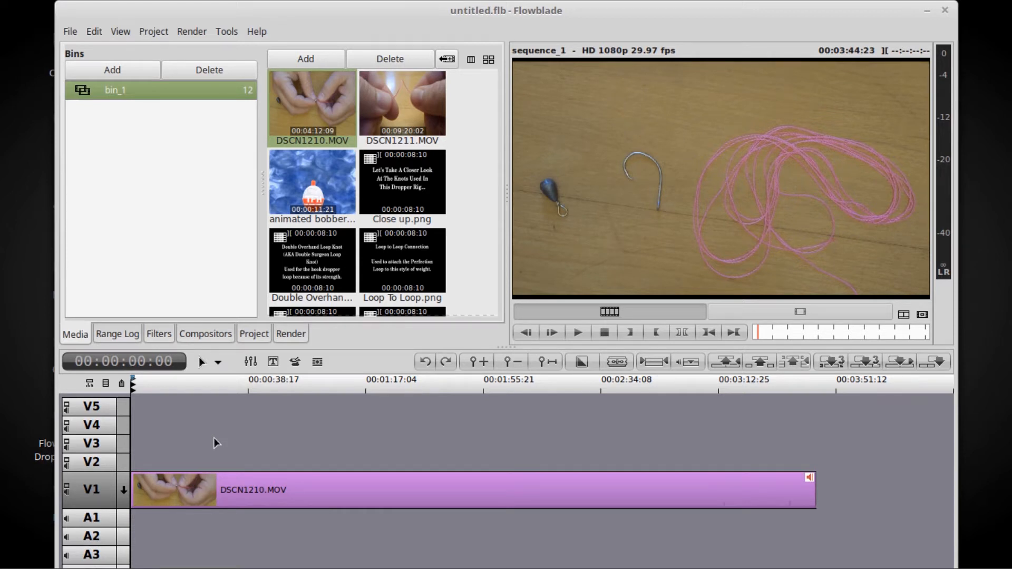
- Split the DSCN1210.MOV clip at 00:03:34:21 and delete the short section after the cut
key(space)
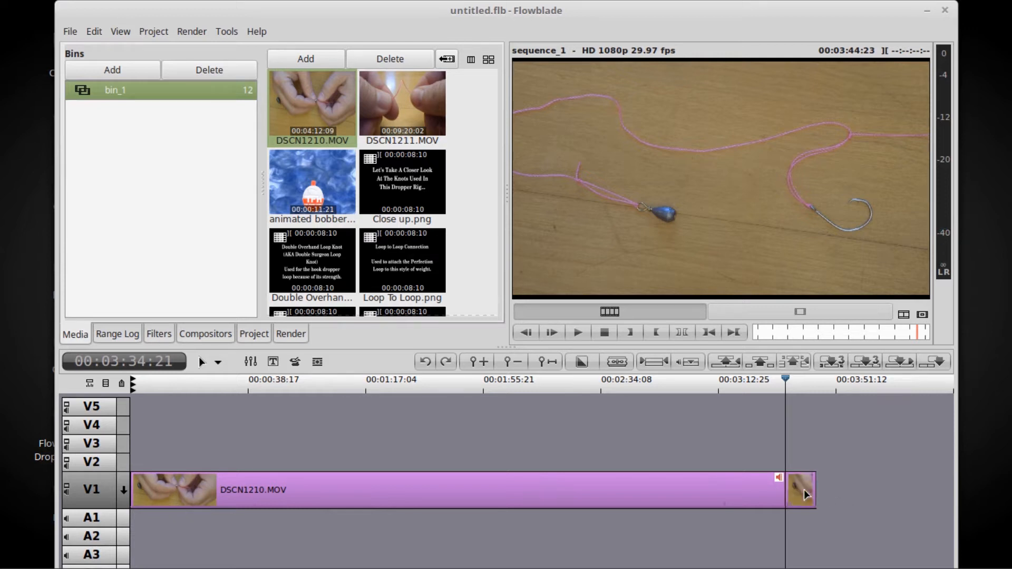
right_click(803, 489)
mouse_move(840, 482)
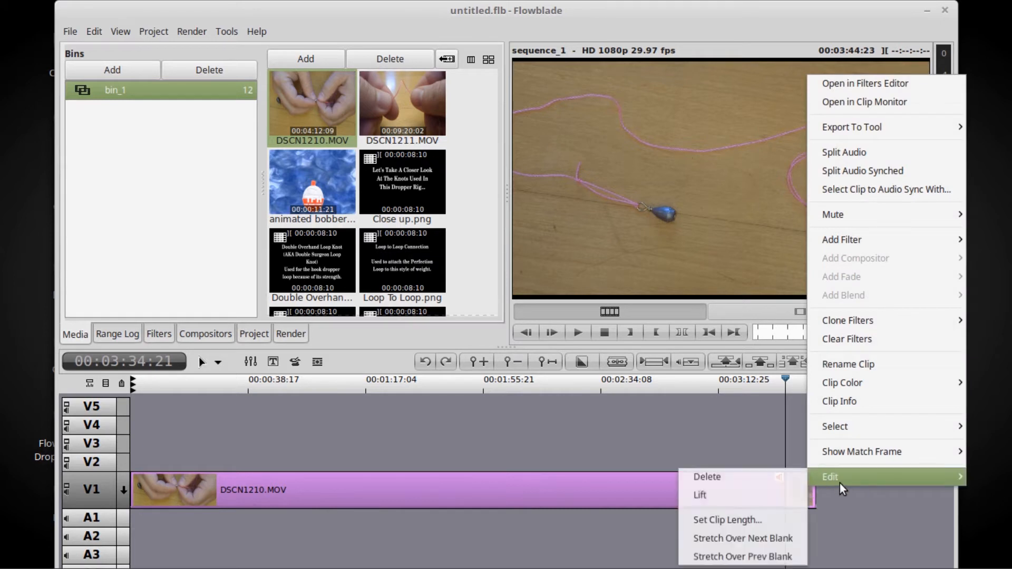
click(758, 480)
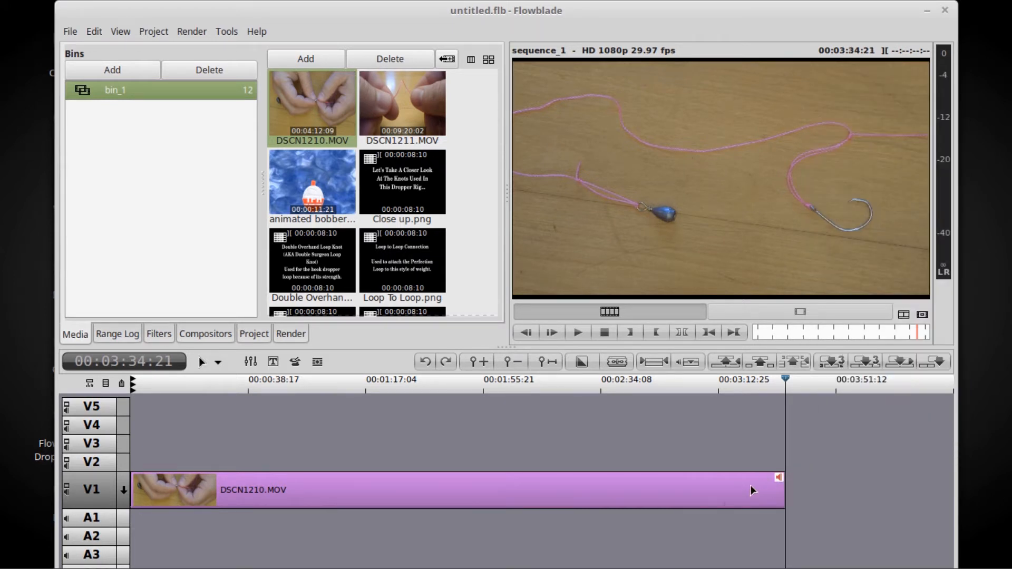
- Try deleting the whole DSCN1210.MOV clip from track V1 and undo the deletion
click(606, 488)
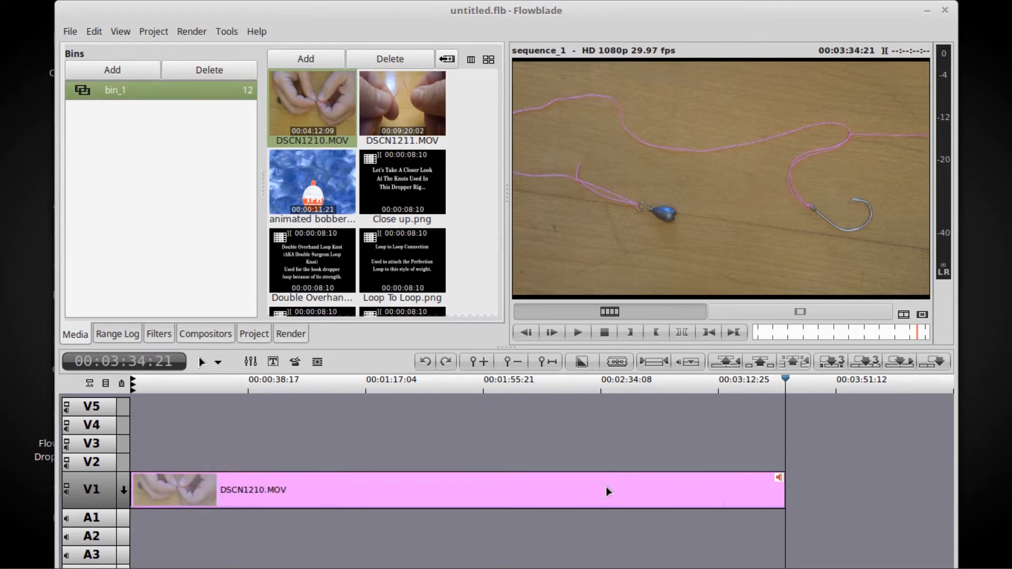
key(Delete)
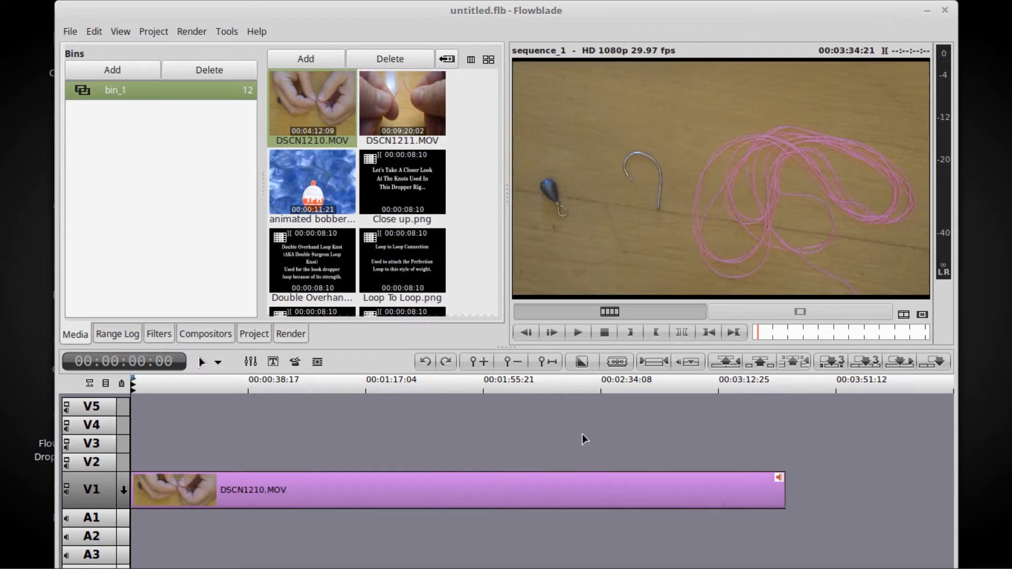
right_click(562, 490)
mouse_move(694, 483)
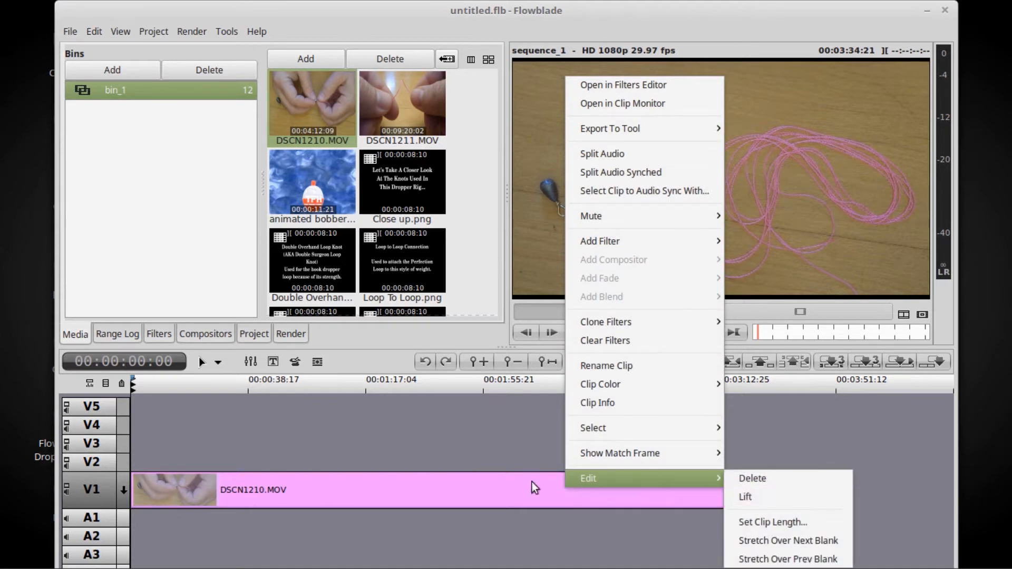
click(506, 491)
key(Delete)
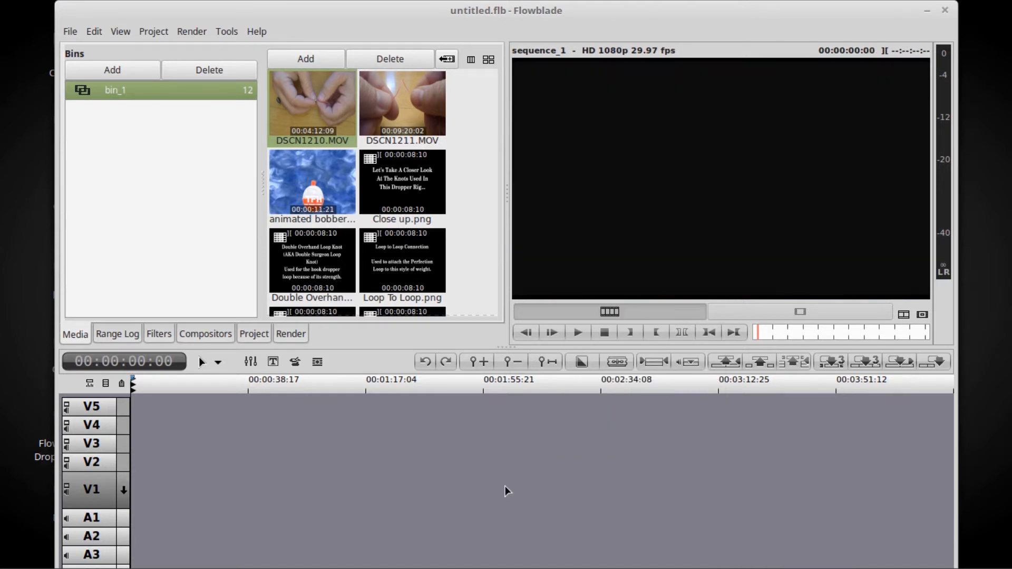
click(423, 362)
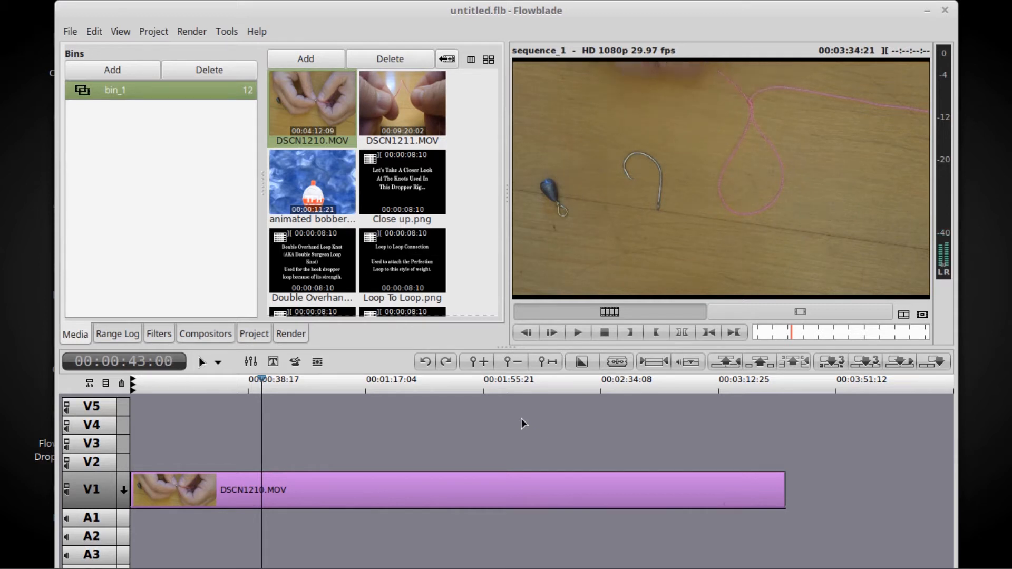
- Split the DSCN1210.MOV clip on V1 at 00:00:42:25 and resume playback from the cut
key(x)
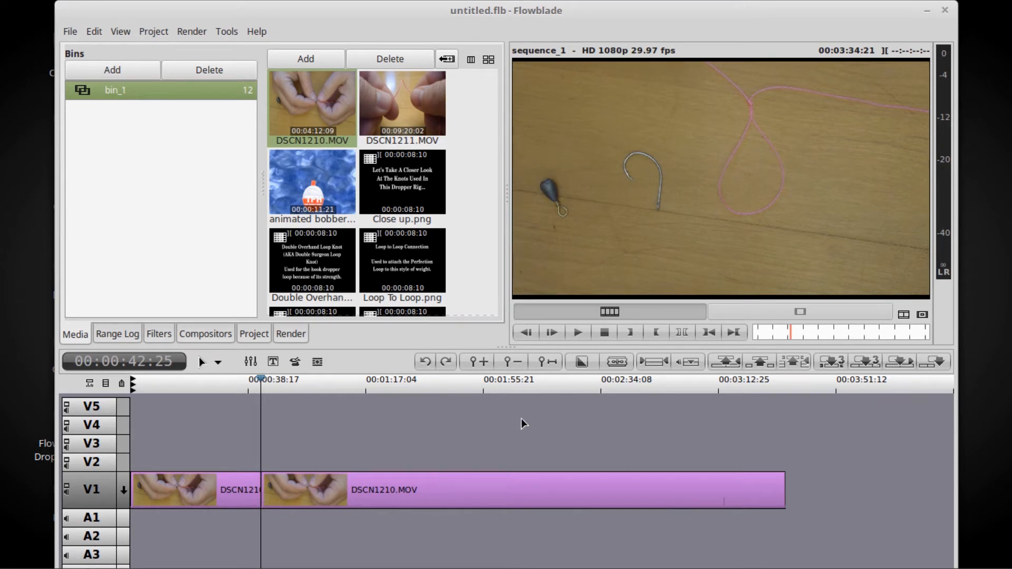
key(space)
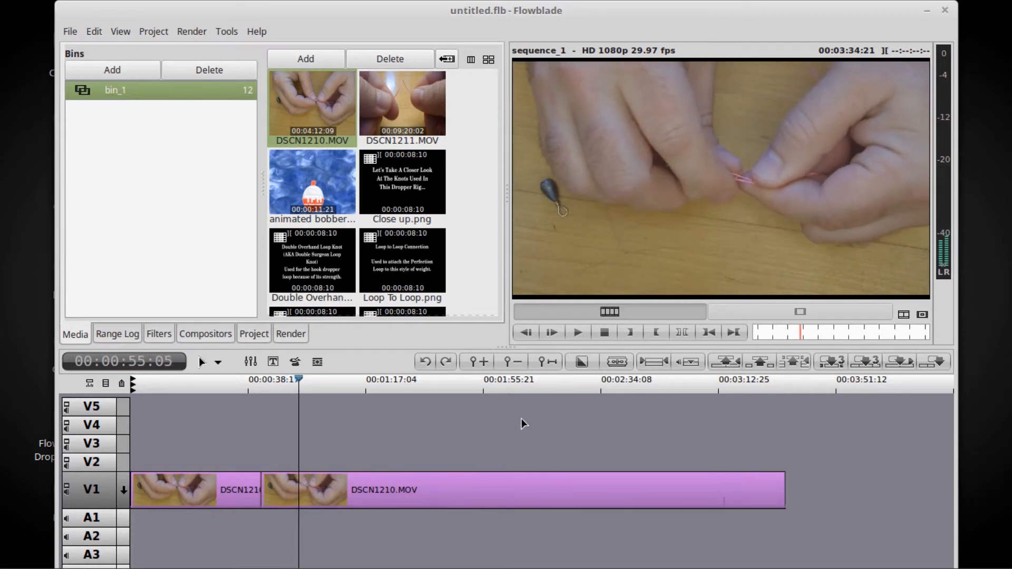
- Step the playhead back frame by frame through the second DSCN1210.MOV clip on V1 to 00:00:48:08, examining the footage for the next cut point
key(Left)
key(Left)
key(Left)
key(Left)
key(Left)
key(Left)
key(Left)
key(Left)
key(Left)
key(Left)
key(Left)
key(Left)
key(Left)
key(Left)
key(Left)
key(Left)
key(Left)
key(Left)
key(Left)
key(Left)
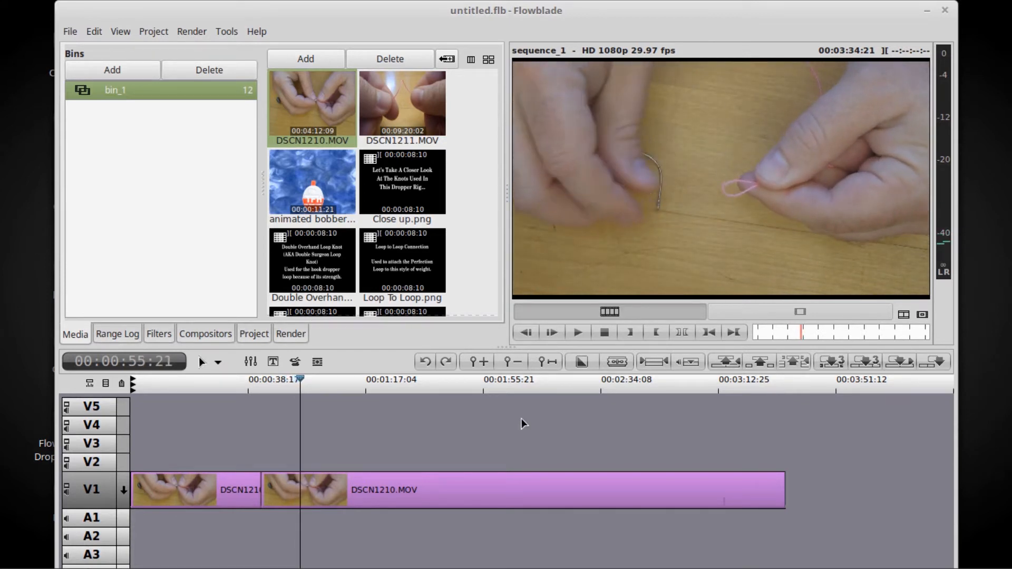
key(Left)
key(Left)
key(Left)
key(Left)
key(Left)
key(Left)
key(Left)
key(Left)
key(Left)
key(Left)
key(Left)
key(Left)
key(Left)
key(Left)
key(Left)
key(Left)
key(Left)
key(Left)
key(Left)
key(Left)
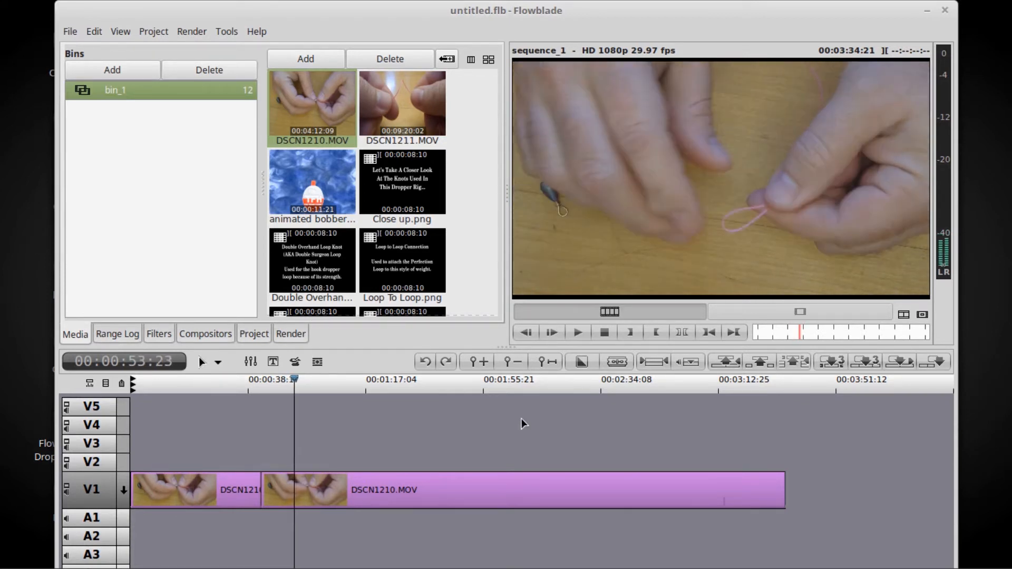
key(Left)
key(Left)
key(Left)
key(Left)
key(Left)
key(Left)
key(Left)
key(Left)
key(Left)
key(Left)
key(Left)
key(Left)
key(Left)
key(Left)
key(Left)
key(Left)
key(Left)
key(Left)
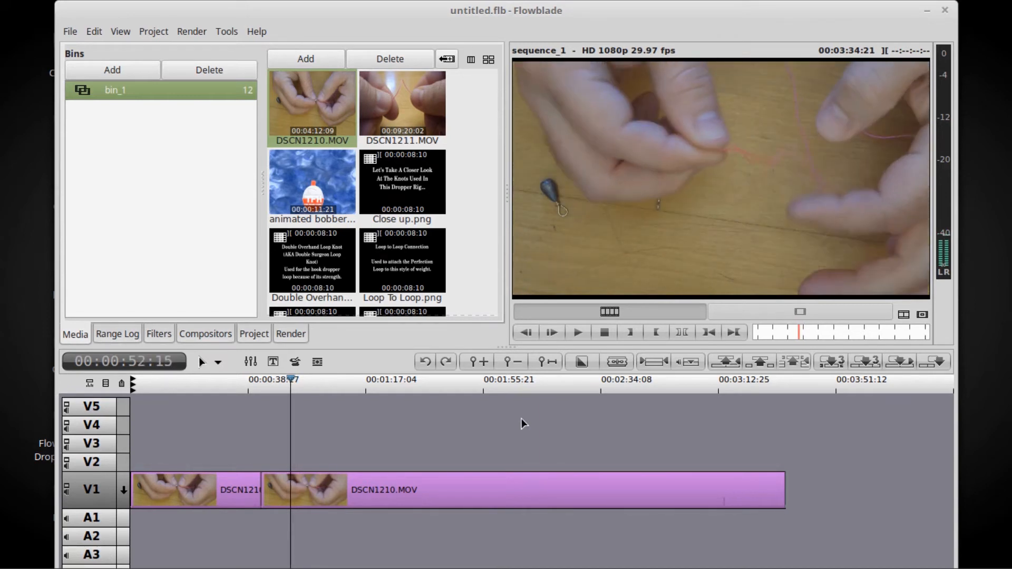
key(Left)
key(Left)
key(Left)
key(Left)
key(Left)
key(Left)
key(Left)
key(Left)
key(Left)
key(Left)
key(Left)
key(Left)
key(Left)
key(Left)
key(Left)
key(Left)
key(Left)
key(Left)
key(Left)
key(Left)
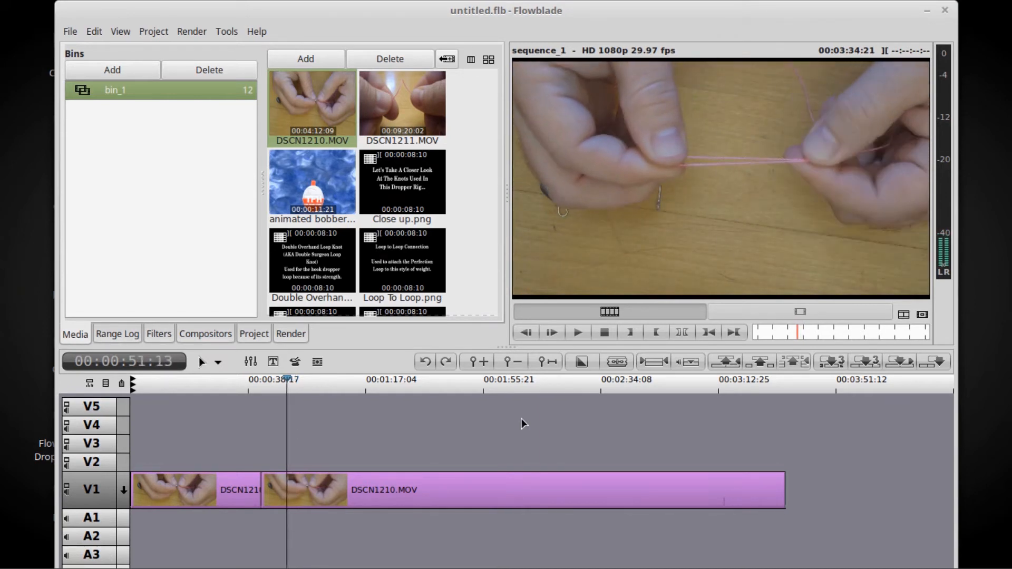
key(Left)
key(Left)
key(Left)
key(Left)
key(Left)
key(Left)
key(Left)
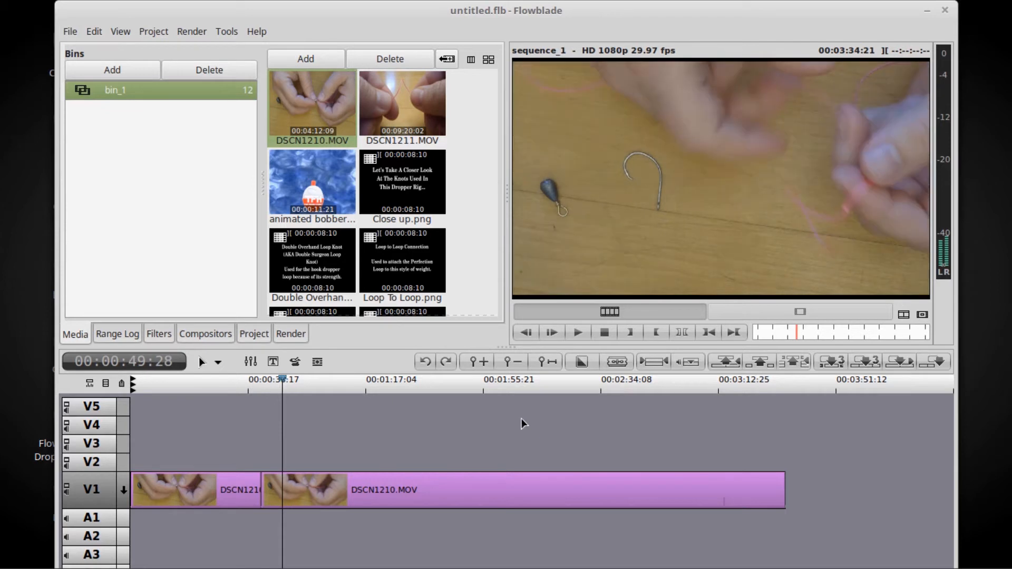
key(Left)
key(Left)
key(Left)
key(Left)
key(Left)
key(Left)
key(Left)
key(Left)
key(Left)
key(Left)
key(Left)
key(Left)
key(Left)
key(Left)
key(Left)
key(Left)
key(Left)
key(Left)
key(Left)
key(Left)
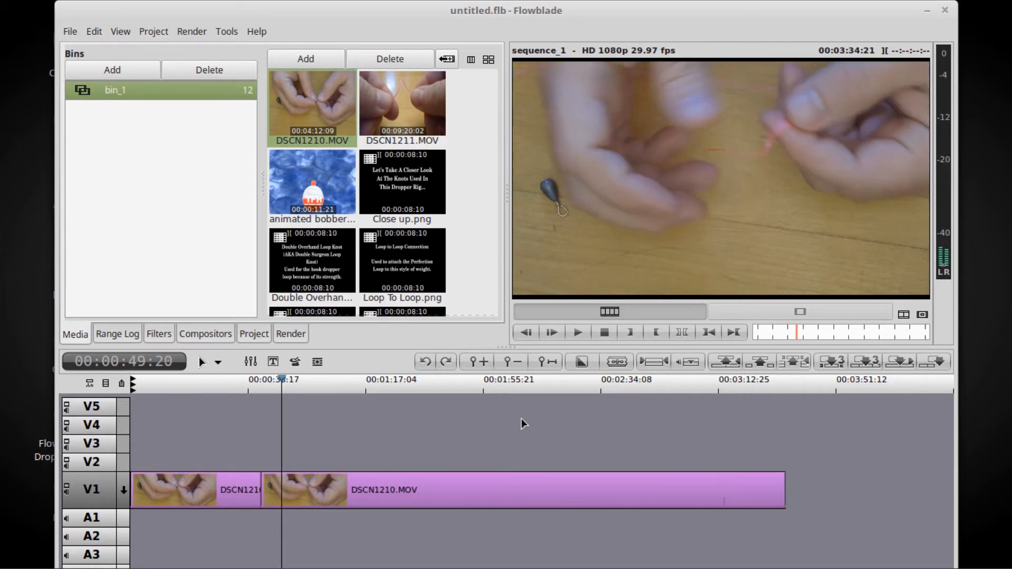
key(Left)
key(Left)
key(Left)
key(Left)
key(Left)
key(Left)
key(Left)
key(Left)
key(Left)
key(Left)
key(Left)
key(Left)
key(Left)
key(Left)
key(Left)
key(Left)
key(Left)
key(Left)
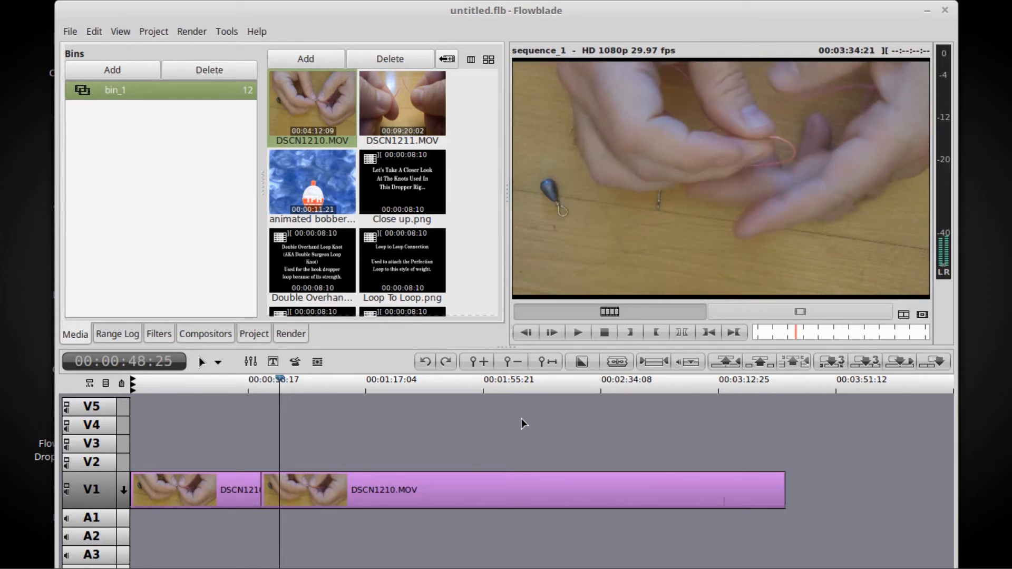
key(Left)
key(Left)
key(Left)
key(Left)
key(Left)
key(Left)
key(Left)
key(Left)
key(Left)
key(Left)
key(Left)
key(Left)
key(Left)
key(Left)
key(Left)
key(Left)
key(Left)
key(Left)
key(Left)
key(Left)
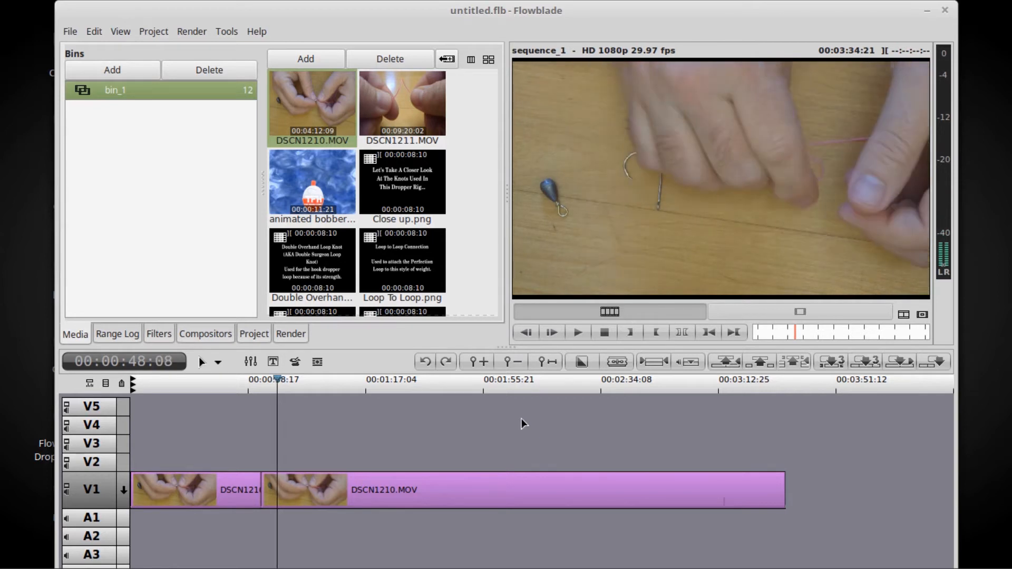
- Step the playhead back frame by frame across the cut on V1 to 00:00:41:23, examining where the loop knot lies finished
key(Left)
key(Left)
key(Left)
key(Left)
key(Left)
key(Left)
key(Left)
key(Left)
key(Left)
key(Left)
key(Left)
key(Left)
key(Left)
key(Left)
key(Left)
key(Left)
key(Left)
key(Left)
key(Left)
key(Left)
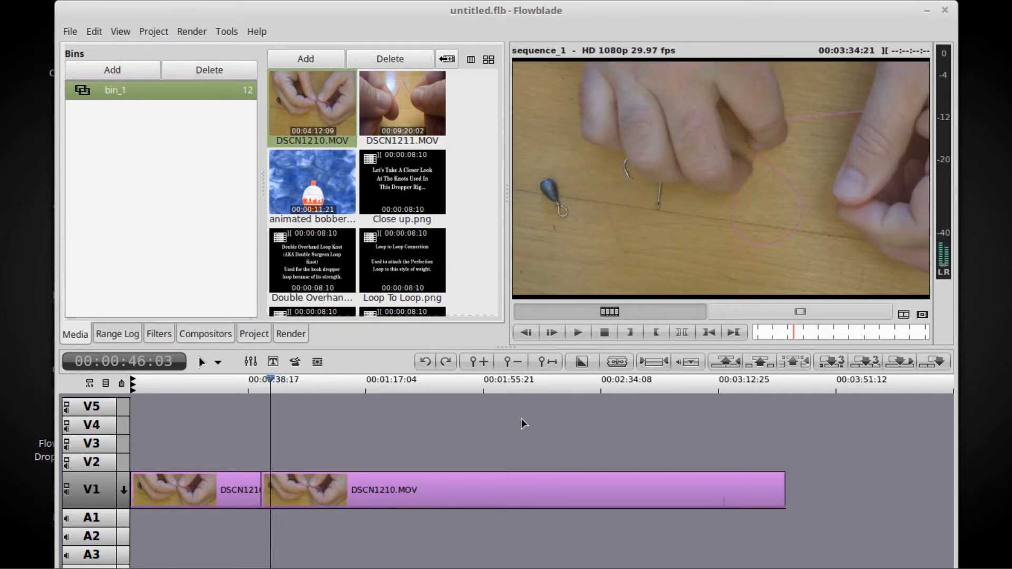
key(Left)
key(Left)
key(Left)
key(Left)
key(Left)
key(Left)
key(Left)
key(Left)
key(Left)
key(Left)
key(Left)
key(Left)
key(Left)
key(Left)
key(Left)
key(Left)
key(Left)
key(Left)
key(Left)
key(Left)
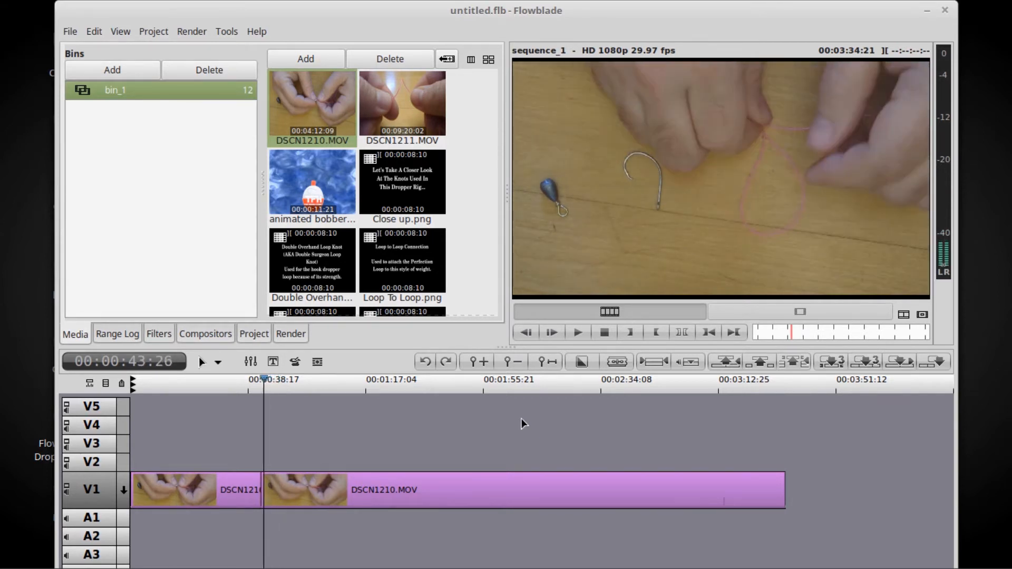
key(Left)
key(Left)
key(Left)
key(Left)
key(Left)
key(Left)
key(Left)
key(Left)
key(Left)
key(Left)
key(Left)
key(Left)
key(Left)
key(Left)
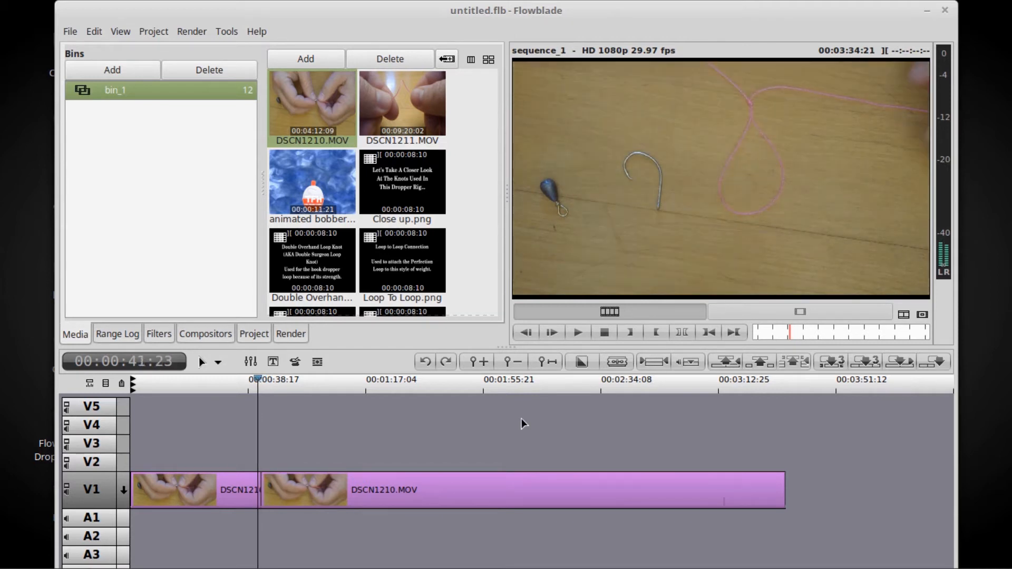
- Split the second DSCN1210.MOV clip on V1 at 00:00:50:25 and delete the short section before the cut
key(space)
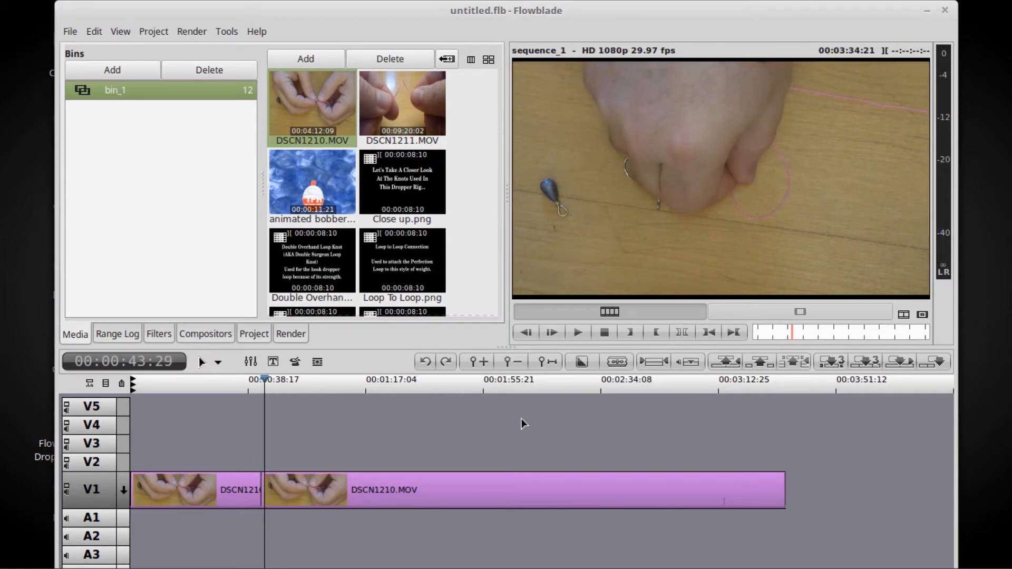
key(Right)
key(Left)
key(Left)
key(Left)
key(Left)
key(Left)
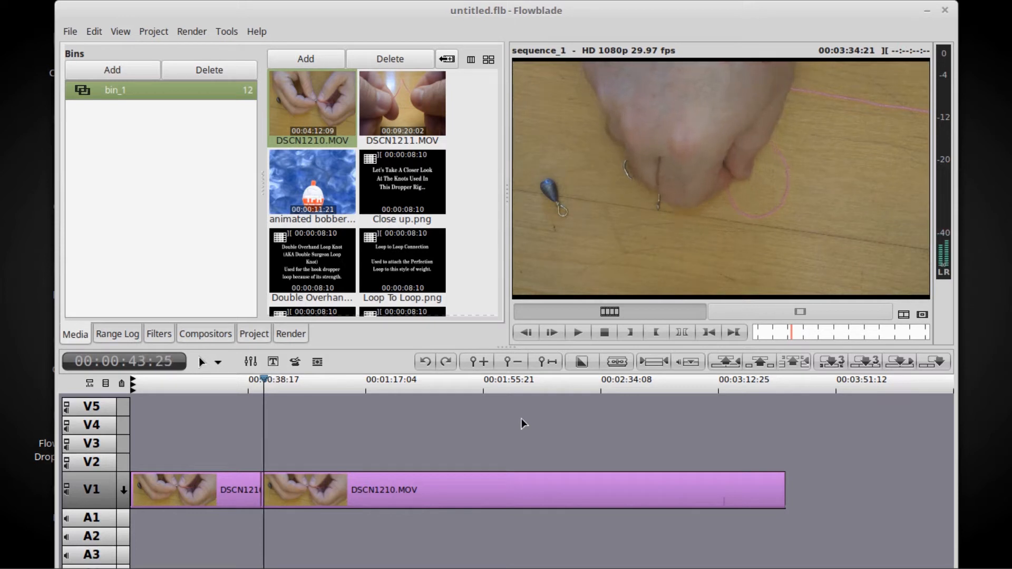
key(space)
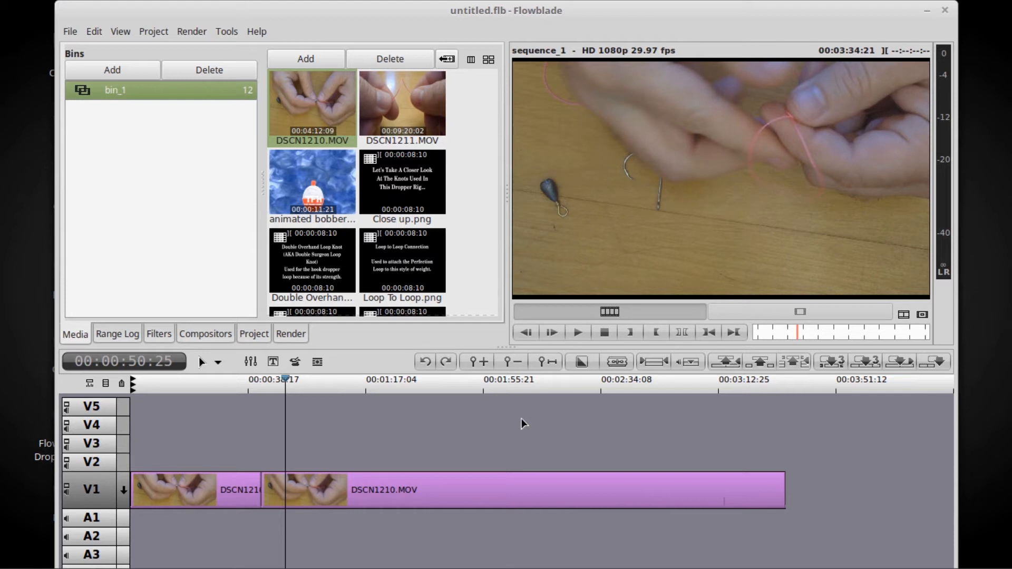
key(x)
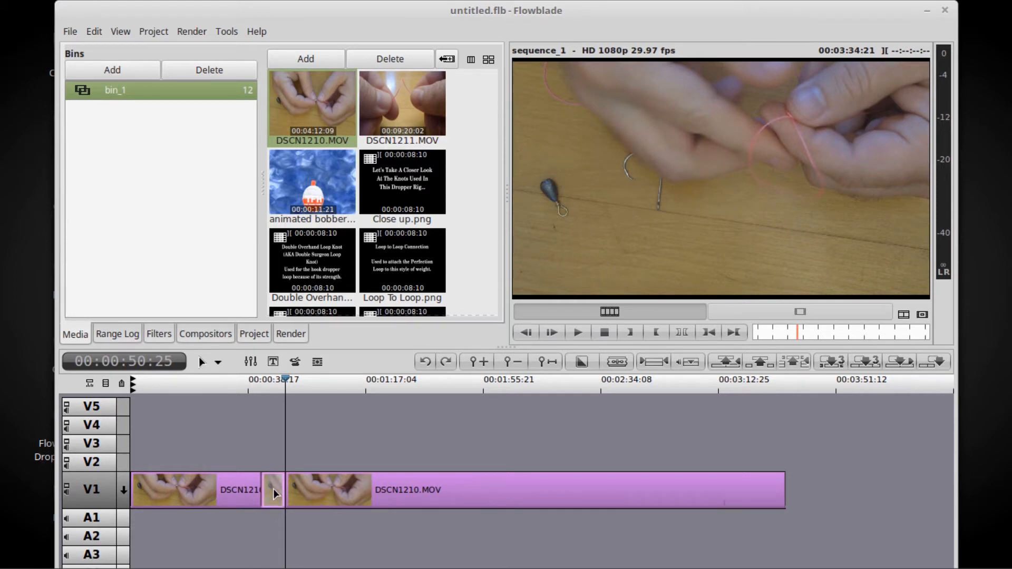
key(Delete)
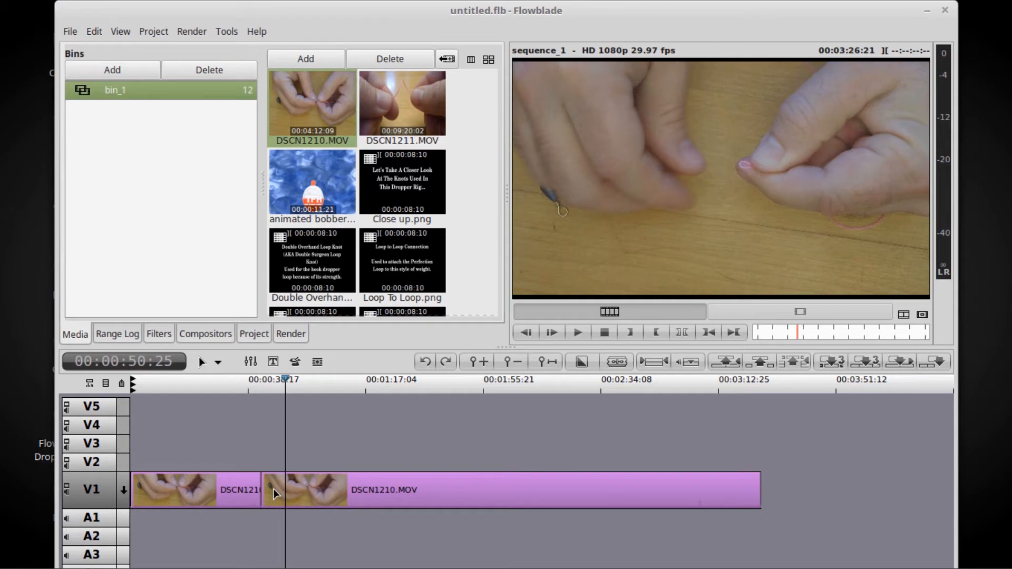
- Review the footage just before the 00:00:42:25 join on V1, back to 00:00:41:15
key(Up)
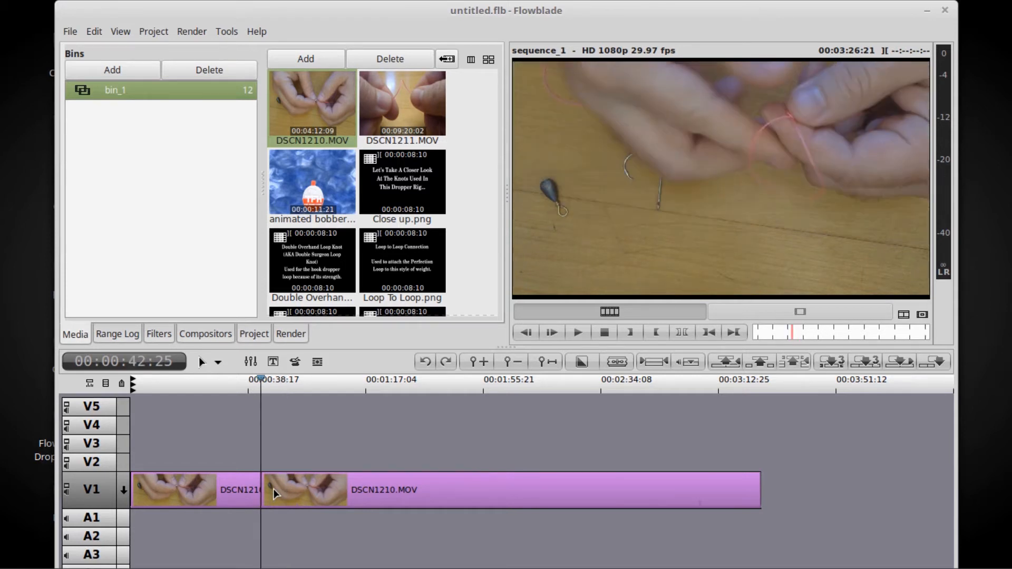
key(j)
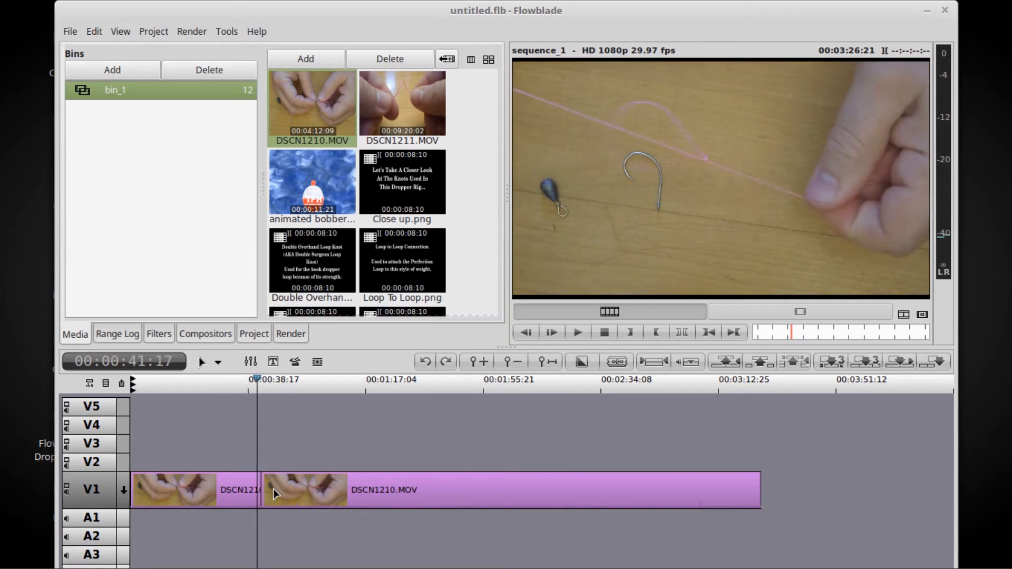
key(Left)
key(Left)
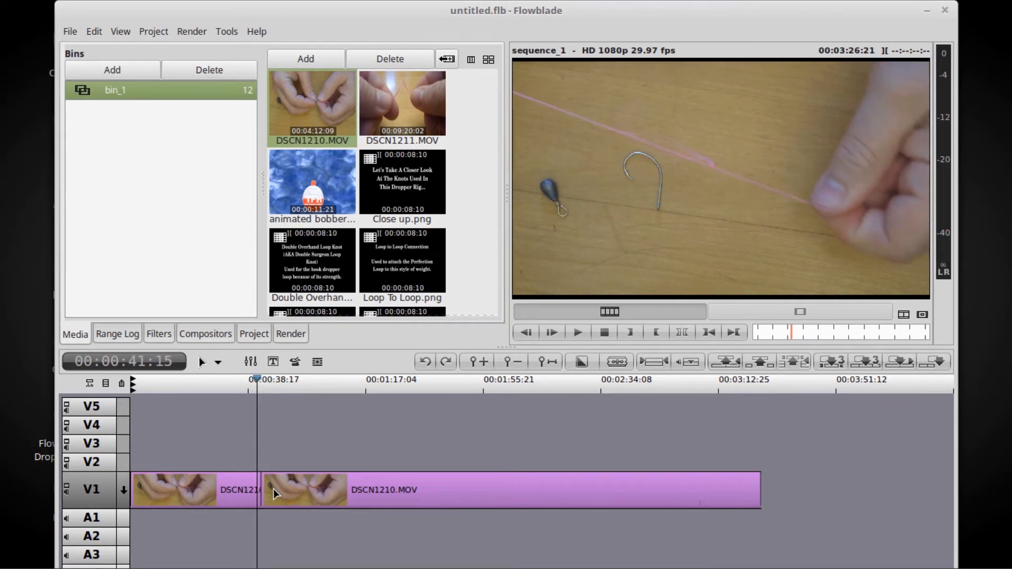
key(l)
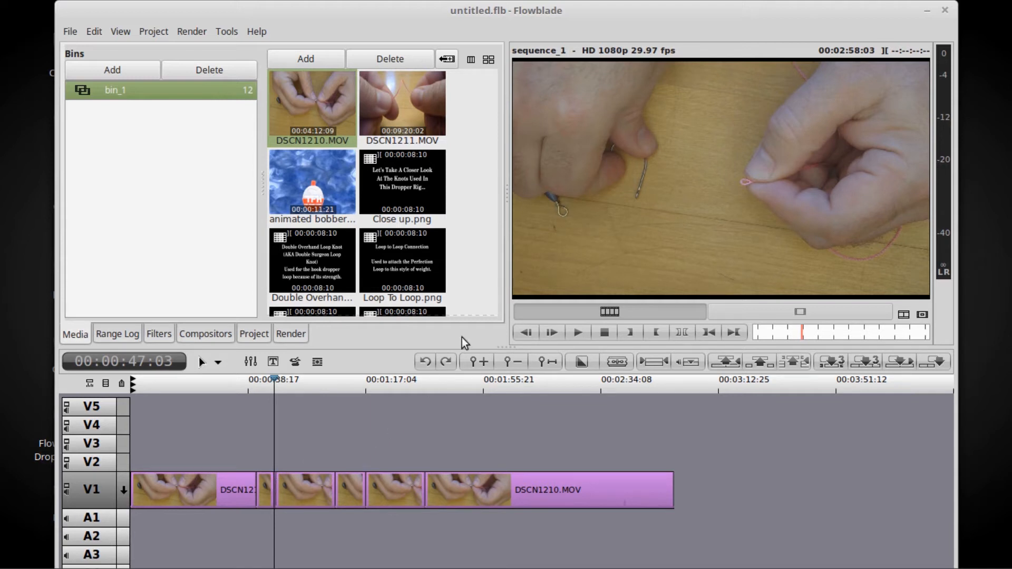
- Delete the tiny leftover DSCN1210.MOV clip that starts at 00:00:47:03 on V1, and show the whole sequence again
click(481, 362)
click(481, 362)
click(481, 362)
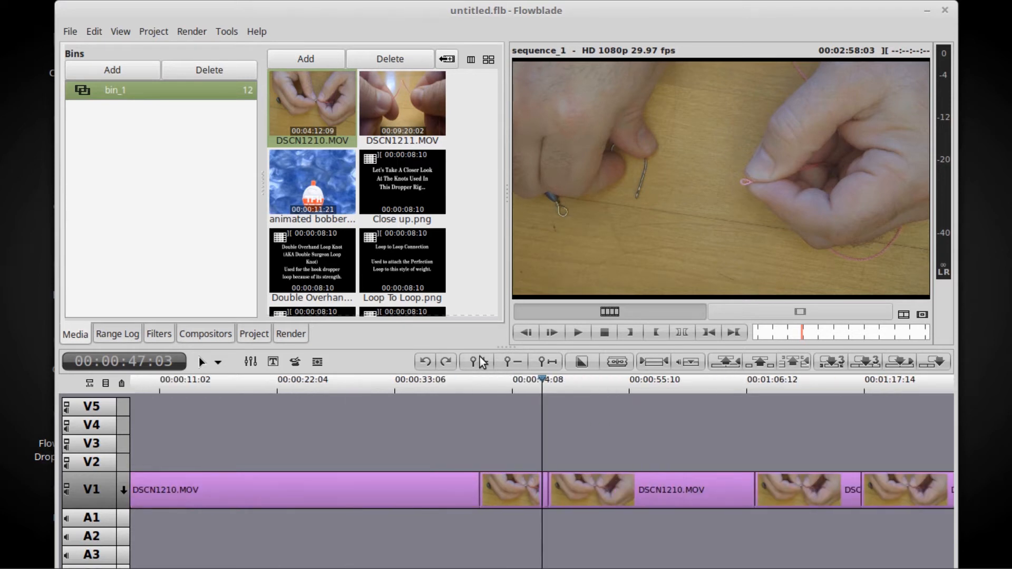
click(481, 361)
click(481, 361)
click(482, 363)
click(482, 364)
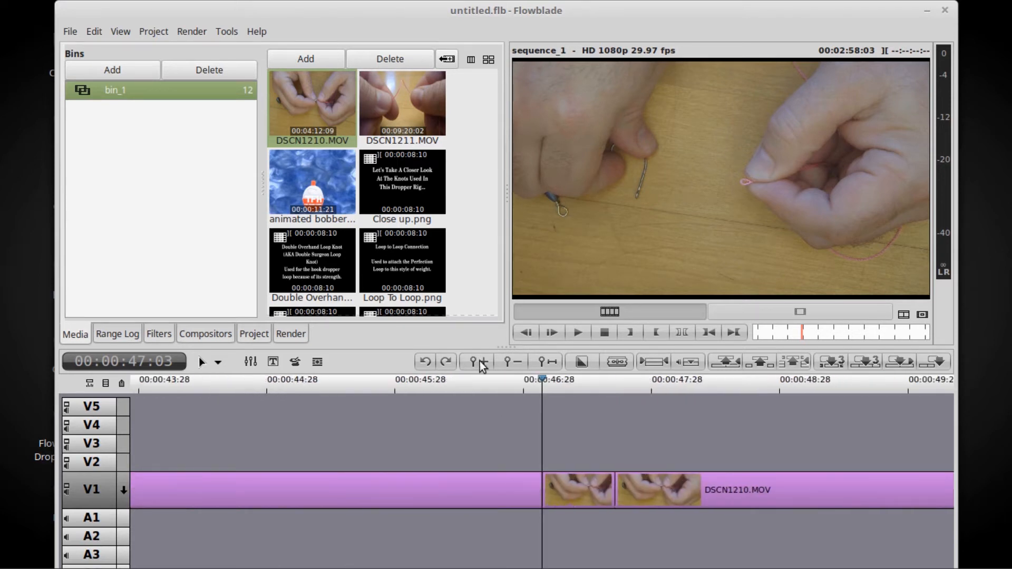
click(569, 488)
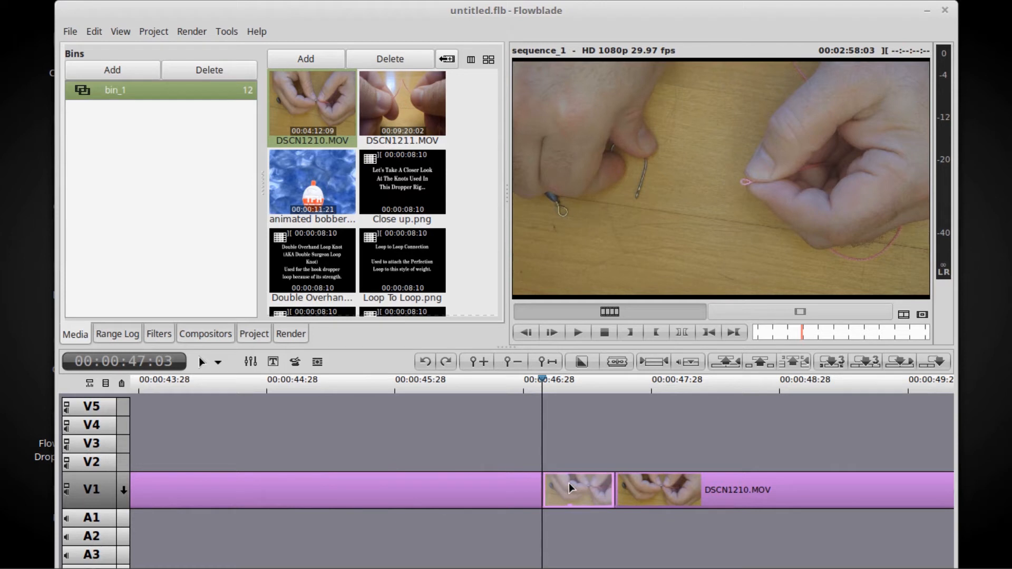
key(Delete)
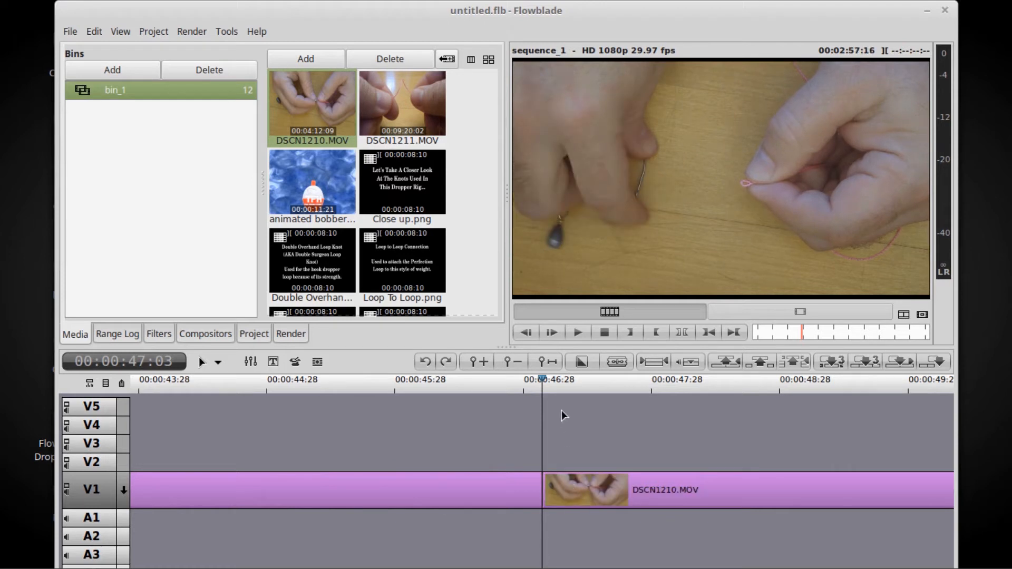
click(547, 363)
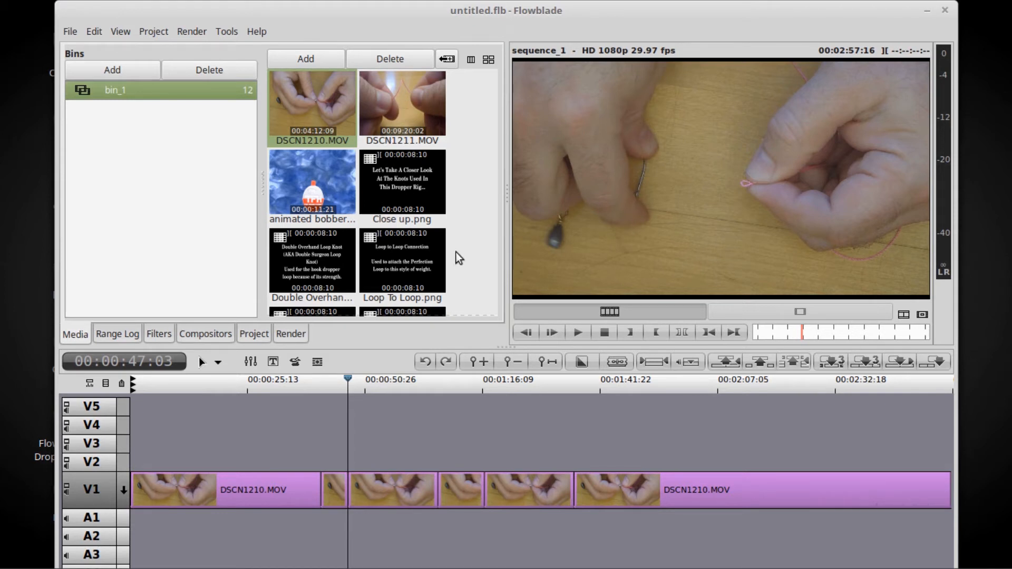
- Insert the animated bobber clip at the very start of track V1, ahead of the DSCN1210.MOV footage
key(Up)
key(Up)
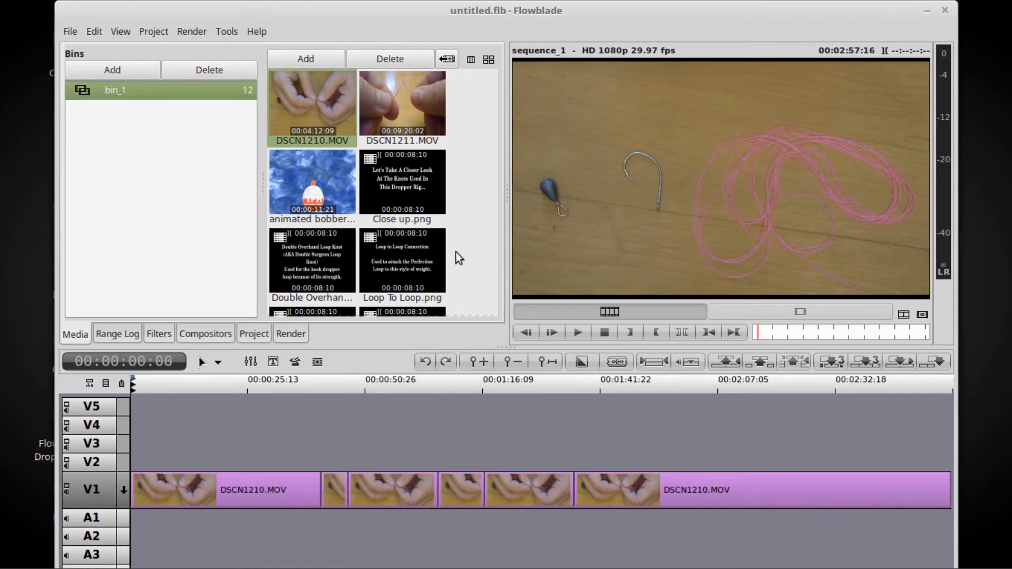
click(338, 180)
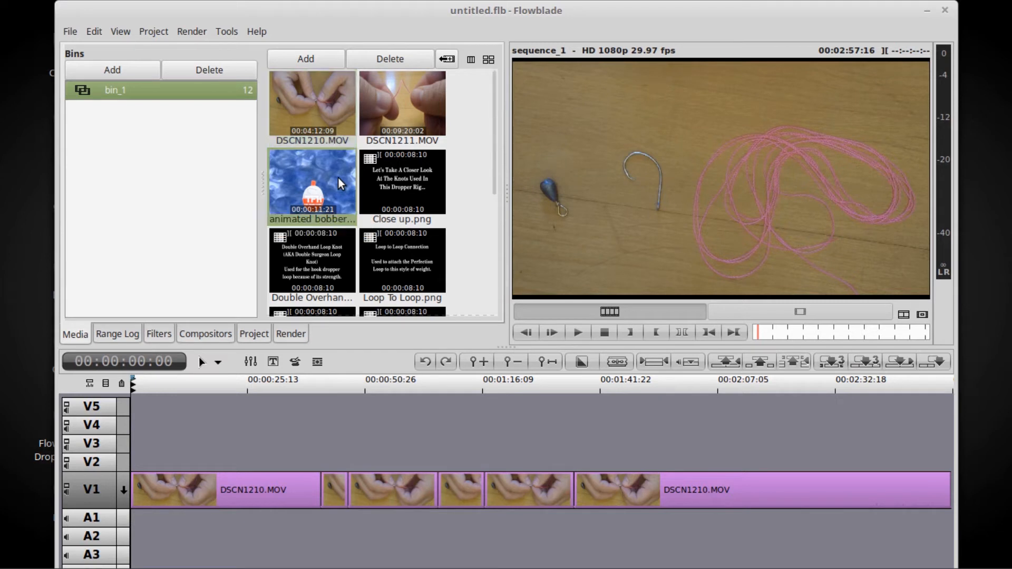
drag(337, 176, 128, 482)
drag(293, 183, 131, 492)
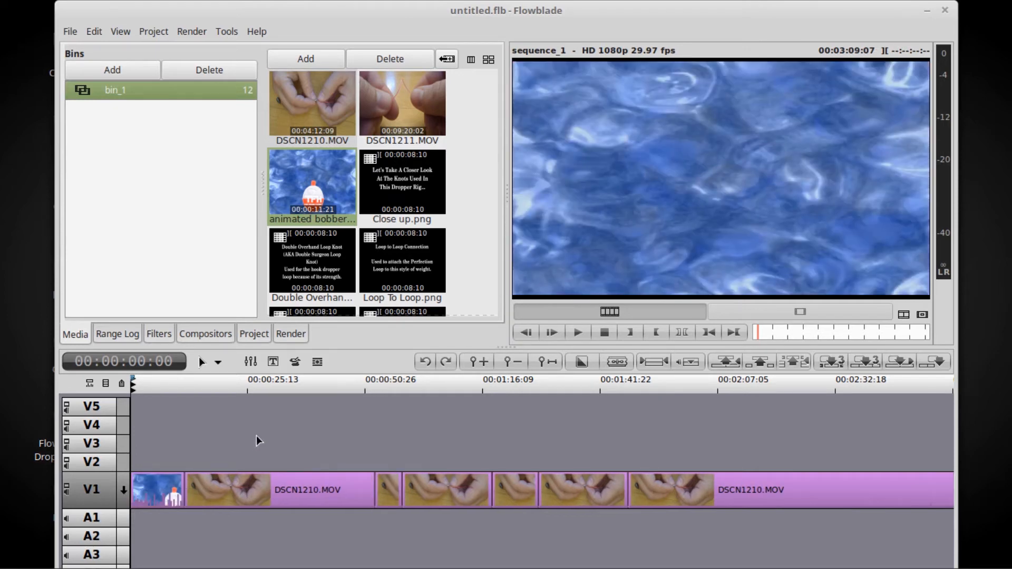
- Preview the bobber intro and insert Title 1.png on V1 at 00:00:11:21, between the intro and the first DSCN1210.MOV clip
key(space)
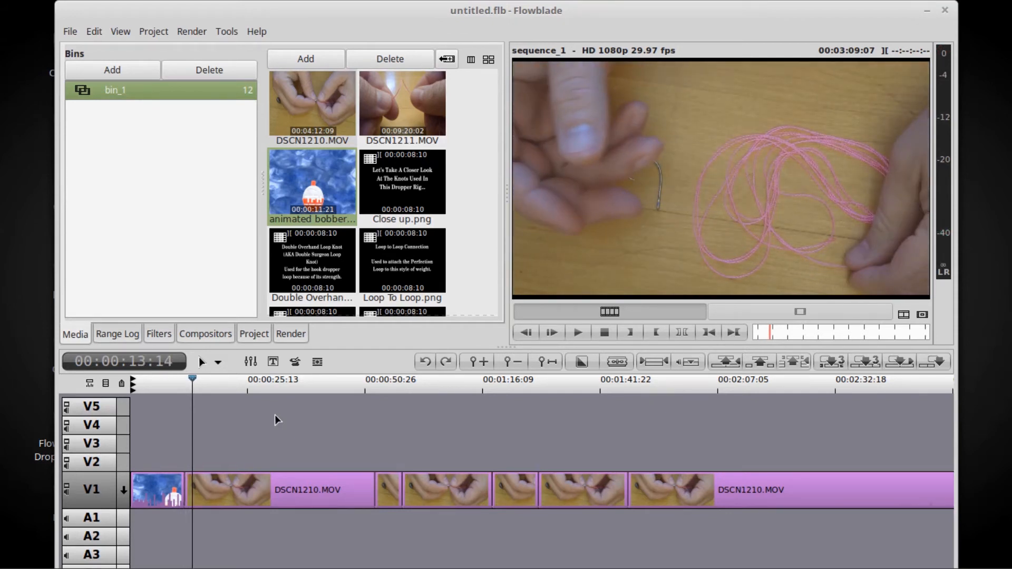
key(Up)
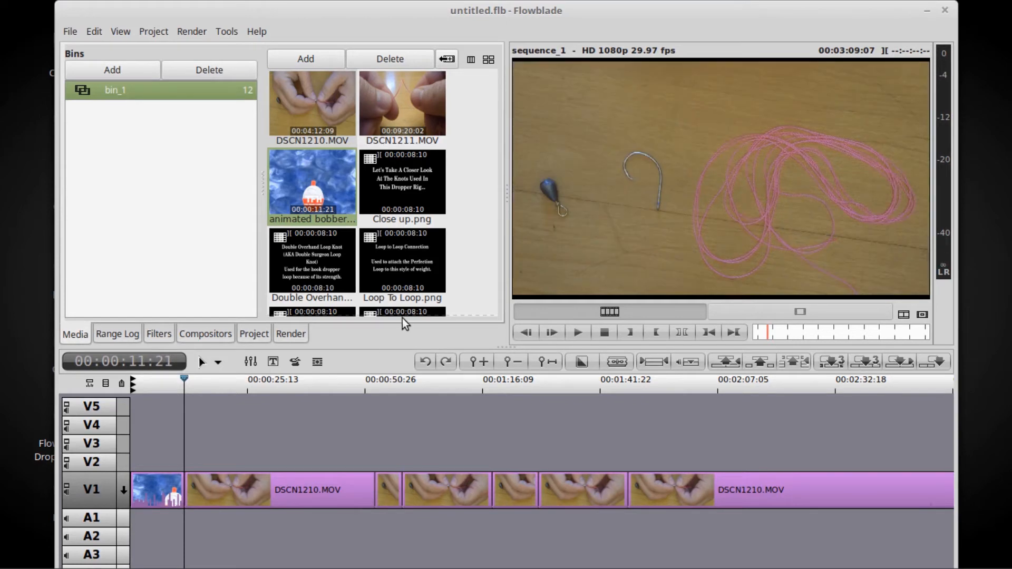
scroll(429, 214, down, 5)
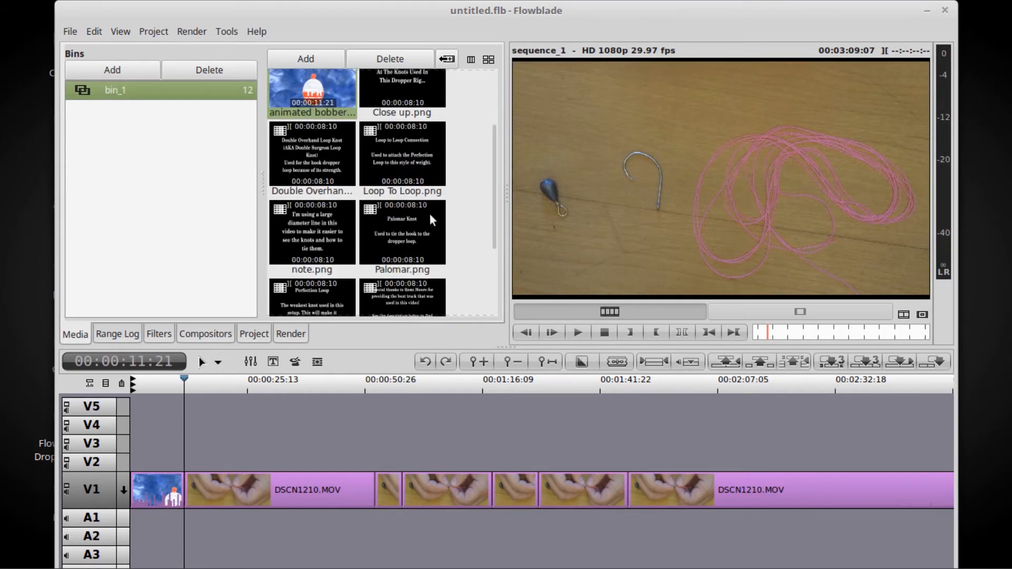
scroll(429, 214, down, 3)
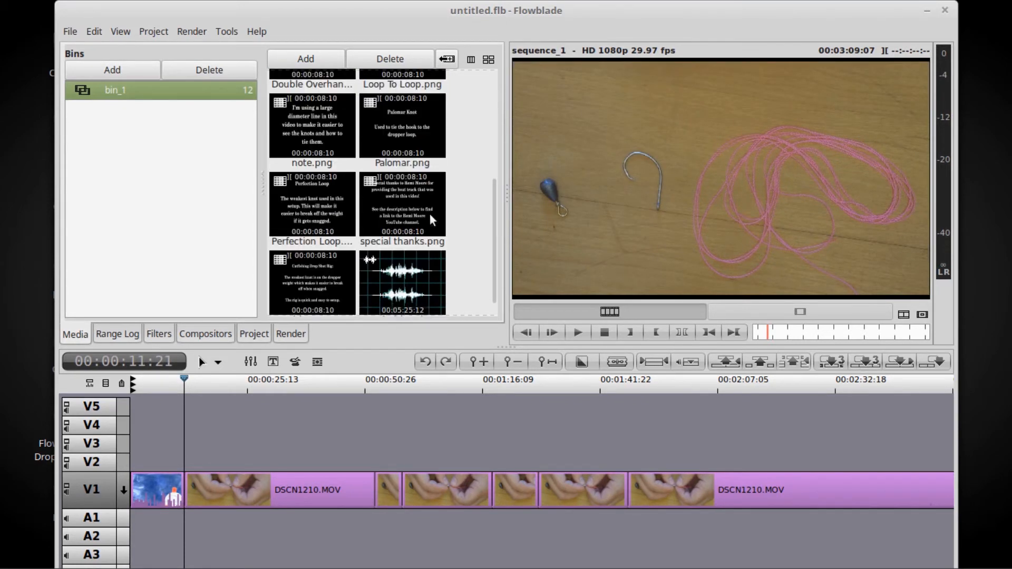
click(316, 251)
drag(314, 246, 184, 484)
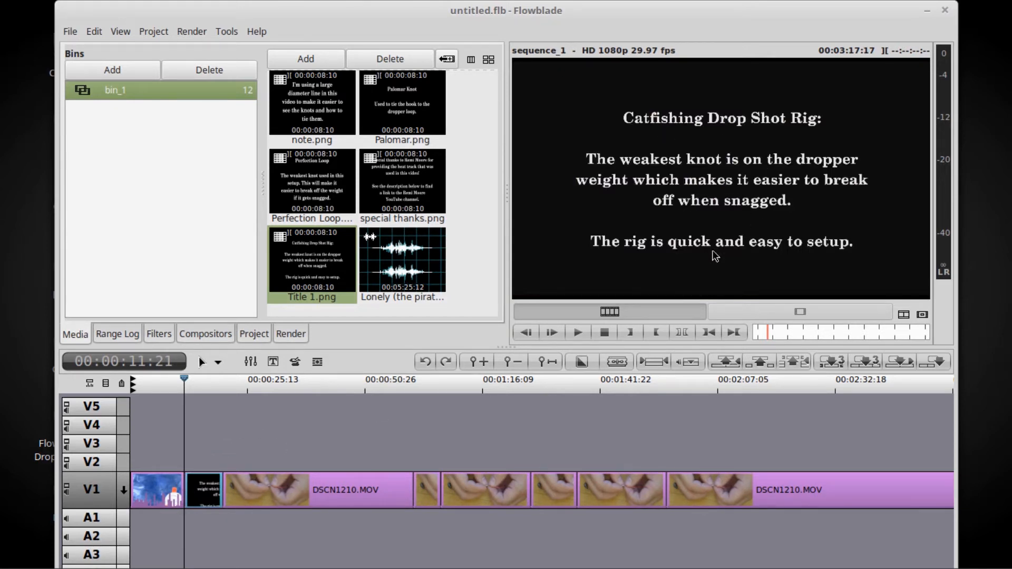
- Play through the Title 1.png clip on V1 to judge how long it stays on screen
key(space)
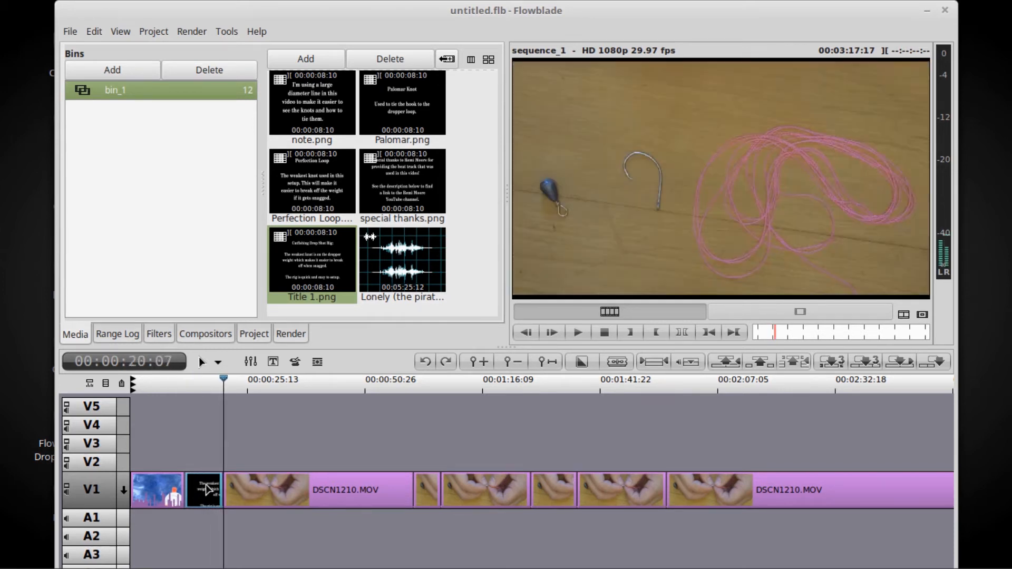
key(space)
key(Down)
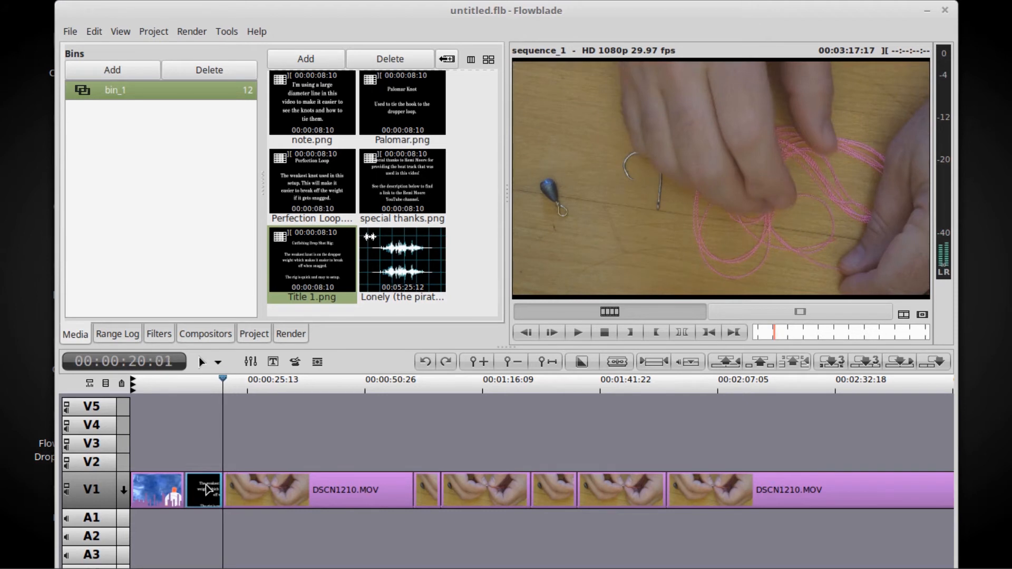
click(206, 489)
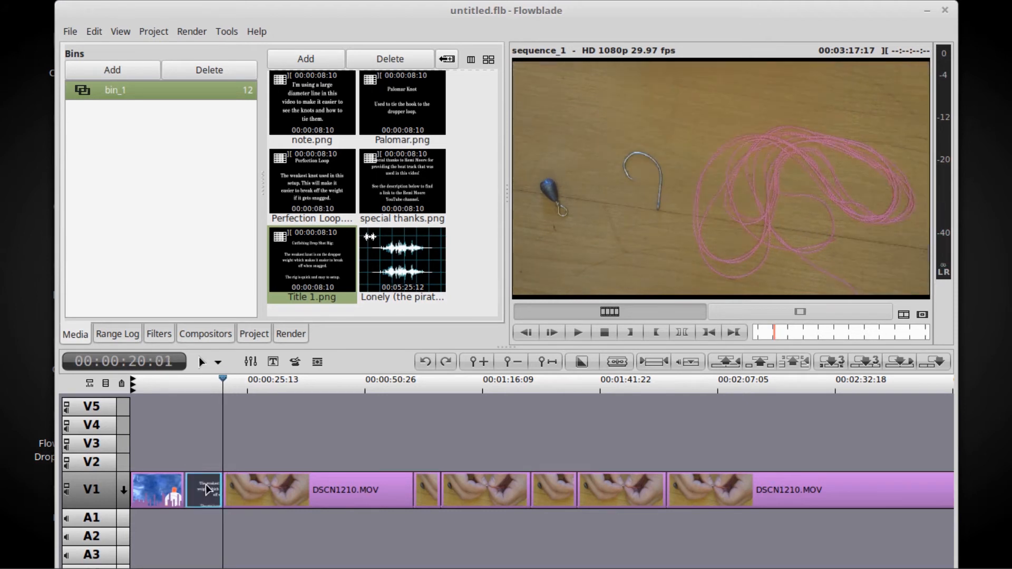
right_click(207, 489)
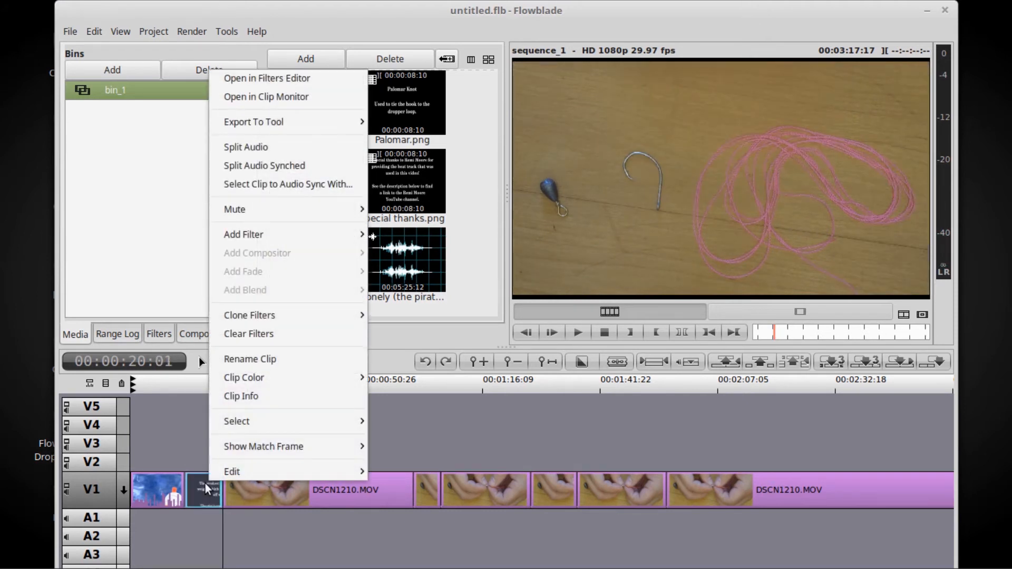
mouse_move(255, 471)
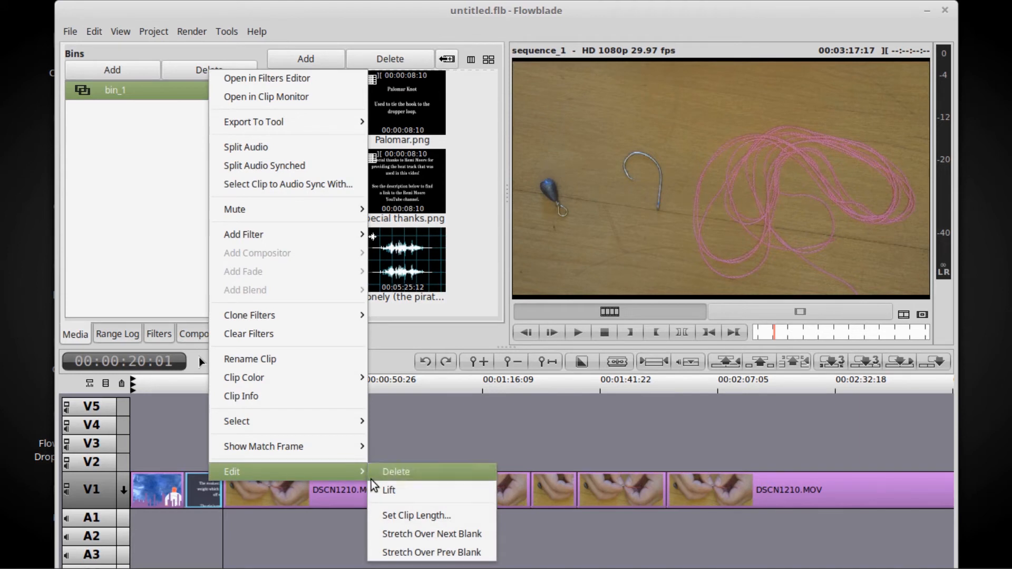
click(404, 513)
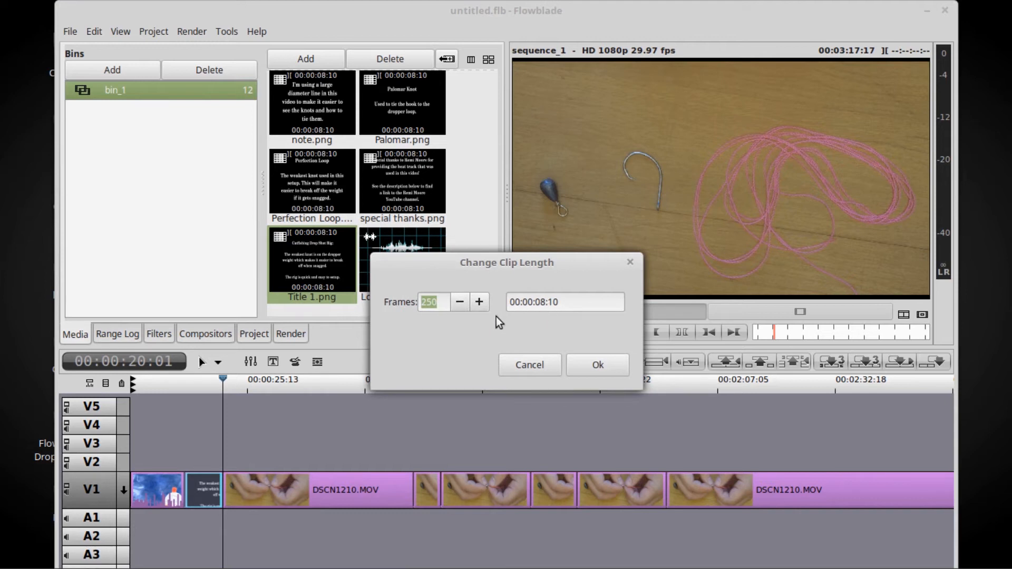
click(459, 303)
drag(459, 303, 459, 303)
click(488, 302)
click(488, 302)
click(488, 302)
click(488, 302)
click(488, 302)
click(488, 302)
click(478, 301)
click(479, 302)
click(478, 302)
click(479, 302)
click(479, 302)
click(479, 301)
click(488, 301)
click(488, 302)
click(488, 301)
click(488, 301)
click(422, 302)
click(530, 369)
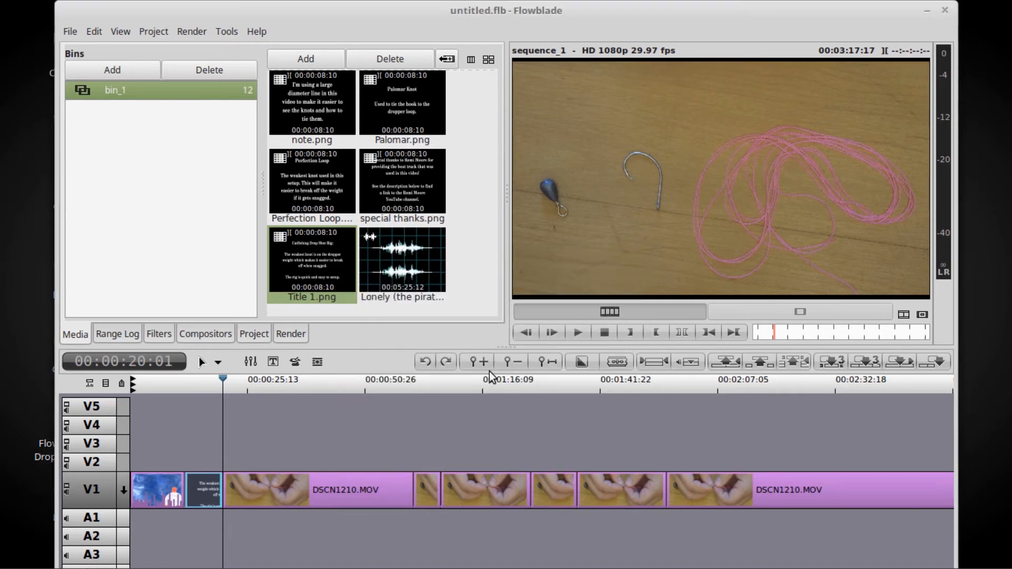
- Set the length of the Title 1.png clip on V1 to 150 frames
right_click(209, 486)
mouse_move(237, 470)
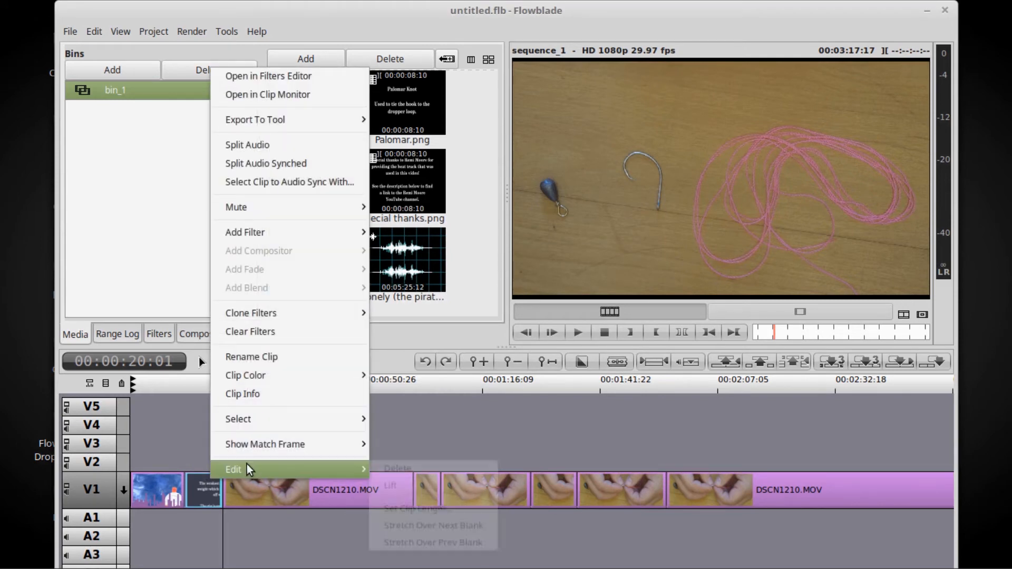
click(393, 510)
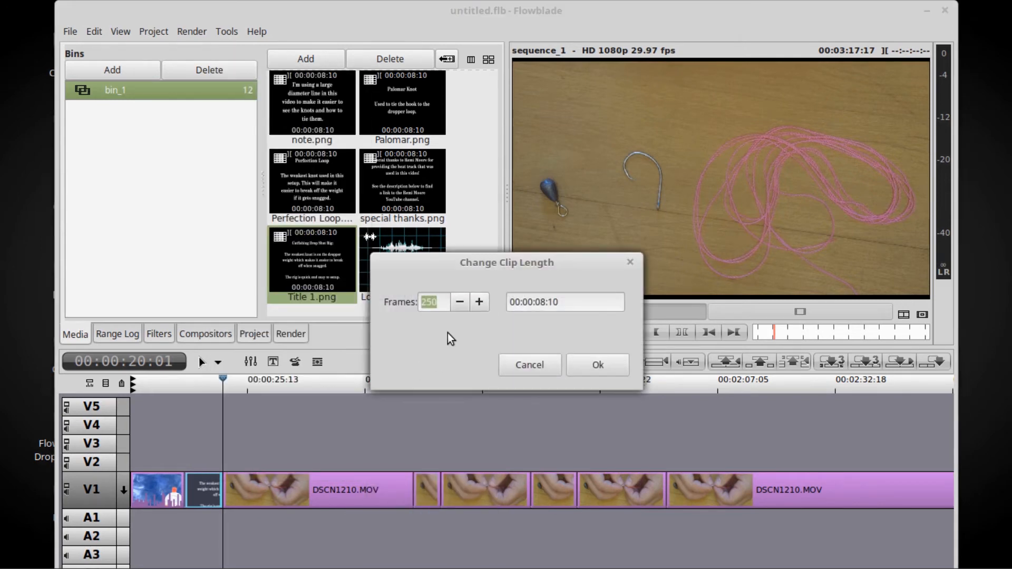
text(150)
click(583, 364)
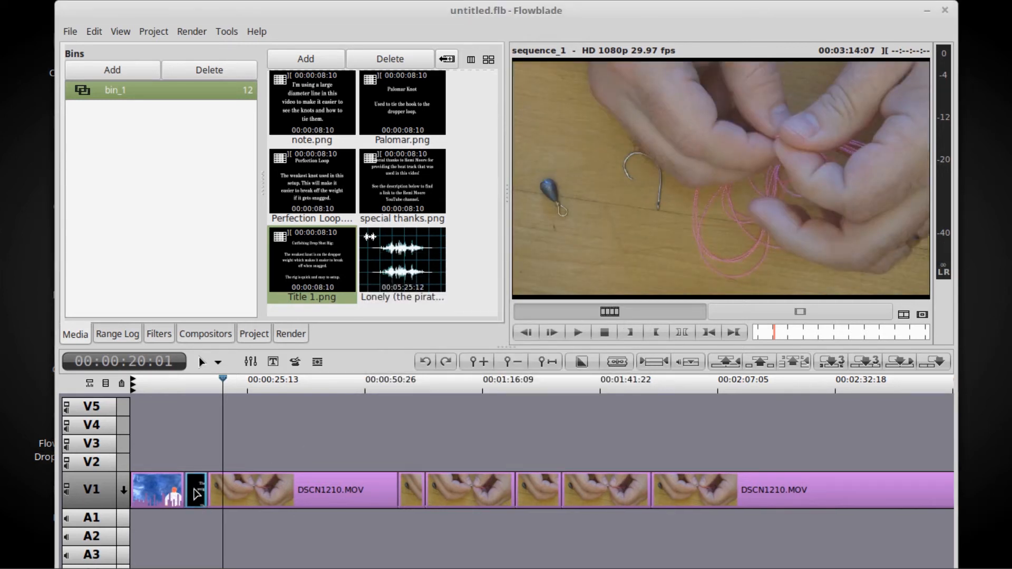
- Play back the shortened Title 1.png clip on V1 to check how long it stays on screen
key(Up)
key(Up)
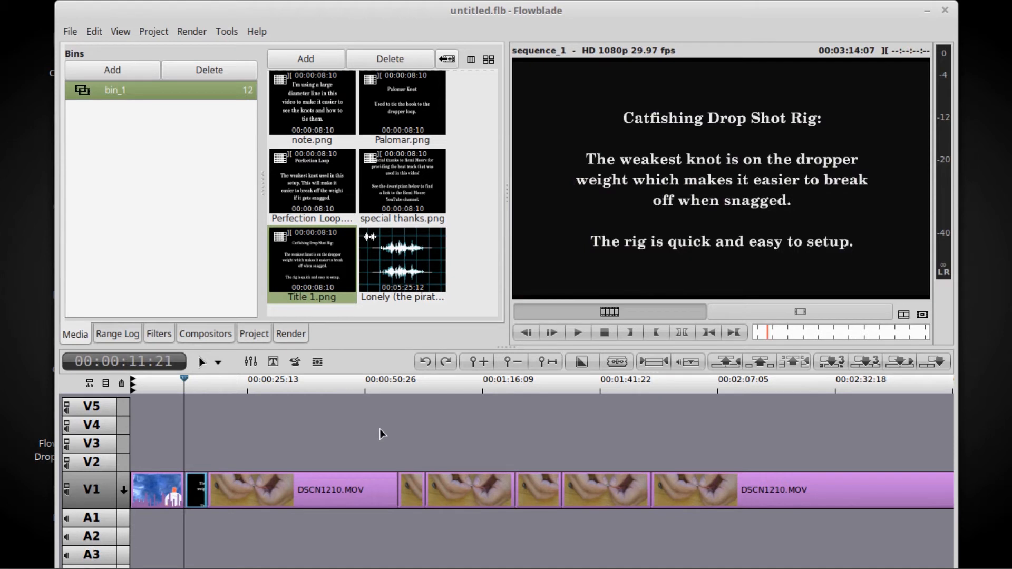
key(Down)
key(space)
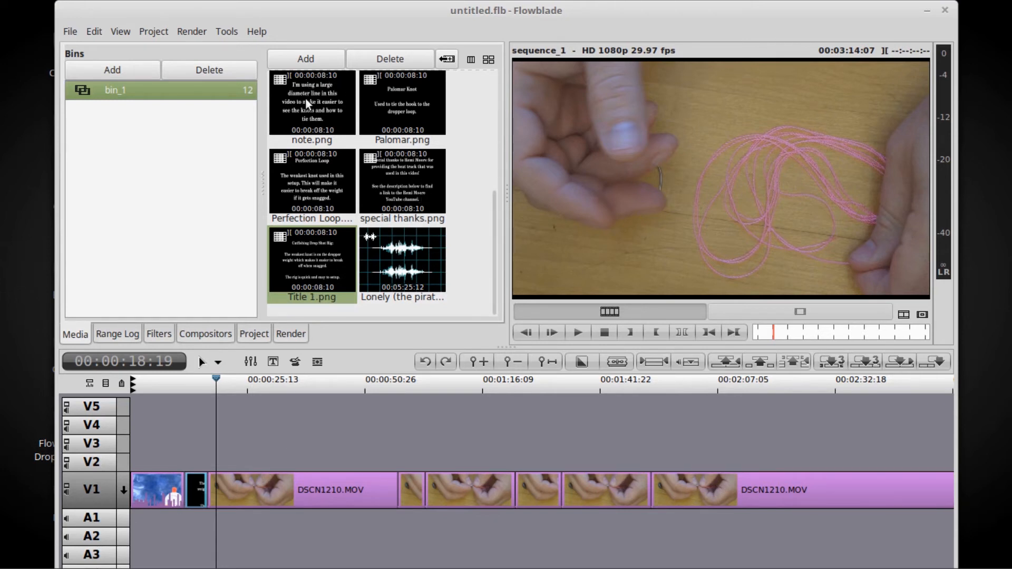
- Insert note.png on V1 directly after the Title 1.png clip and set its length to 150 frames
drag(305, 97, 203, 484)
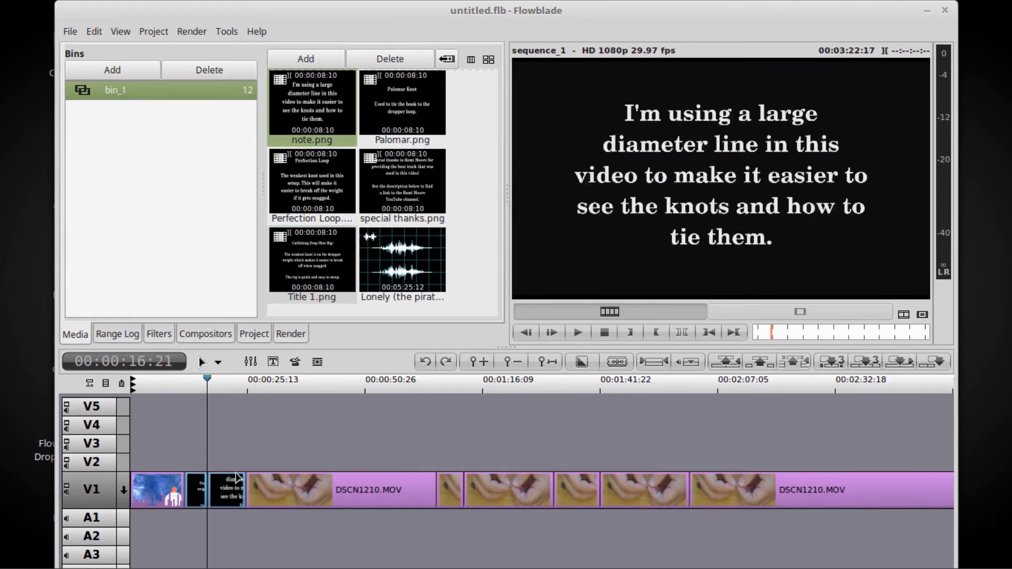
right_click(224, 493)
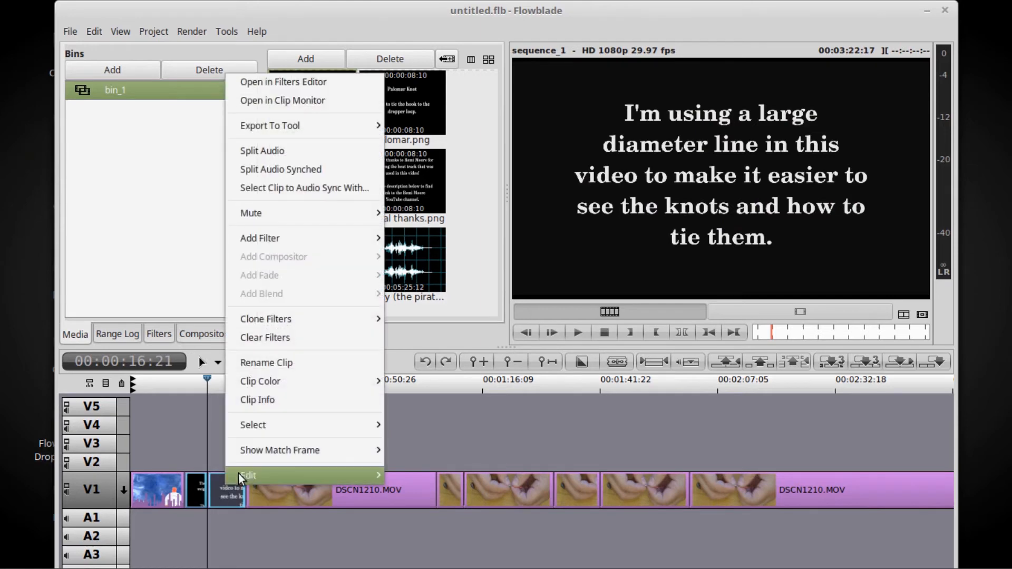
mouse_move(267, 474)
click(419, 519)
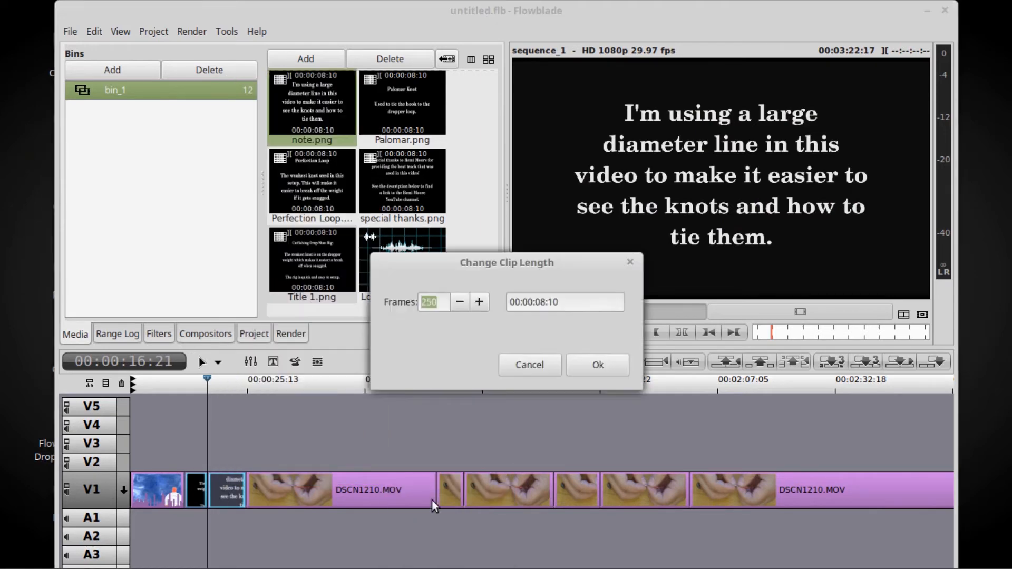
text(150)
click(590, 363)
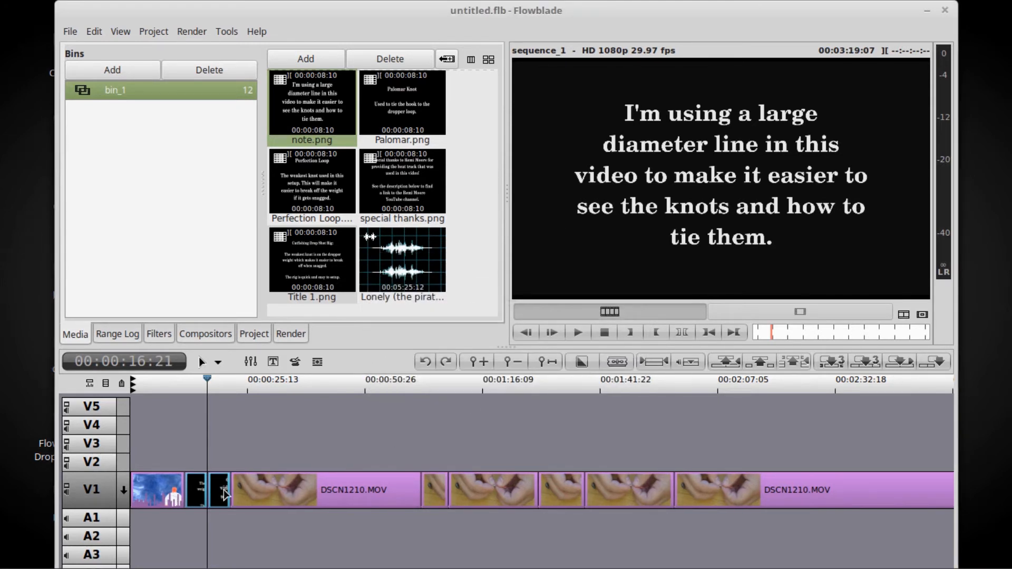
key(space)
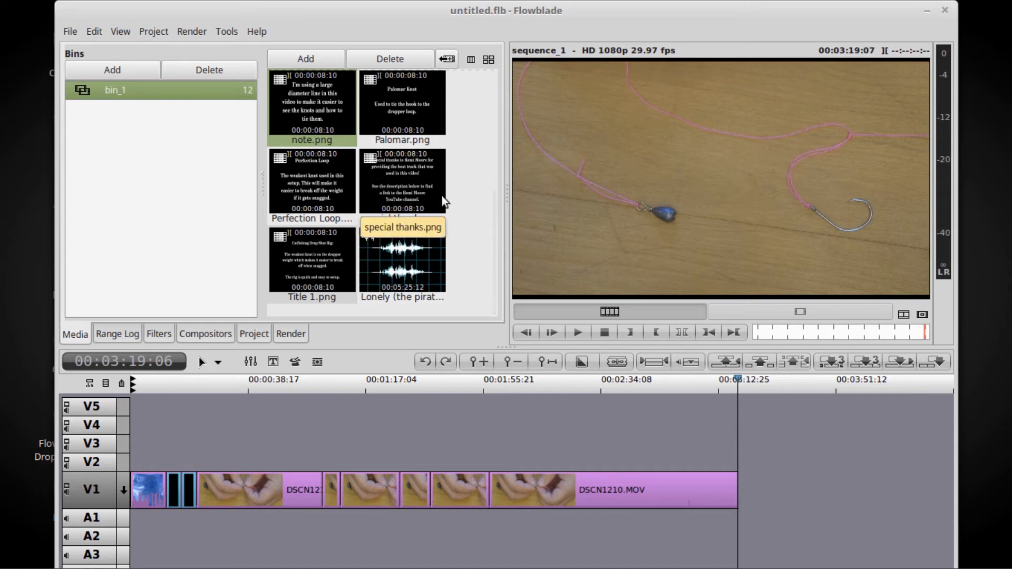
- Add the Close up.png title card at the end of V1, after the last DSCN1210.MOV clip
scroll(441, 195, up, 2)
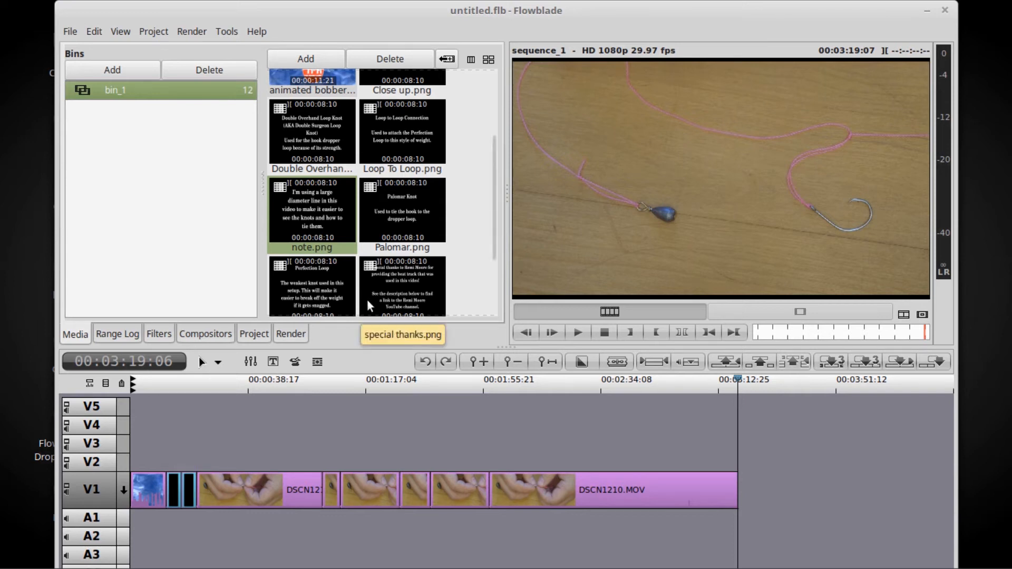
scroll(400, 270, up, 3)
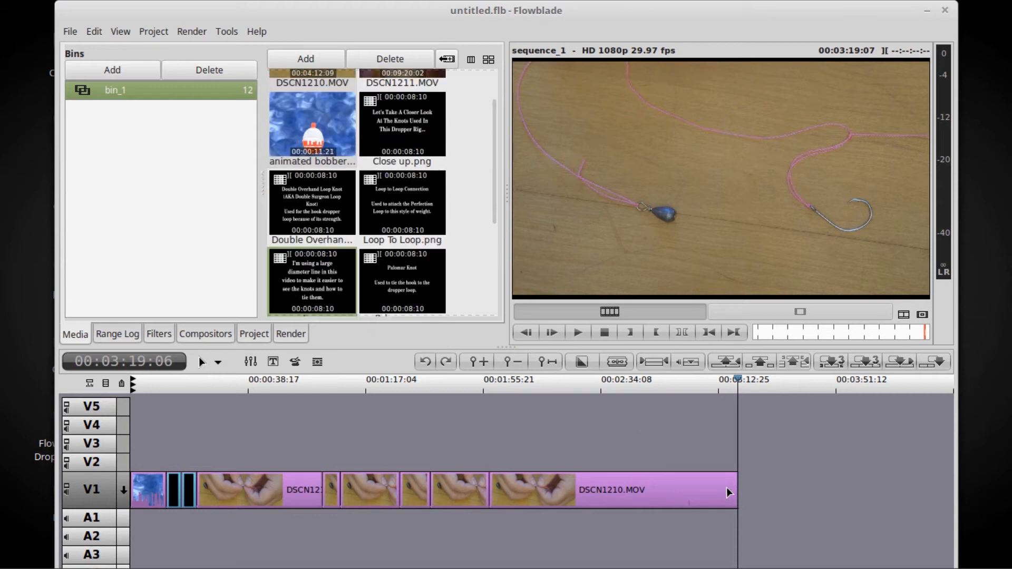
key(Down)
key(Up)
drag(400, 133, 740, 486)
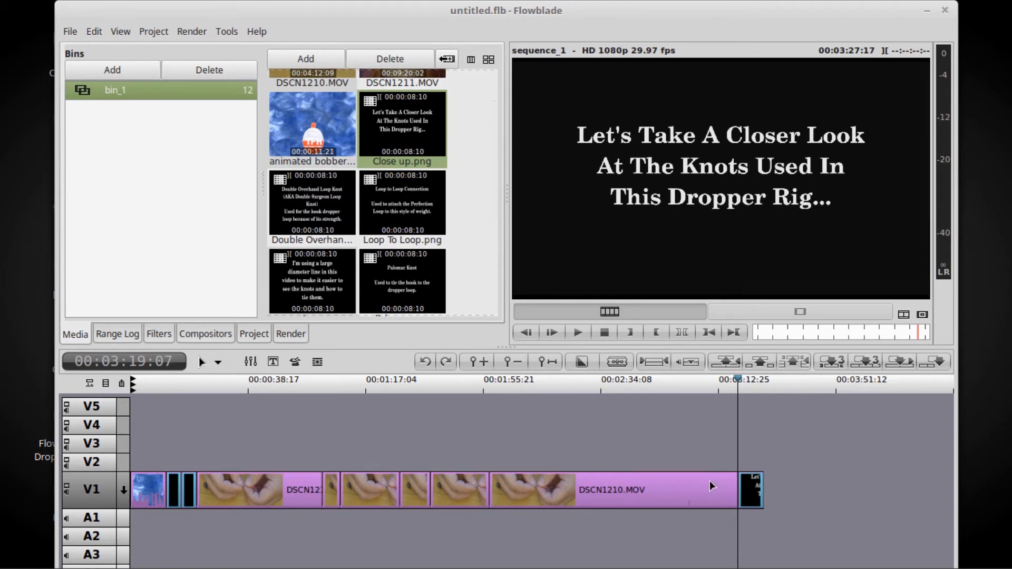
- Set the length of the Close up.png clip on V1 to 150 frames
right_click(750, 484)
mouse_move(783, 472)
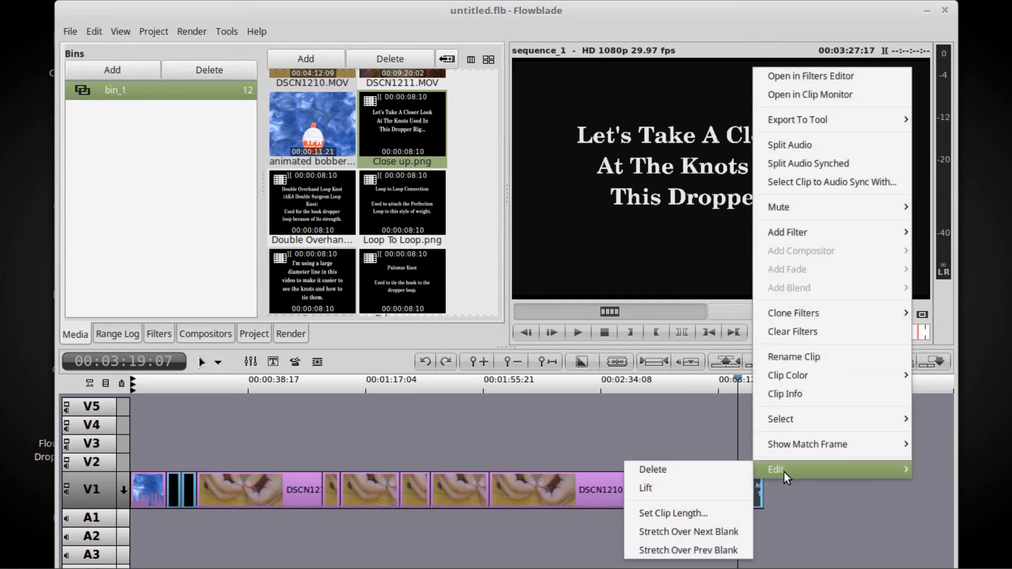
click(691, 513)
text(150)
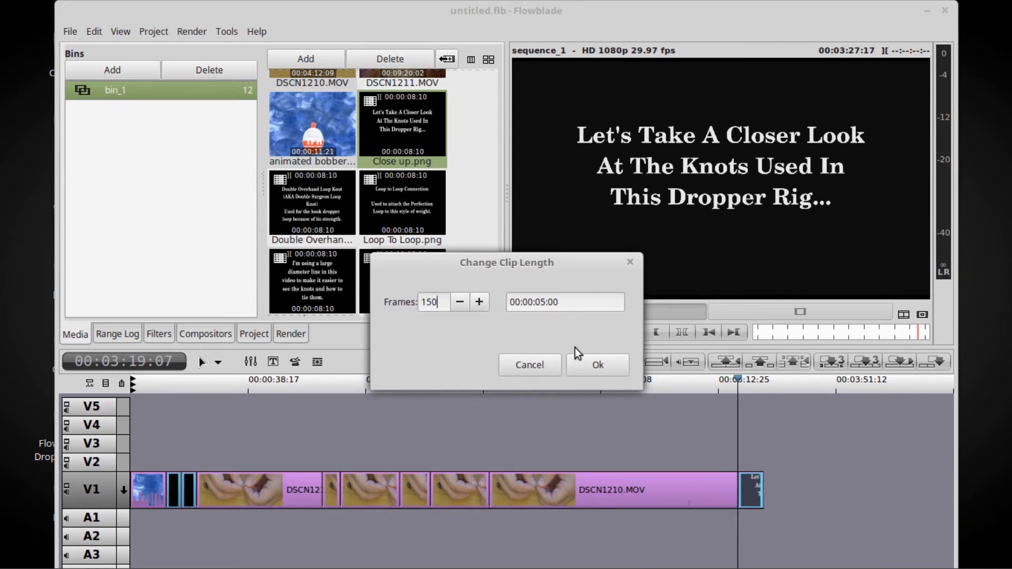
click(600, 368)
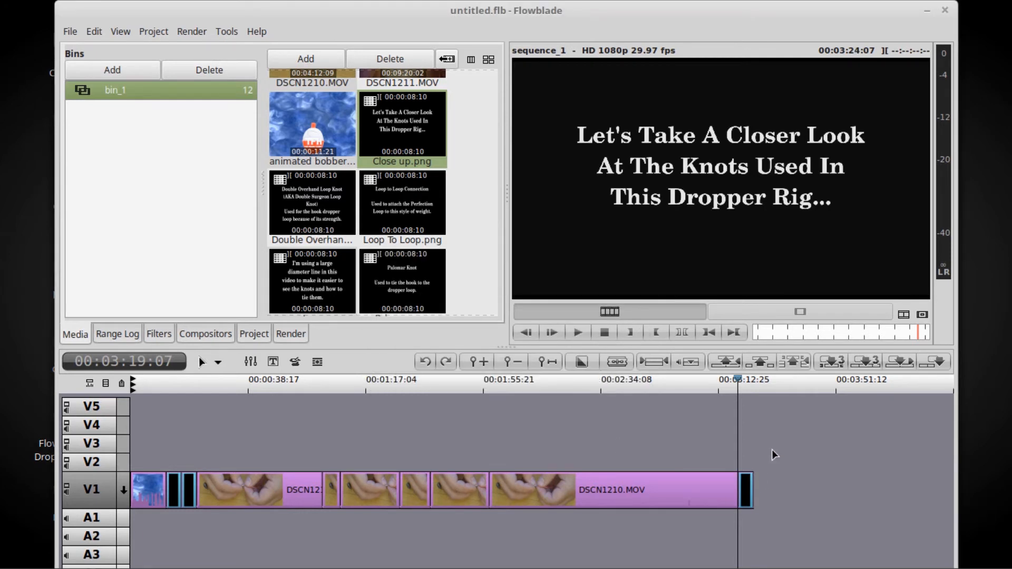
- Add the Double Overhand Loop Knot title card at the end of V1, right after the Close up.png clip
key(End)
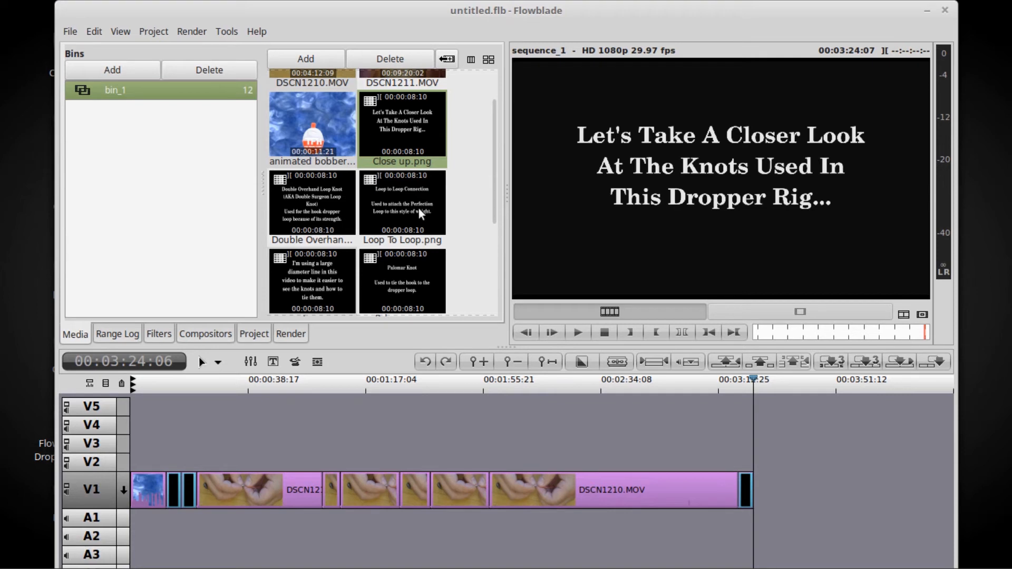
click(397, 230)
scroll(458, 243, down, 2)
drag(312, 138, 755, 482)
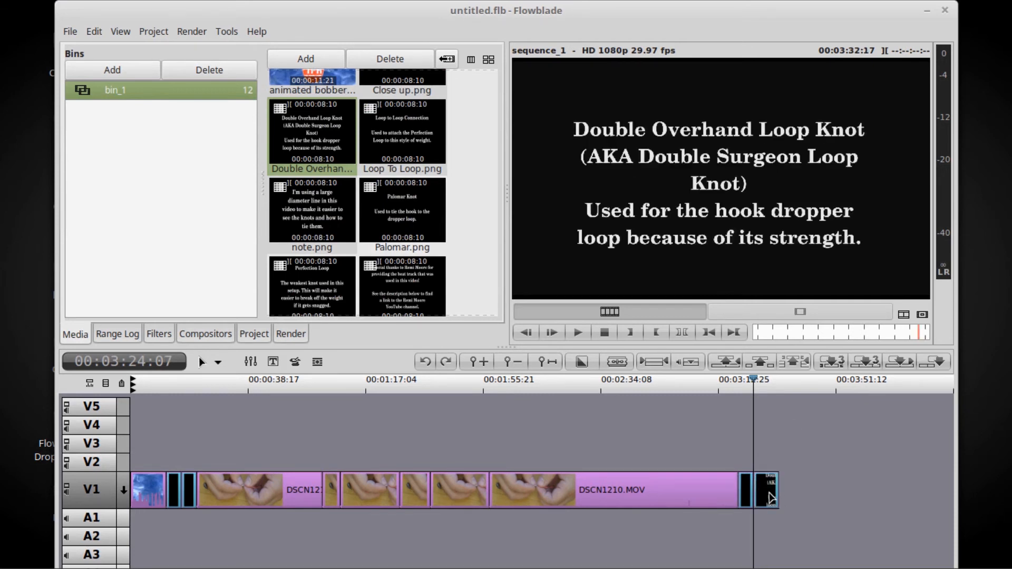
- Set the length of the Double Overhand Loop Knot title card on V1 to 180 frames
right_click(767, 488)
mouse_move(806, 480)
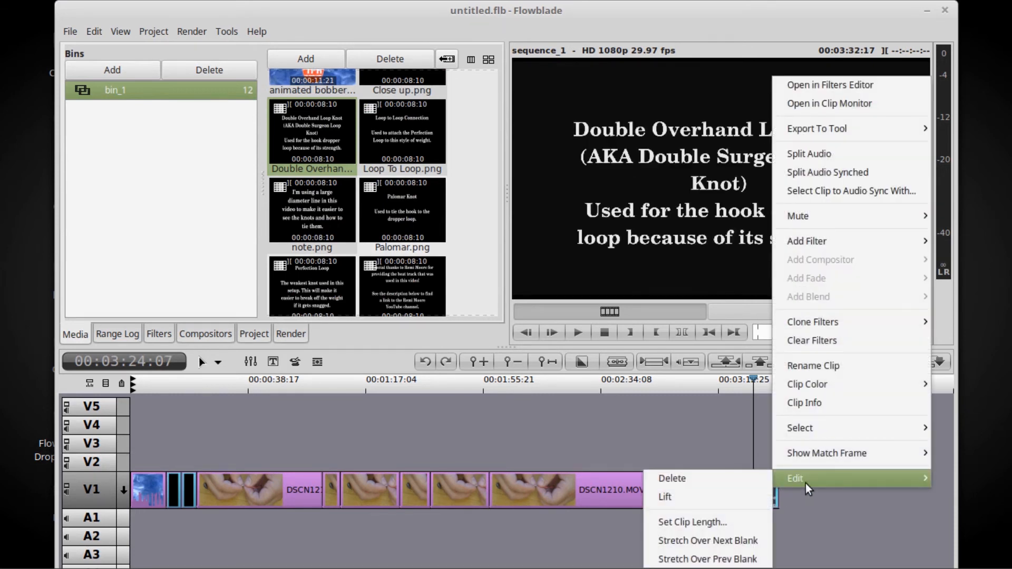
click(707, 522)
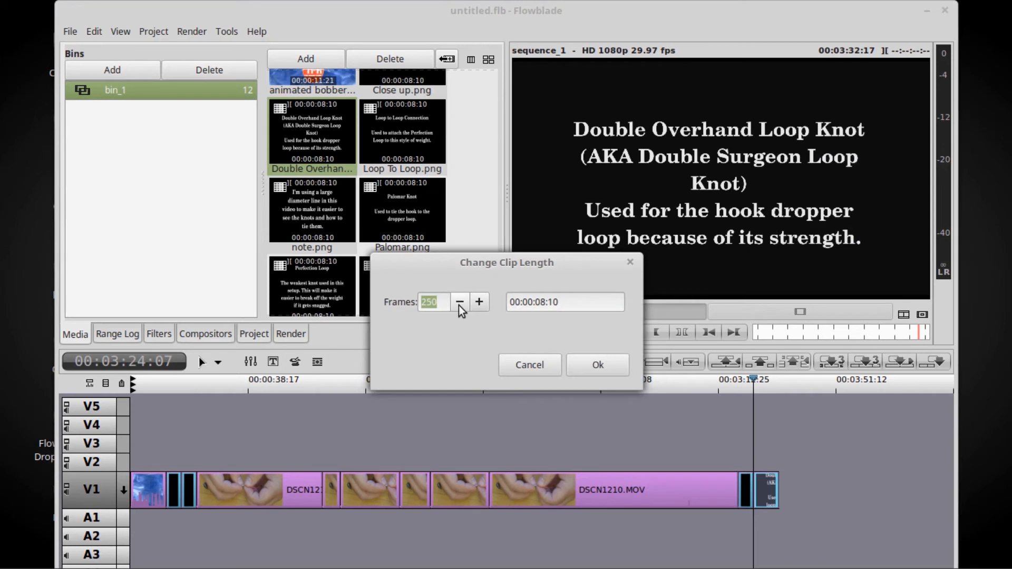
text(1)
key(Return)
click(480, 301)
click(480, 302)
click(480, 301)
click(481, 302)
click(480, 302)
click(594, 367)
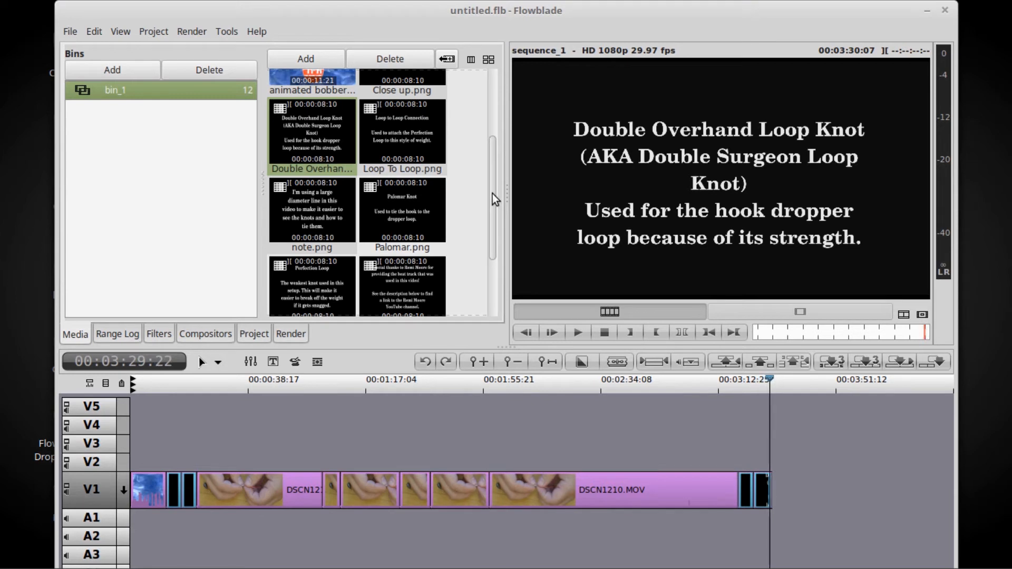
- Append DSCN1211.MOV to V1 directly after the Double Overhand Loop Knot title card and play the sequence
drag(492, 194, 489, 96)
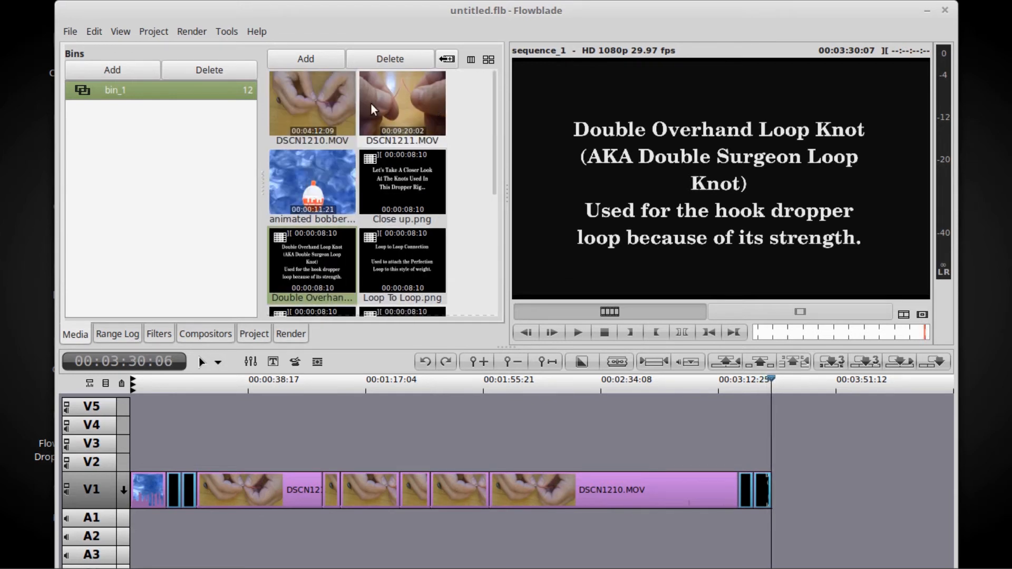
drag(367, 102, 773, 486)
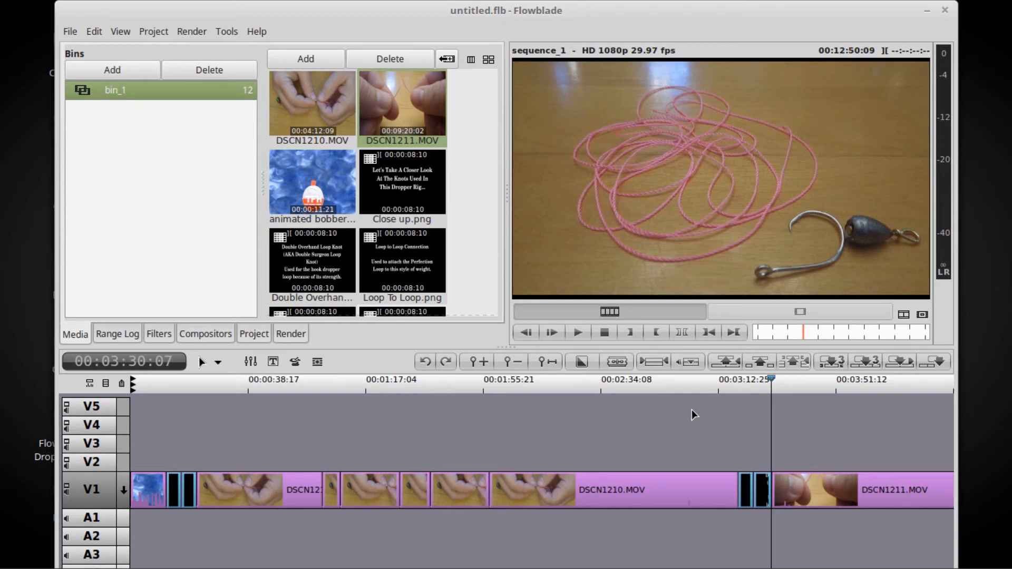
click(556, 359)
key(space)
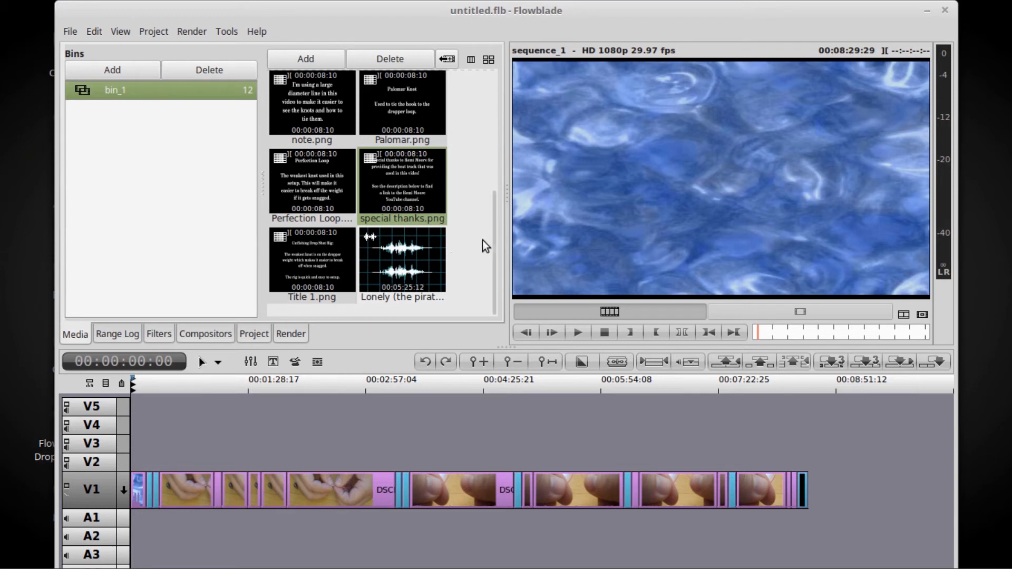
- Place the Lonely (the pirate life).wav music on audio track A1 near the start of the sequence
scroll(482, 239, up, 1)
scroll(482, 246, down, 1)
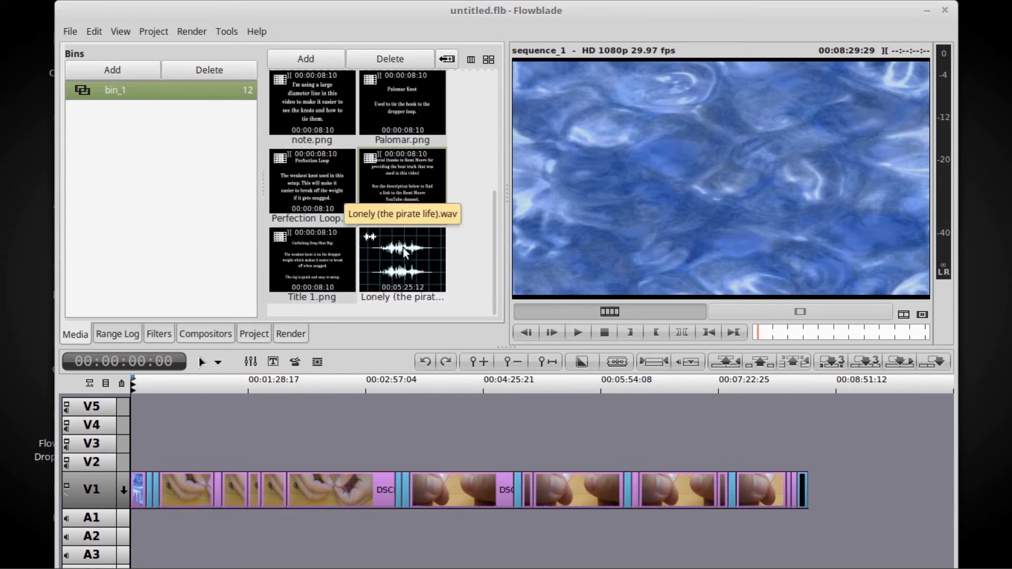
drag(403, 247, 153, 501)
key(space)
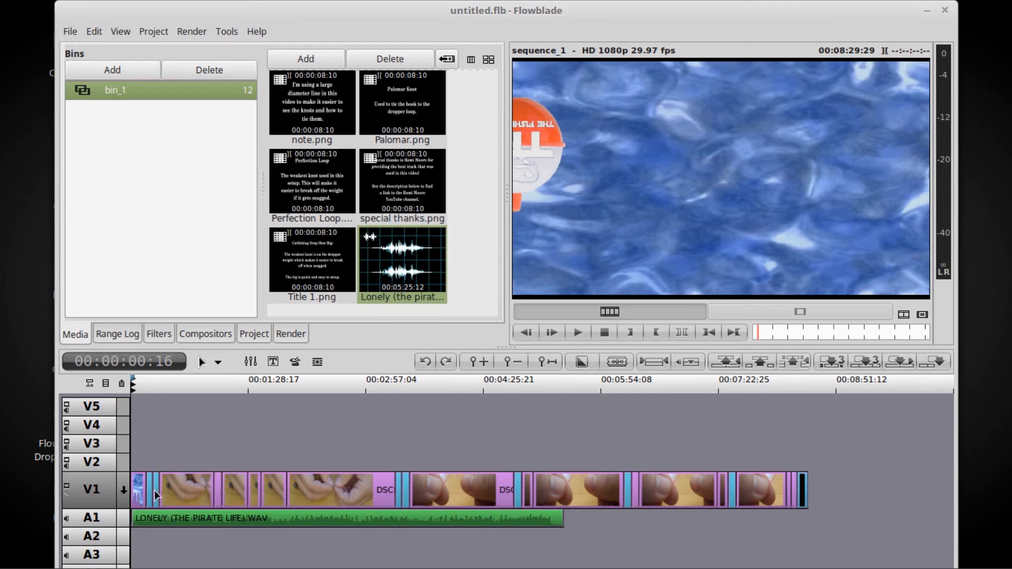
- Try moving the Lonely (the pirate life).wav clip on A1 to the very start of the sequence, and undo the move
click(478, 361)
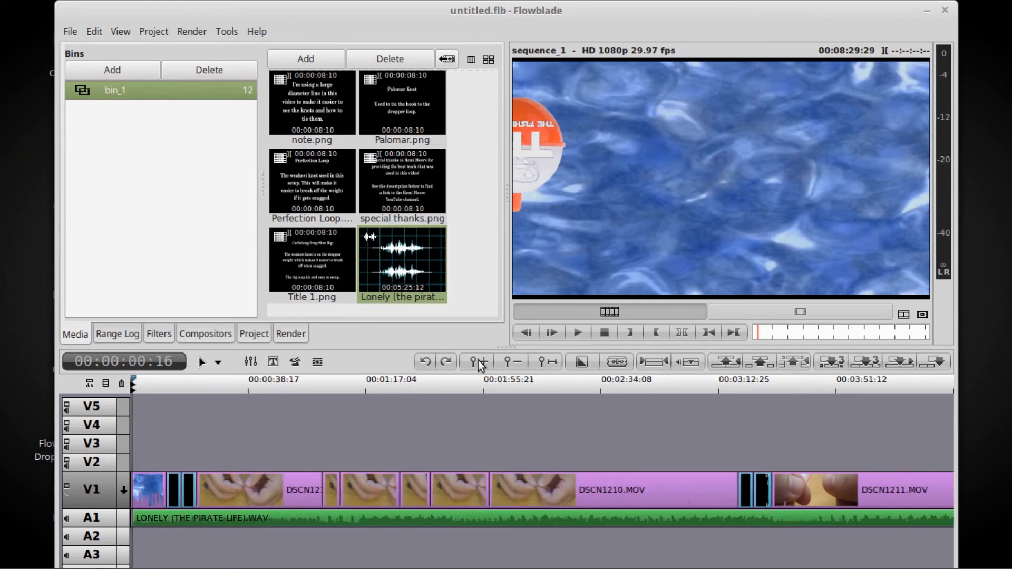
click(479, 361)
click(478, 362)
click(479, 361)
click(478, 362)
click(479, 362)
click(478, 362)
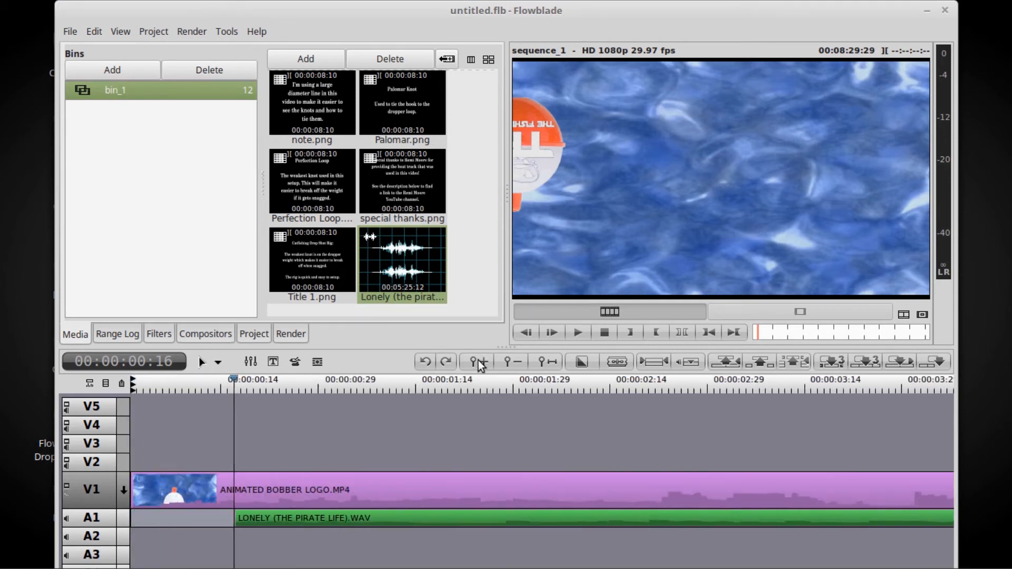
click(478, 362)
click(479, 362)
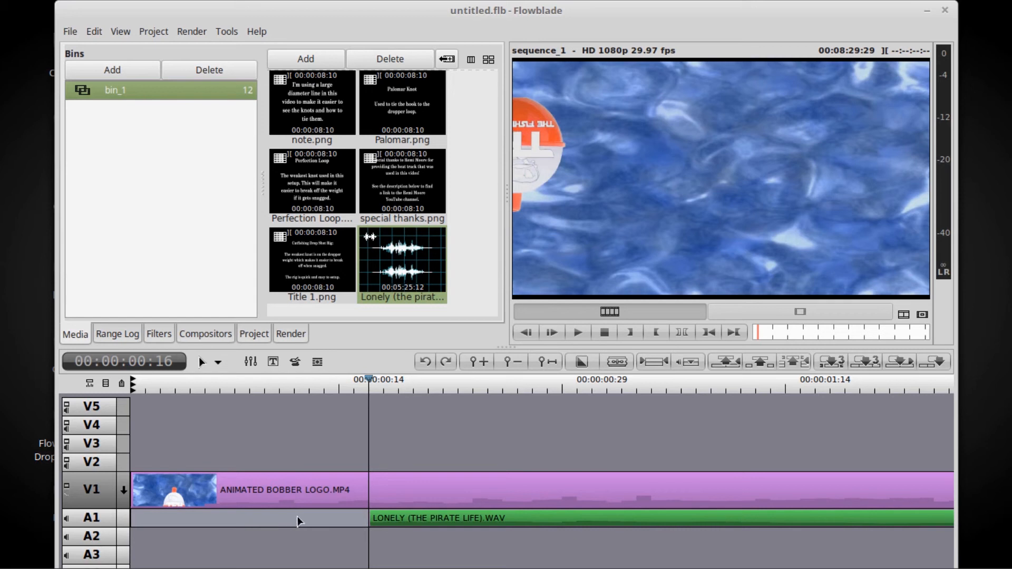
drag(393, 516, 151, 528)
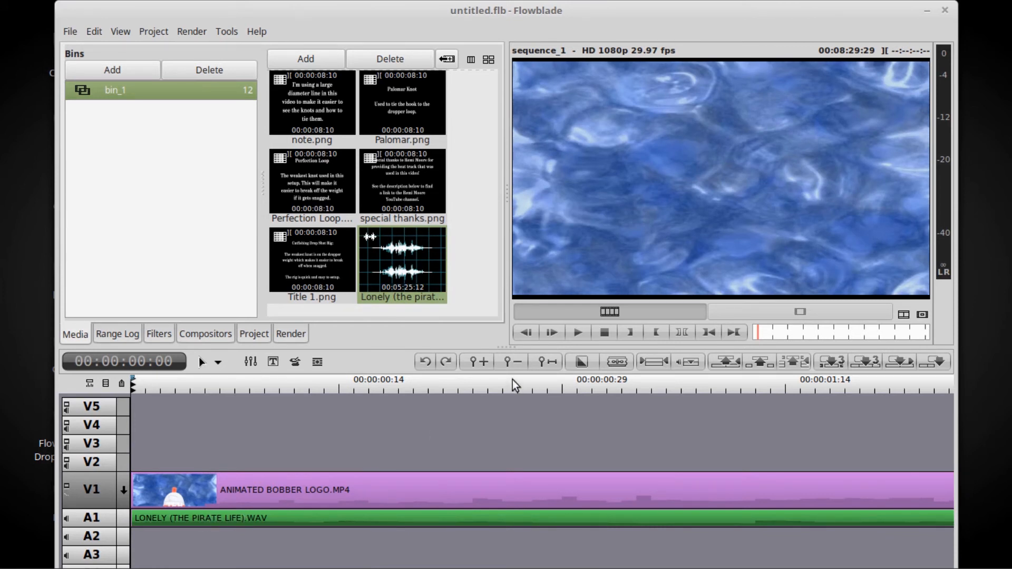
click(417, 362)
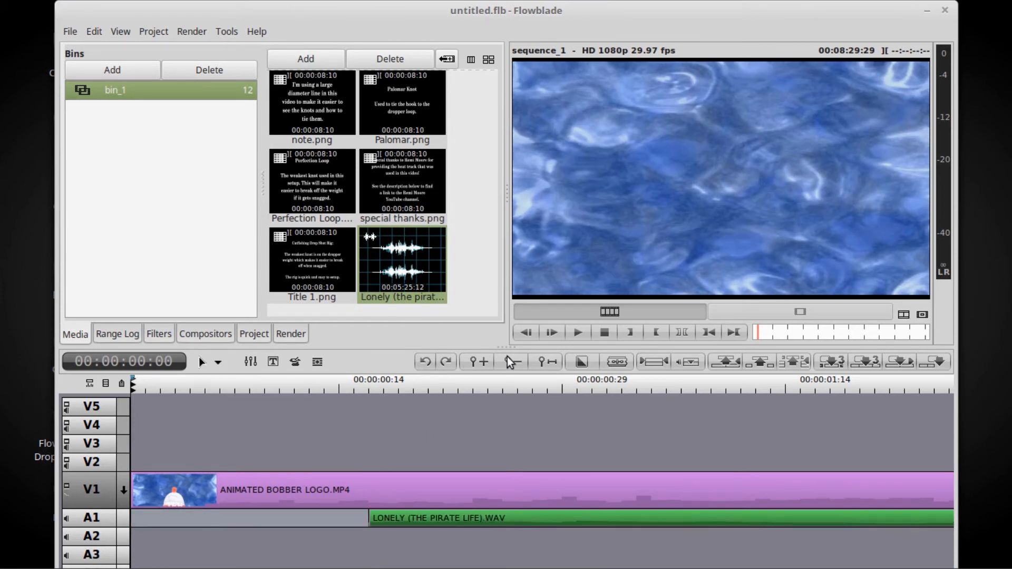
- Examine where the music clip on A1 begins relative to the animated bobber intro on V1
click(545, 361)
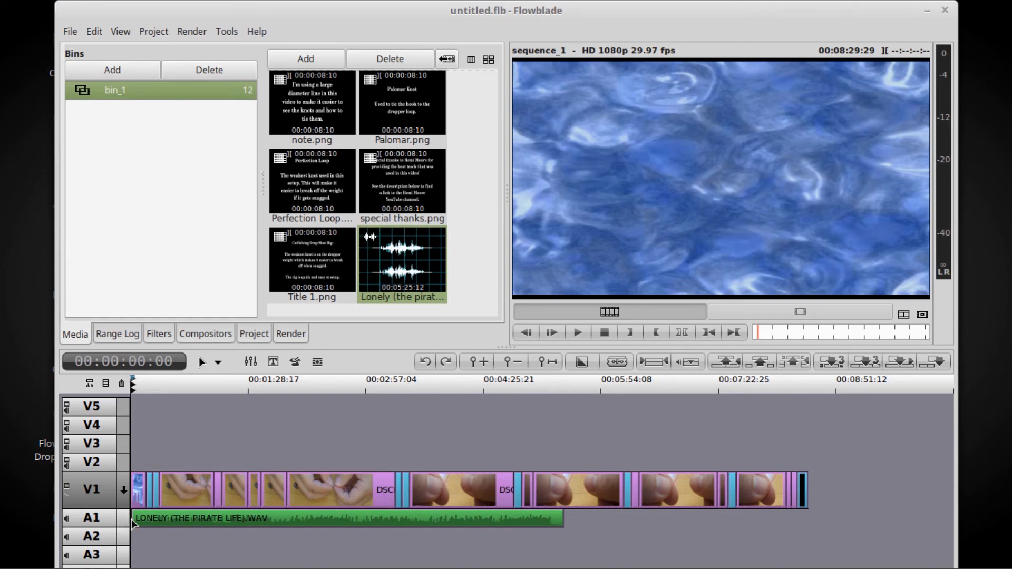
click(481, 358)
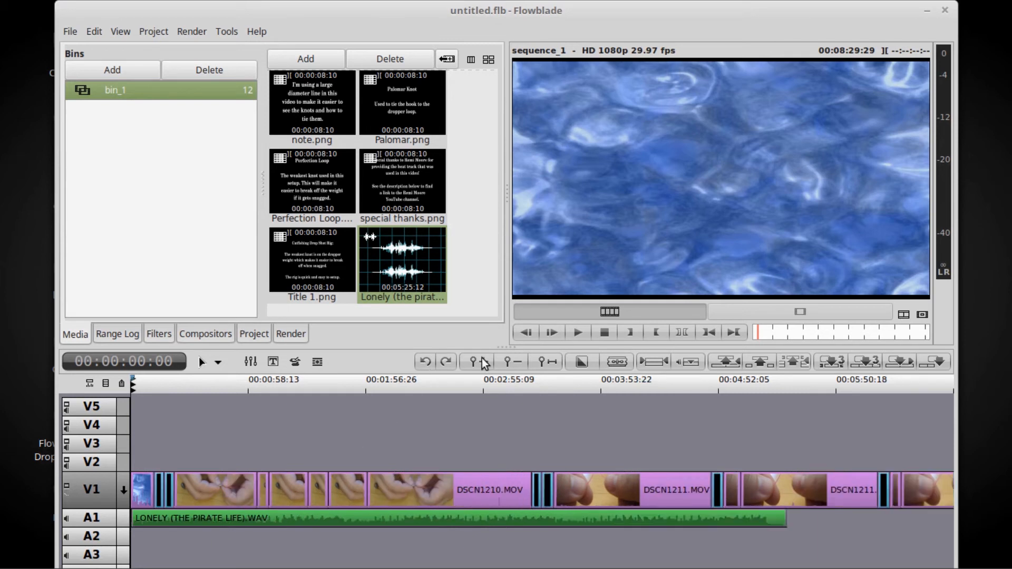
click(482, 358)
click(482, 358)
click(482, 358)
click(482, 359)
click(481, 358)
click(481, 358)
click(482, 358)
click(482, 359)
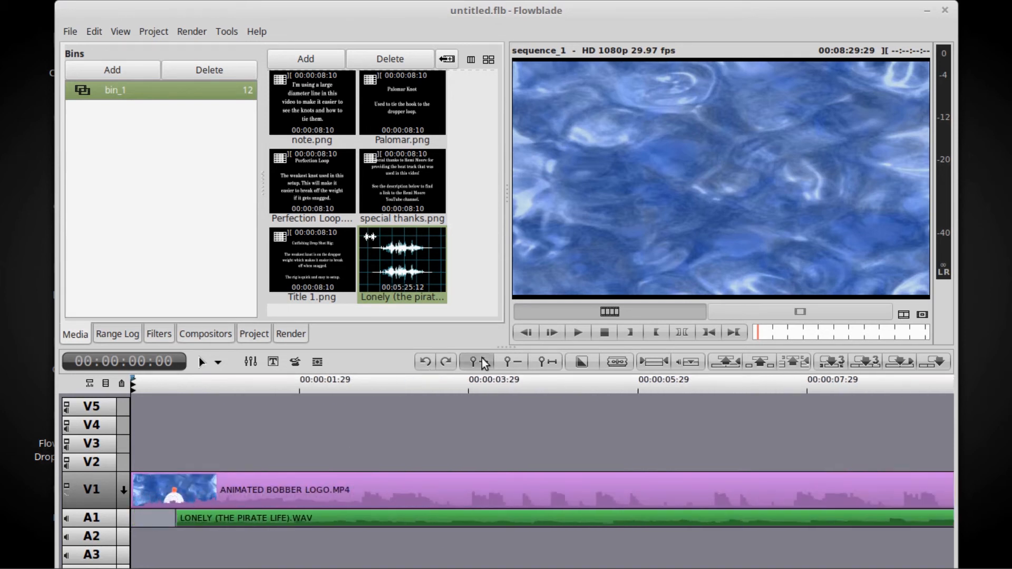
click(482, 358)
click(482, 358)
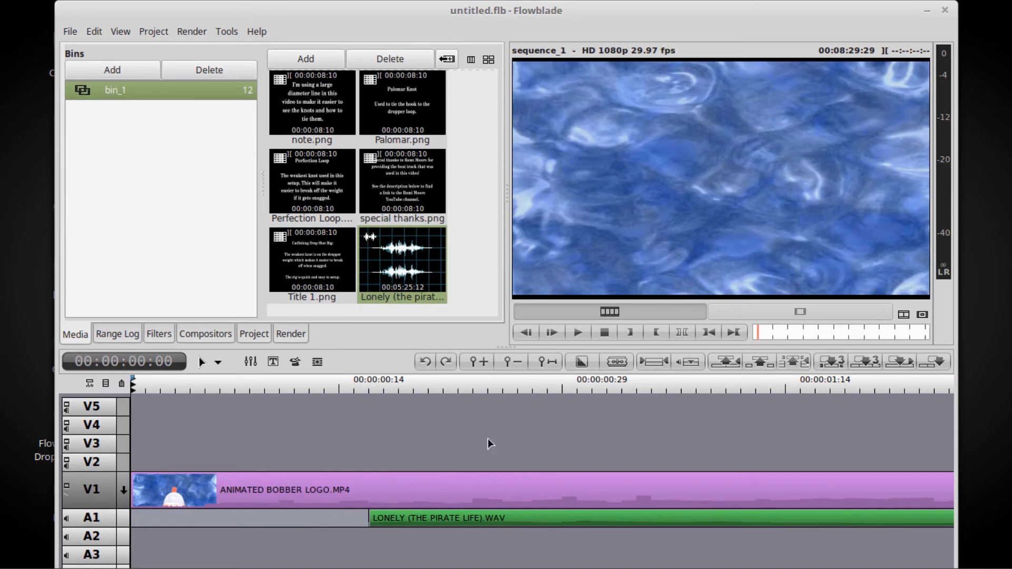
- Delete the Lonely (the pirate life).wav music clip from audio track A1
click(549, 361)
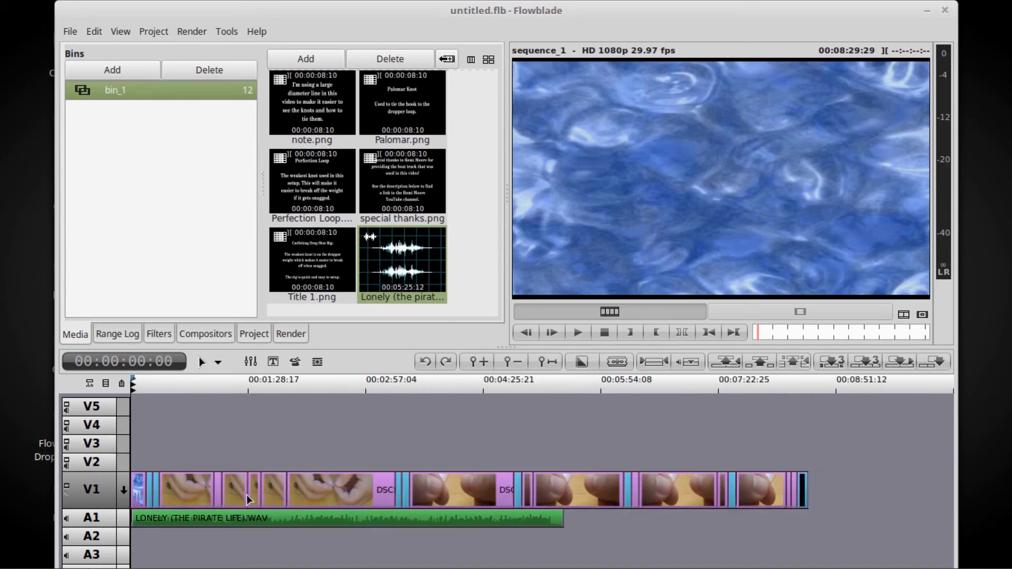
click(243, 519)
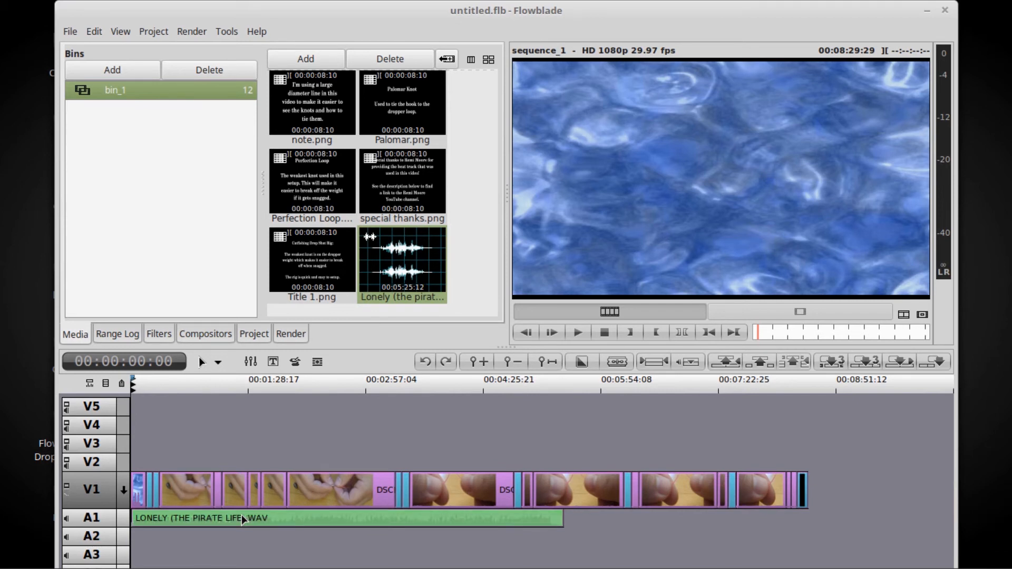
right_click(242, 515)
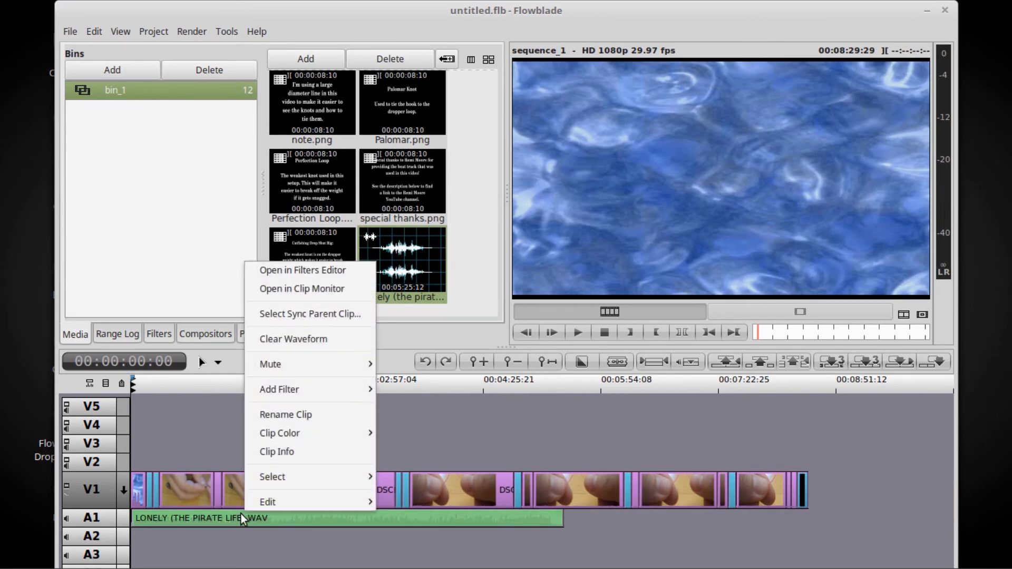
mouse_move(318, 499)
click(407, 480)
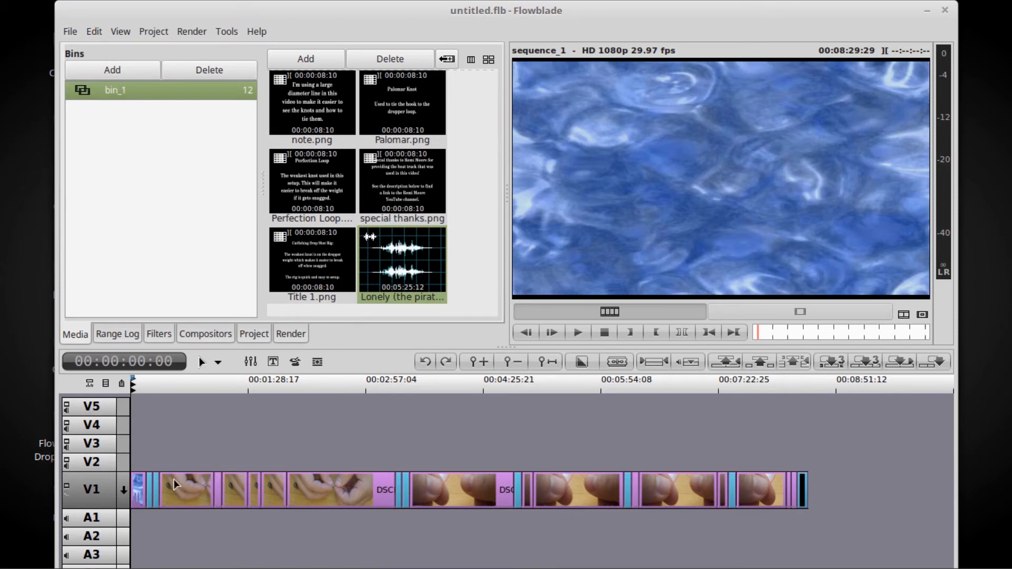
- Place the Lonely (the pirate life).wav music on A1 at 00:00:21:21, where DSCN1210.MOV begins after the note title card
key(space)
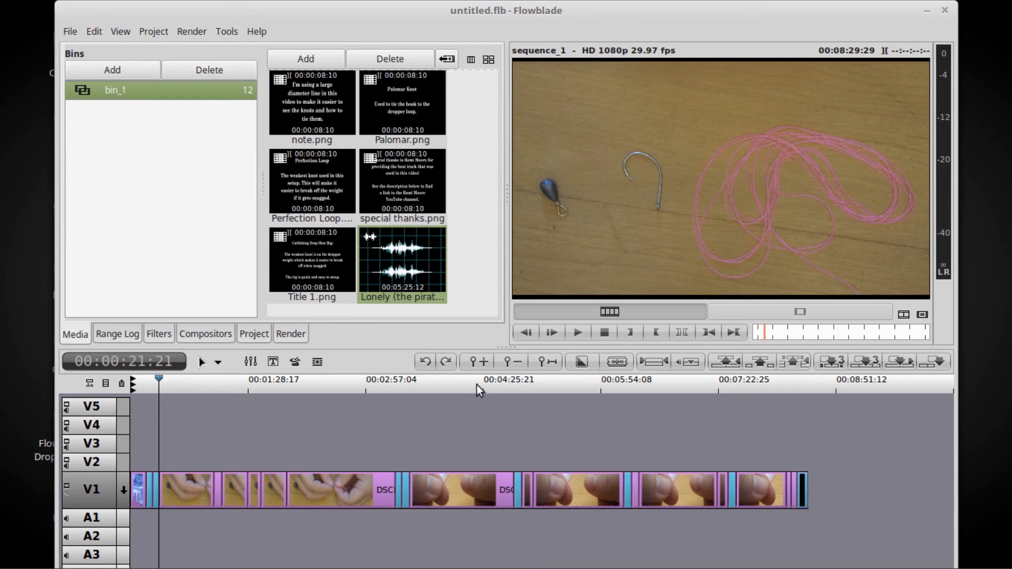
click(479, 363)
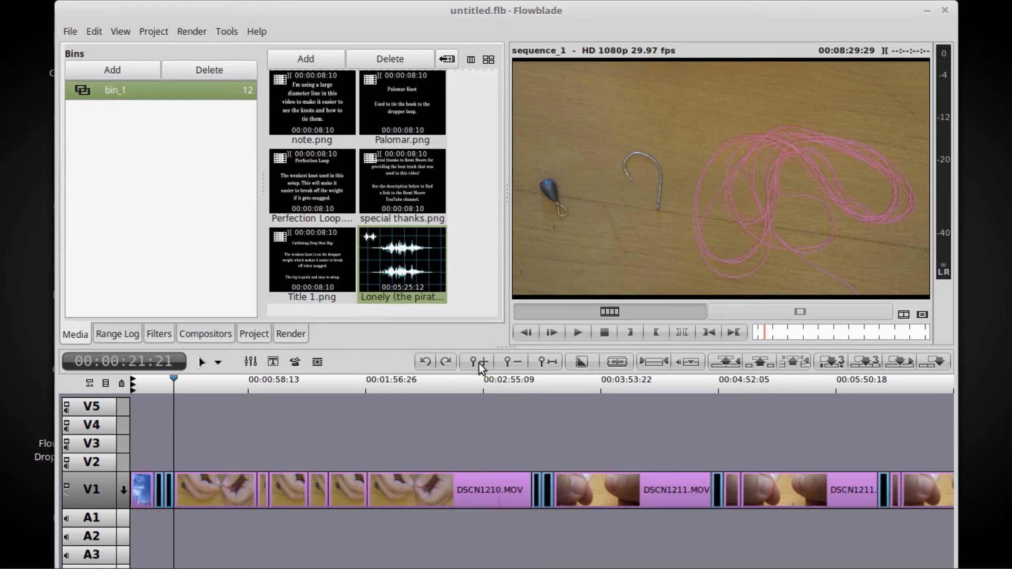
click(479, 363)
click(479, 362)
click(479, 363)
click(478, 363)
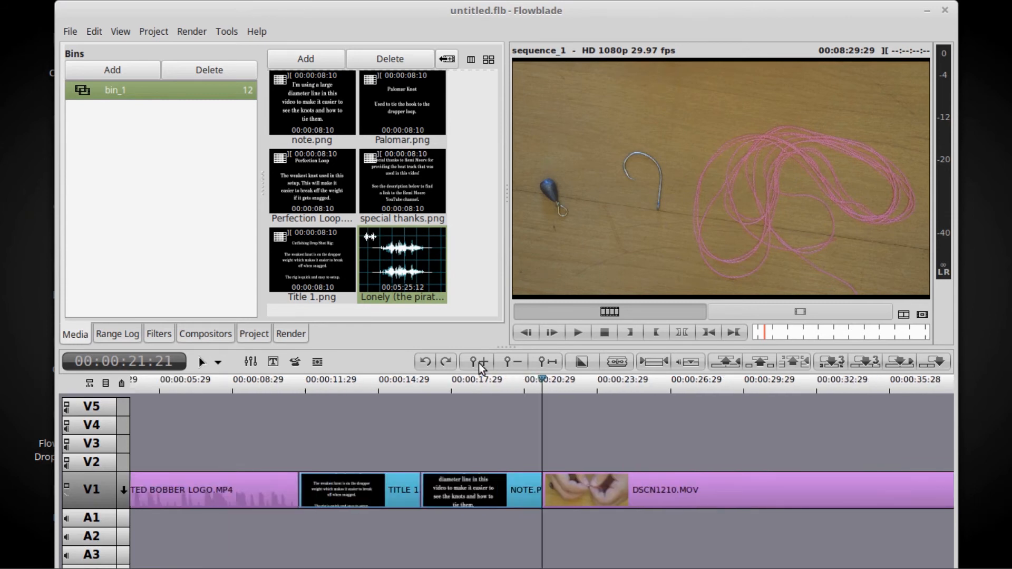
click(479, 362)
click(479, 362)
click(479, 363)
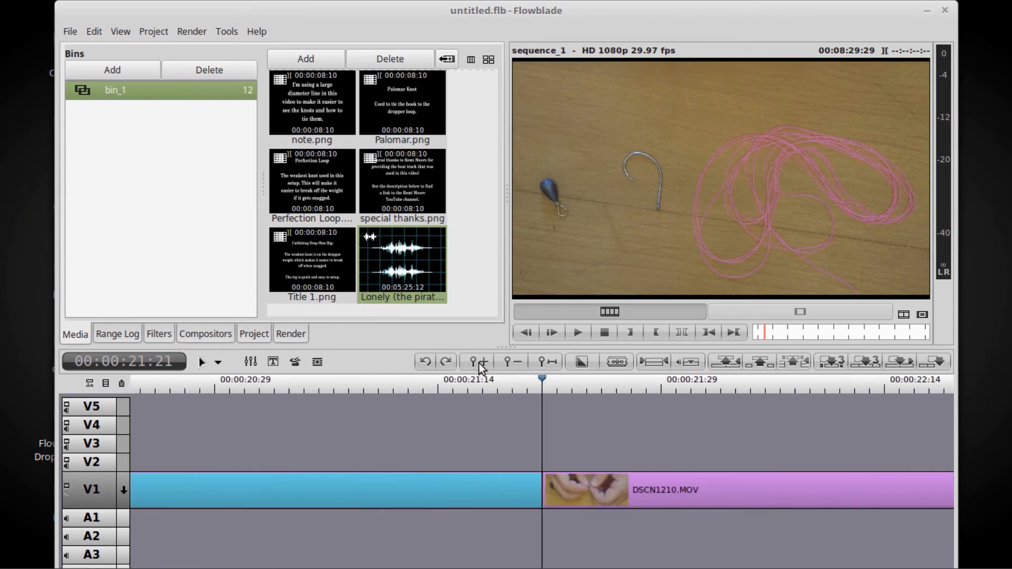
drag(410, 254, 544, 515)
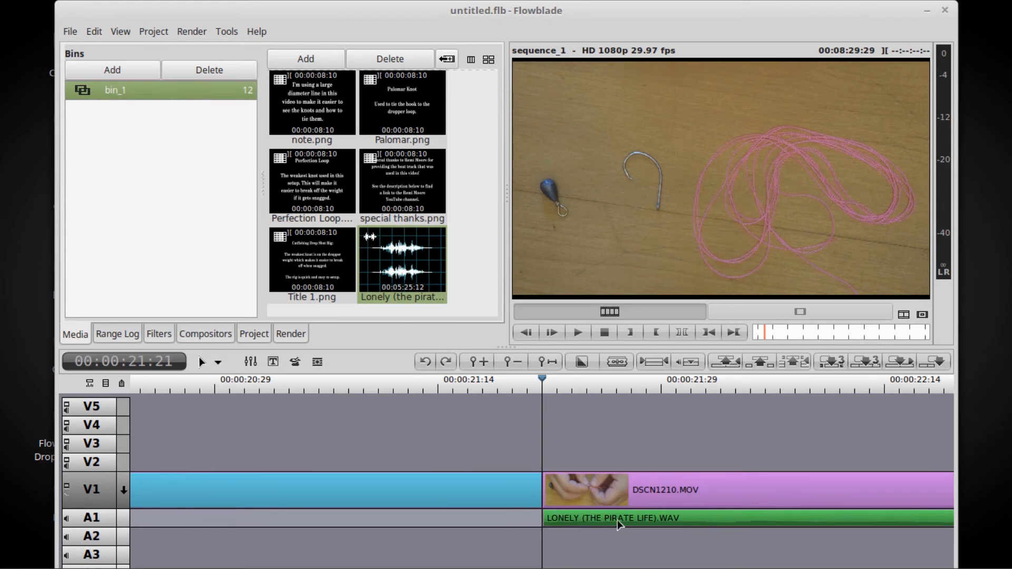
- Play the sequence from the start of the music and again near the end of the music clip on A1
click(544, 362)
key(space)
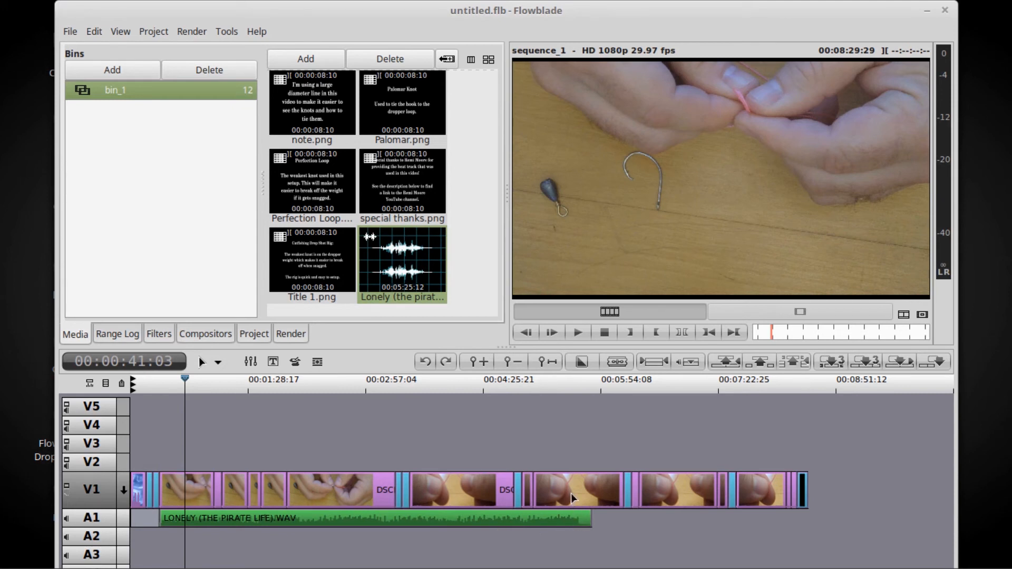
click(573, 444)
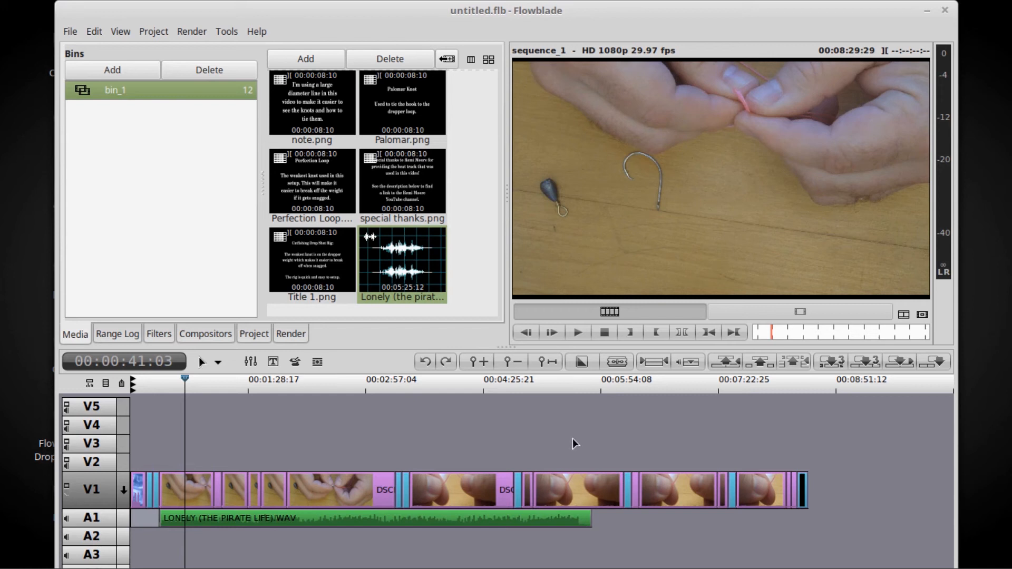
click(570, 391)
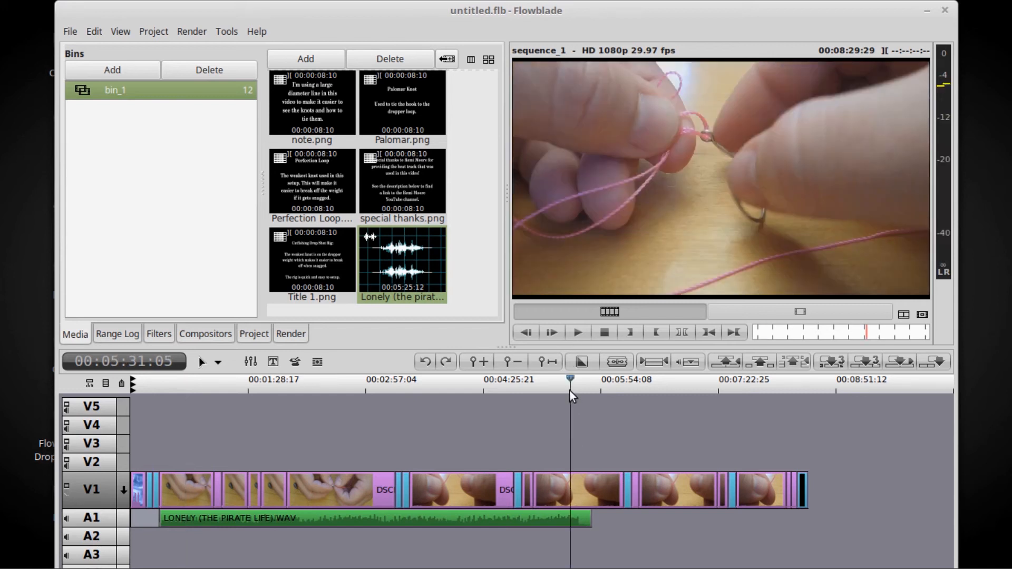
key(space)
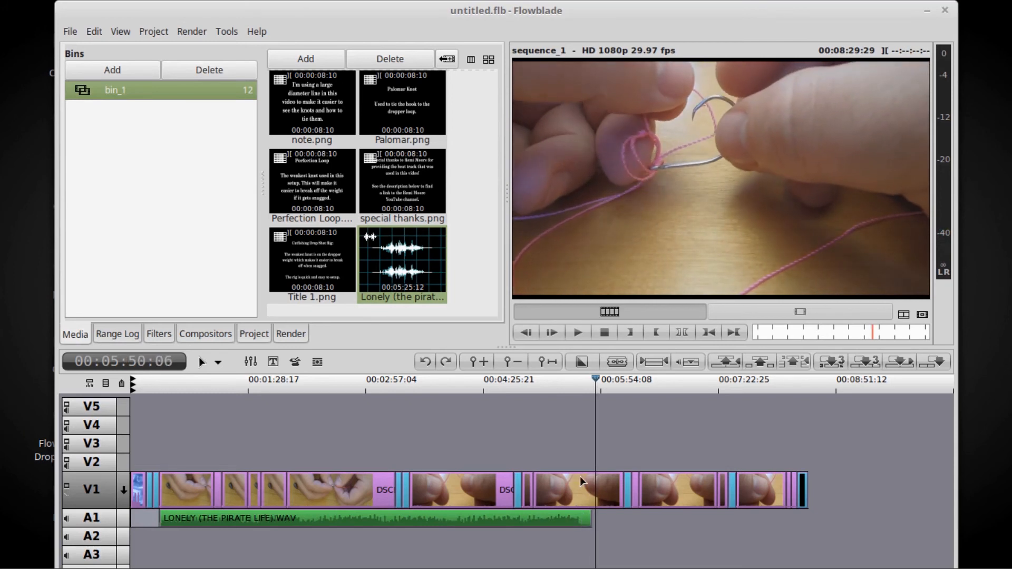
- Cut the clips on V1 and A1 at 00:05:36:12 and delete the remainder of the music clip after the cut
click(575, 389)
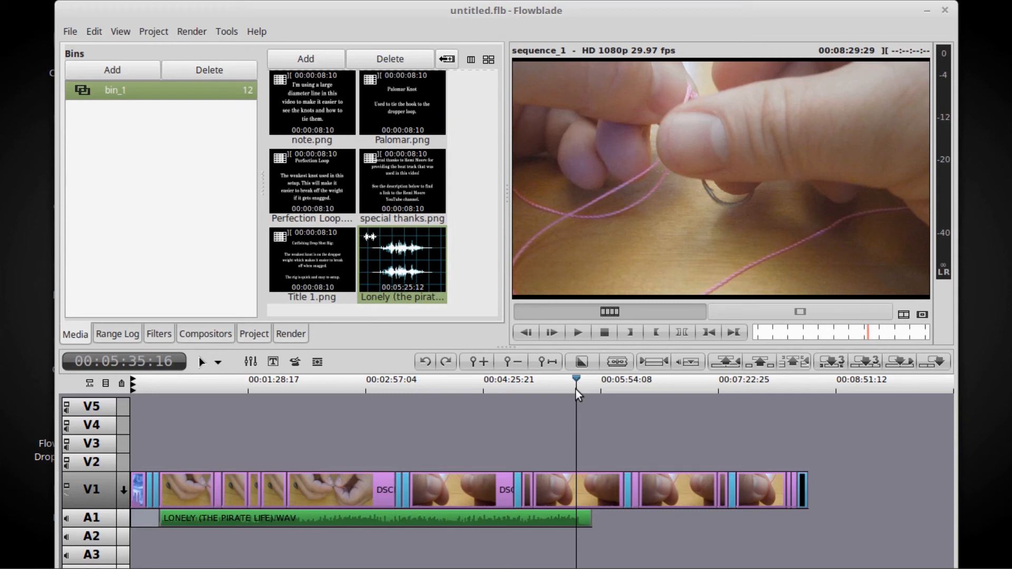
click(479, 356)
click(479, 356)
click(480, 356)
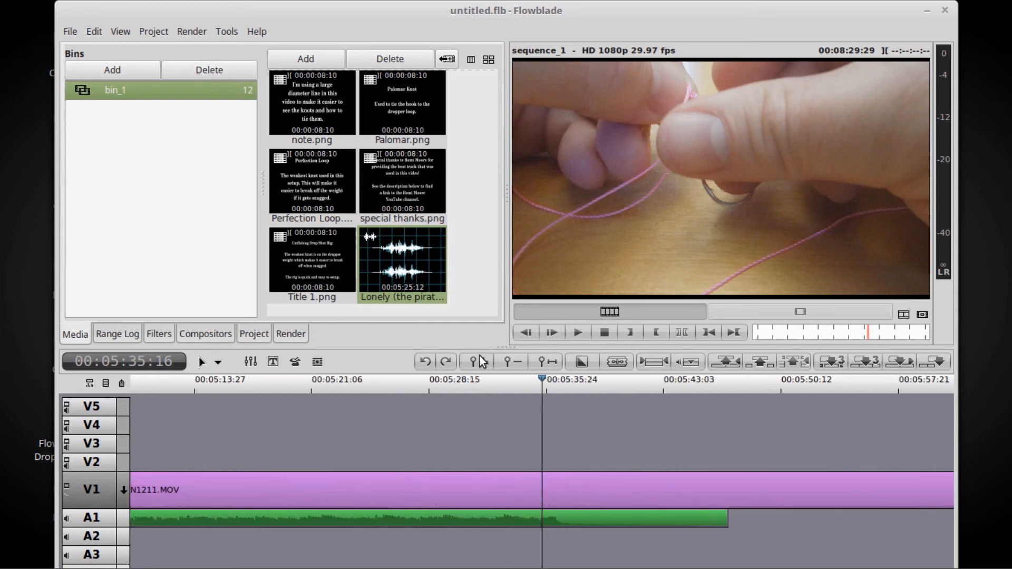
click(480, 356)
key(space)
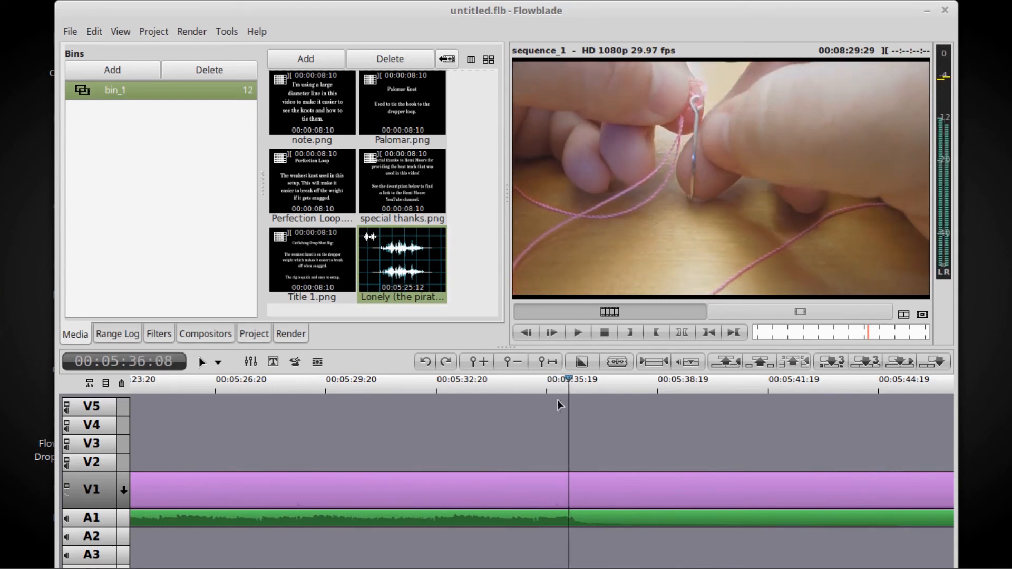
key(Left)
key(Left)
key(Left)
key(Left)
key(Left)
key(Left)
key(Left)
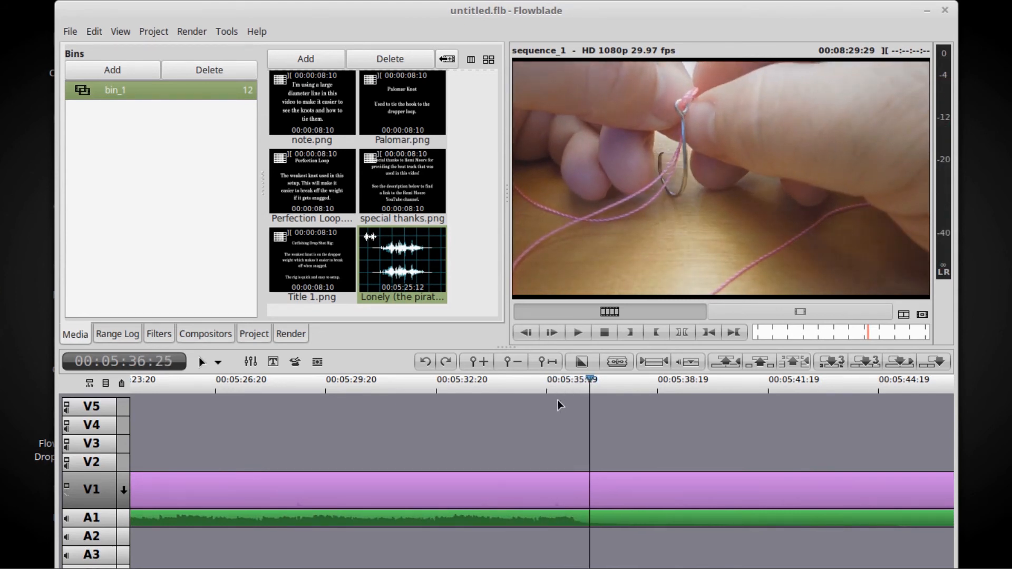
key(Left)
key(Left)
key(Left)
key(Left)
key(Left)
key(Left)
key(Left)
key(Left)
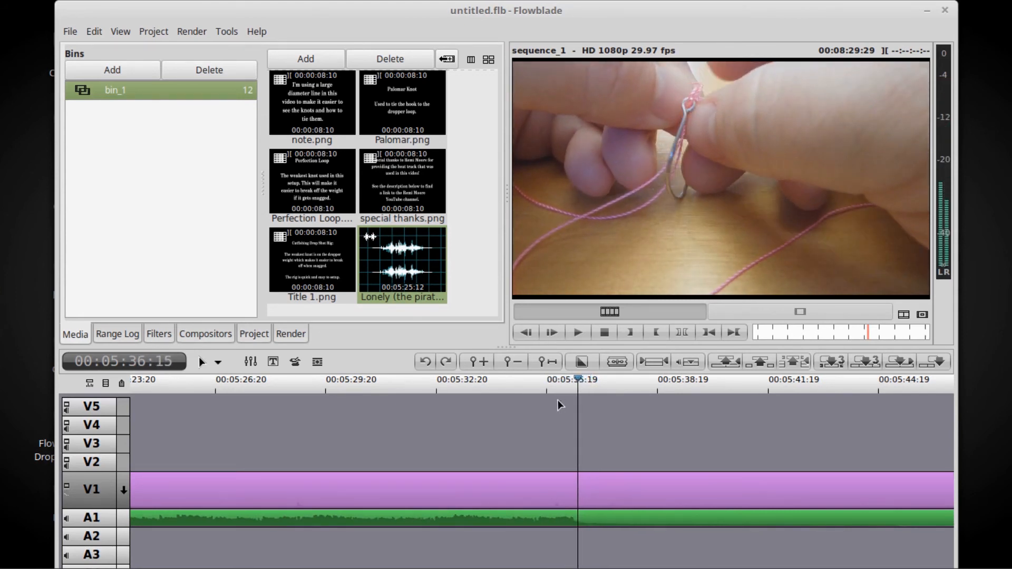
key(Right)
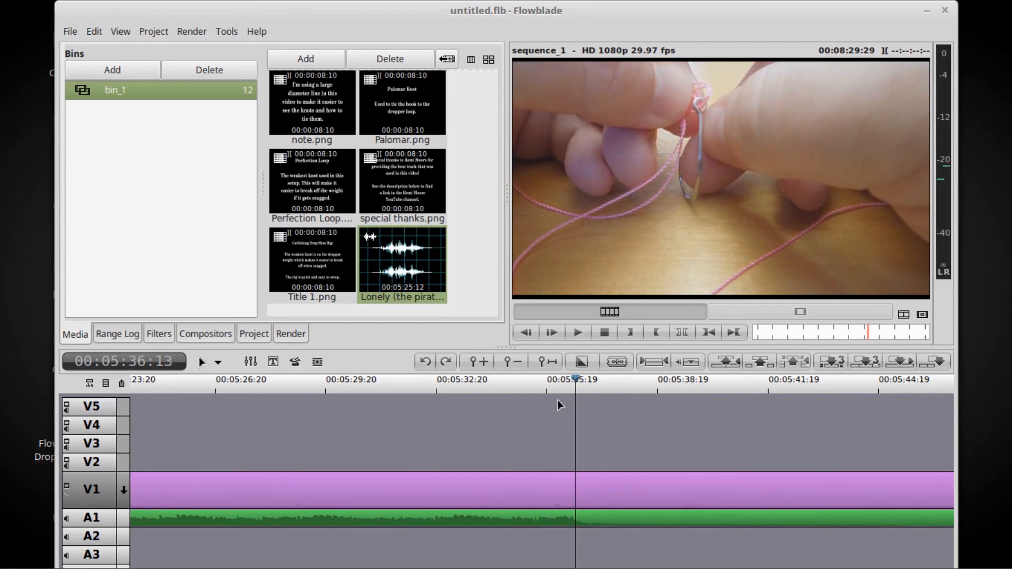
key(Left)
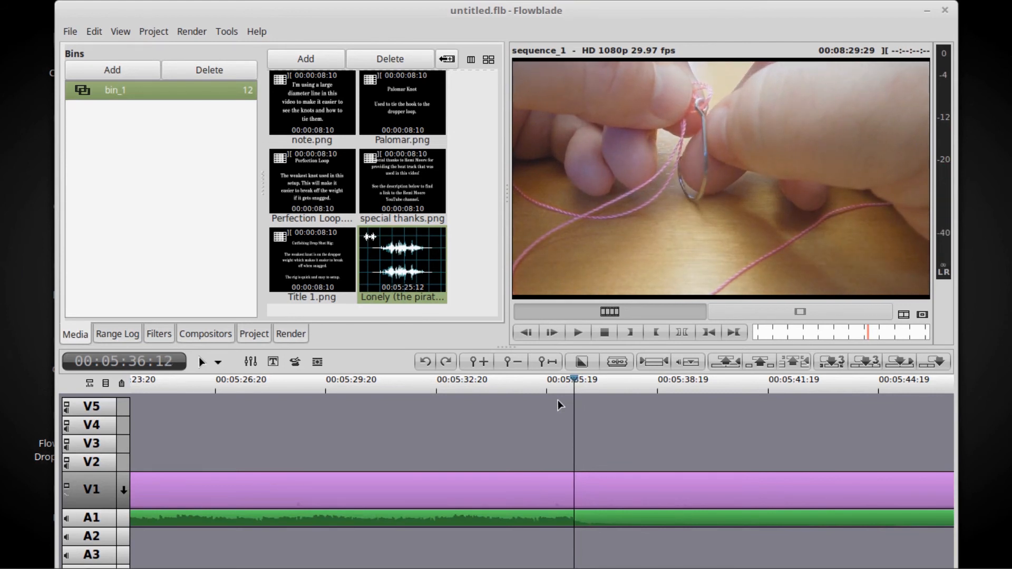
key(x)
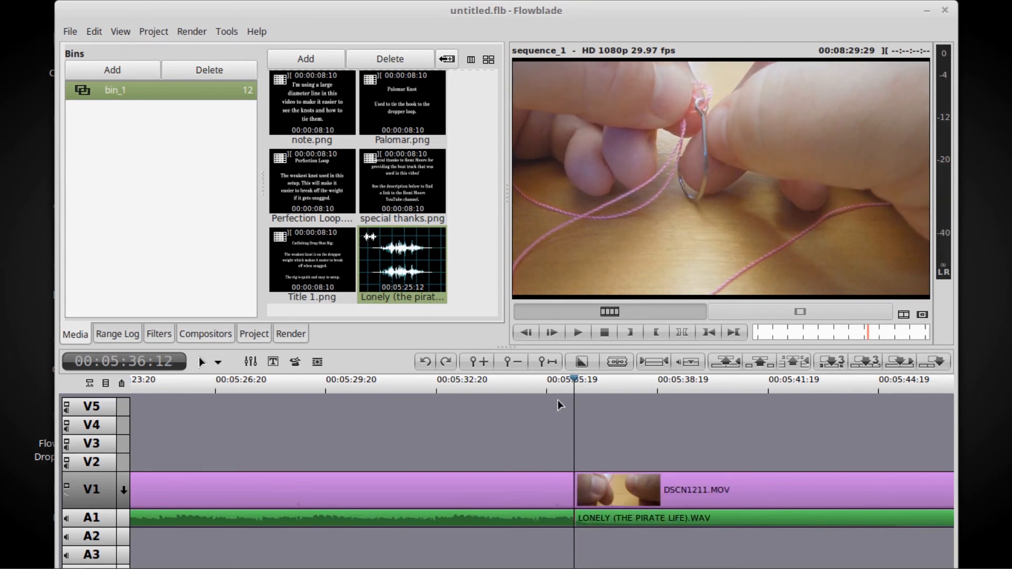
click(591, 522)
key(Delete)
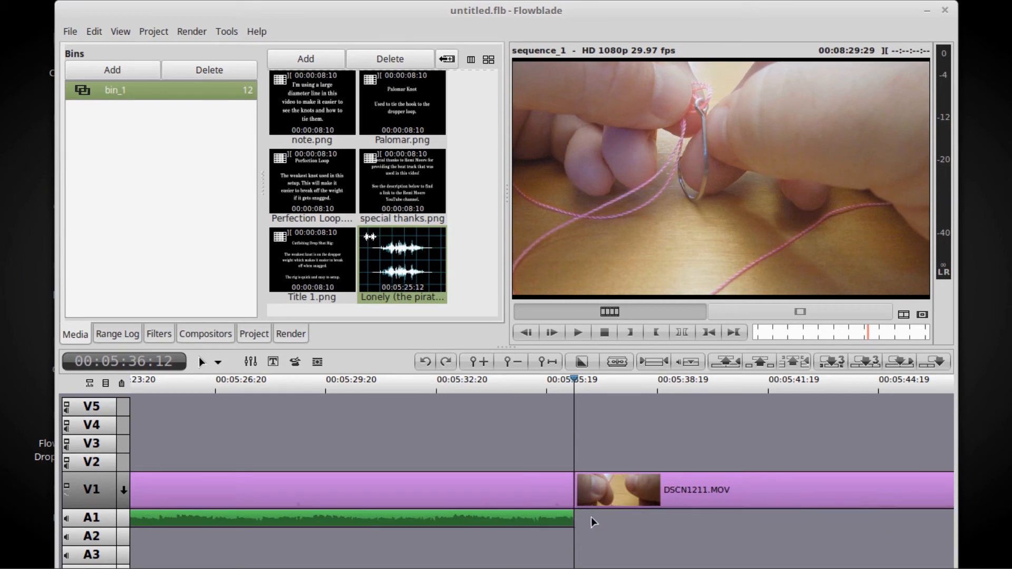
key(space)
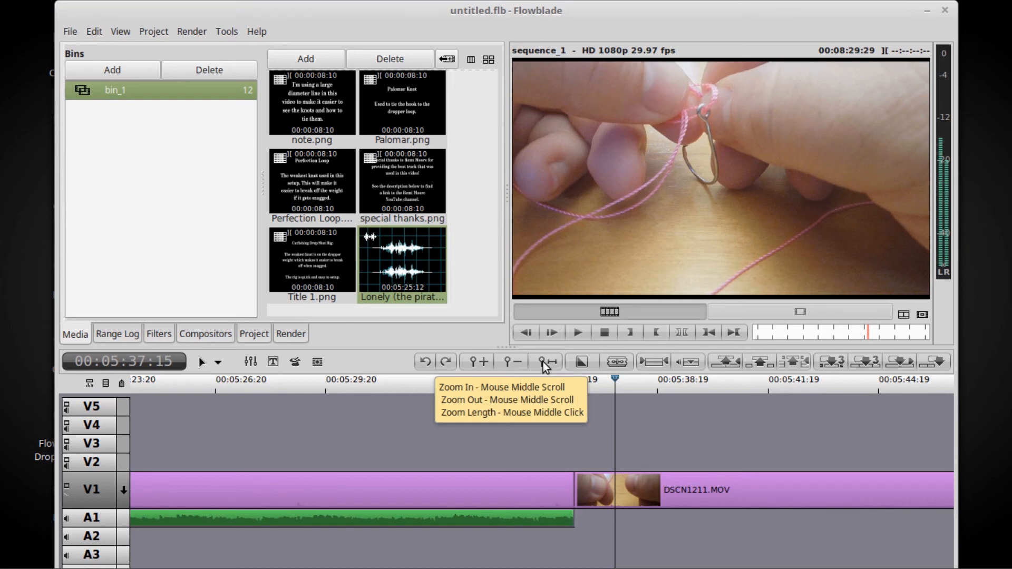
- Add the Volume audio filter to the Lonely (the pirate life).wav clip on A1
right_click(466, 522)
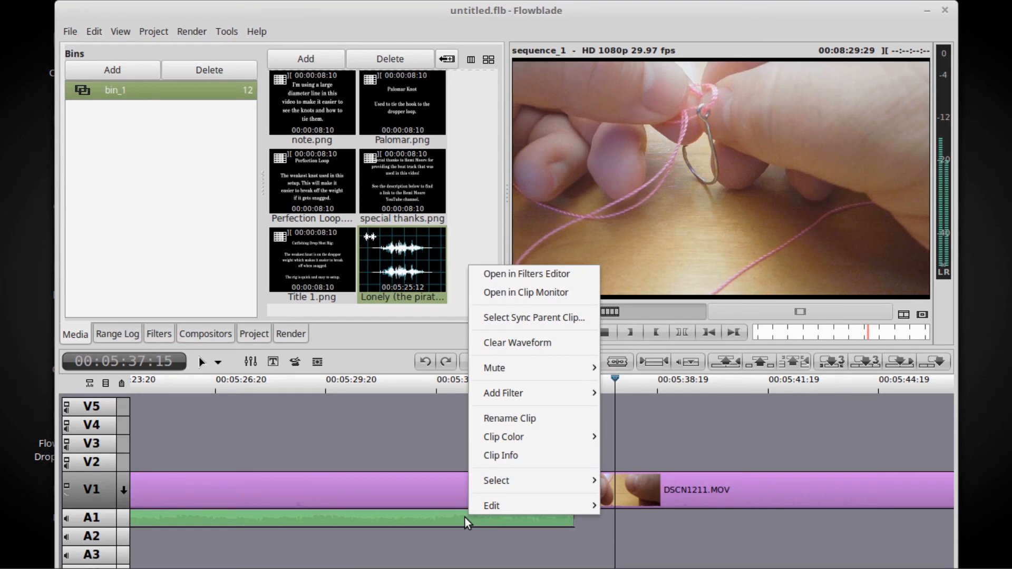
mouse_move(525, 392)
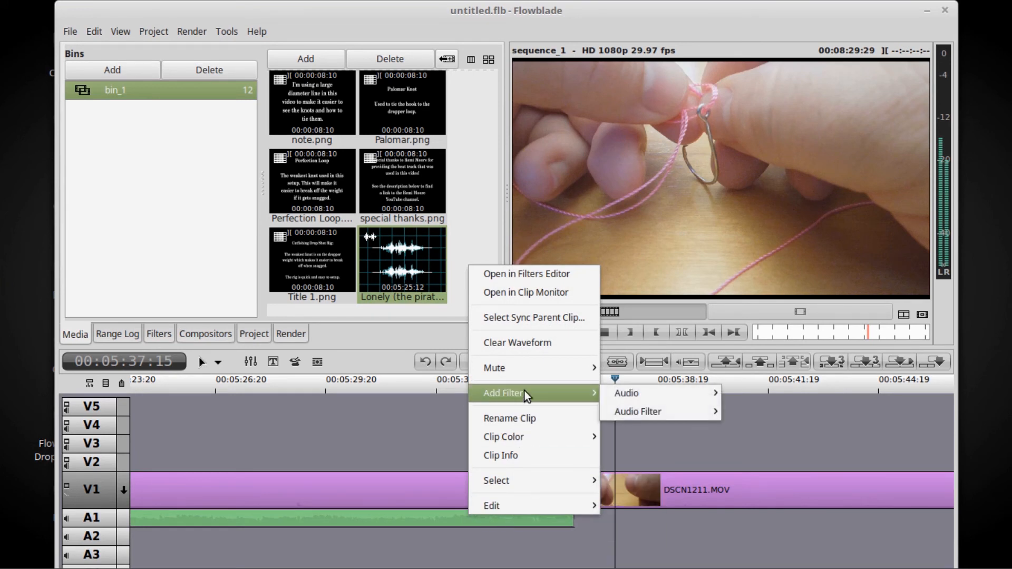
mouse_move(631, 397)
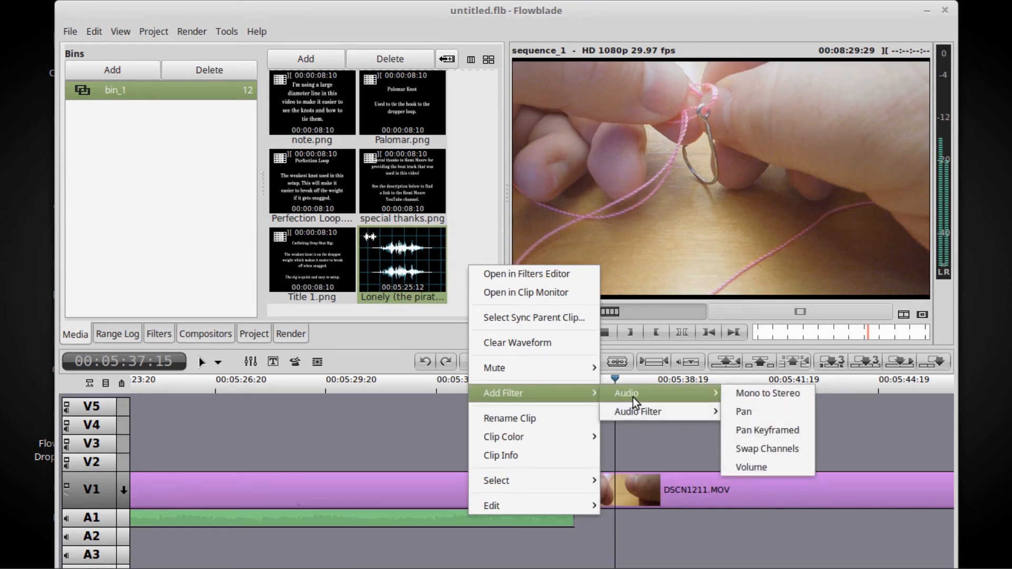
click(739, 464)
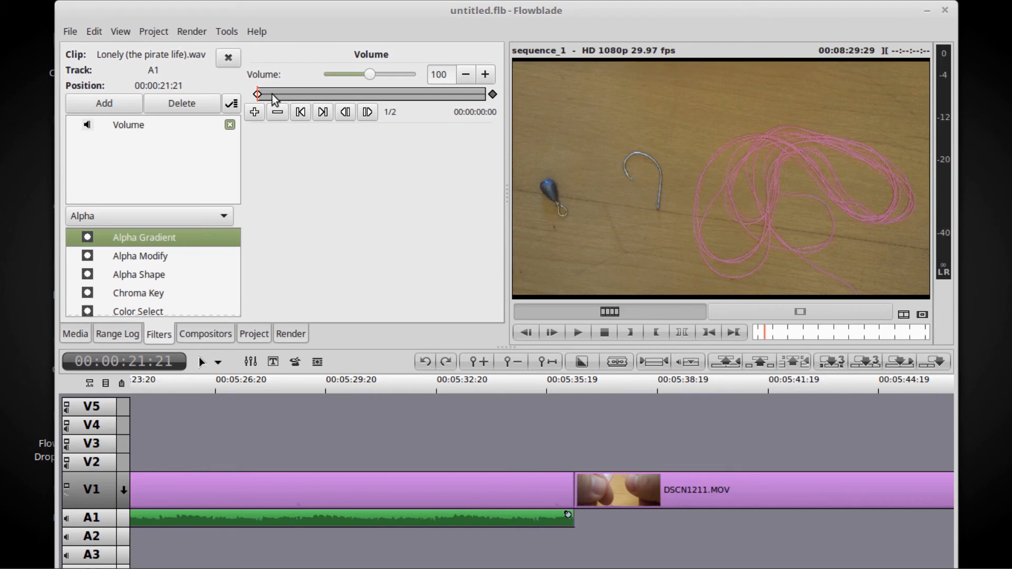
- Add a Volume keyframe at clip time 00:04:55:23 on the music clip, keeping the volume at 100
key(Right)
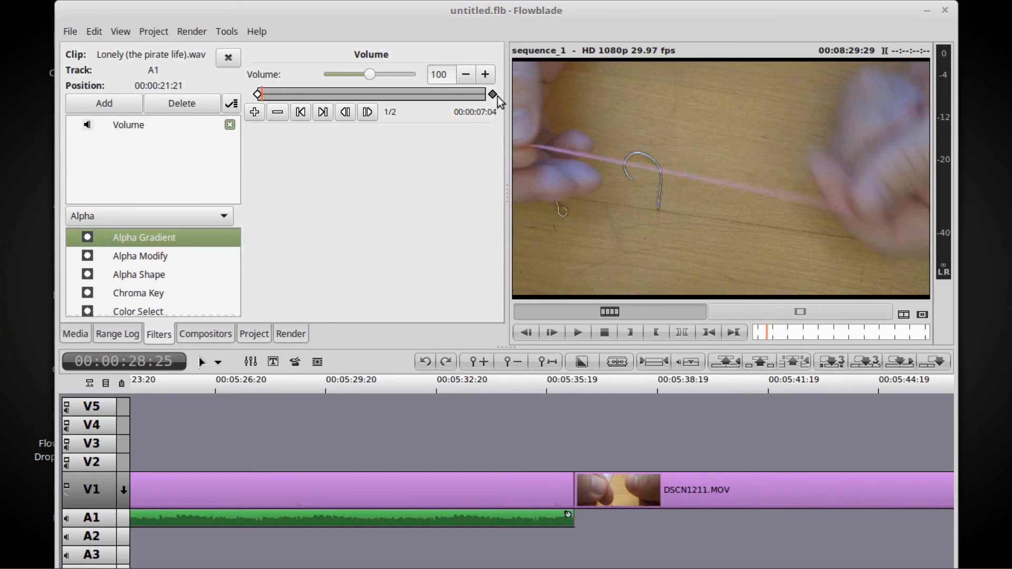
click(472, 94)
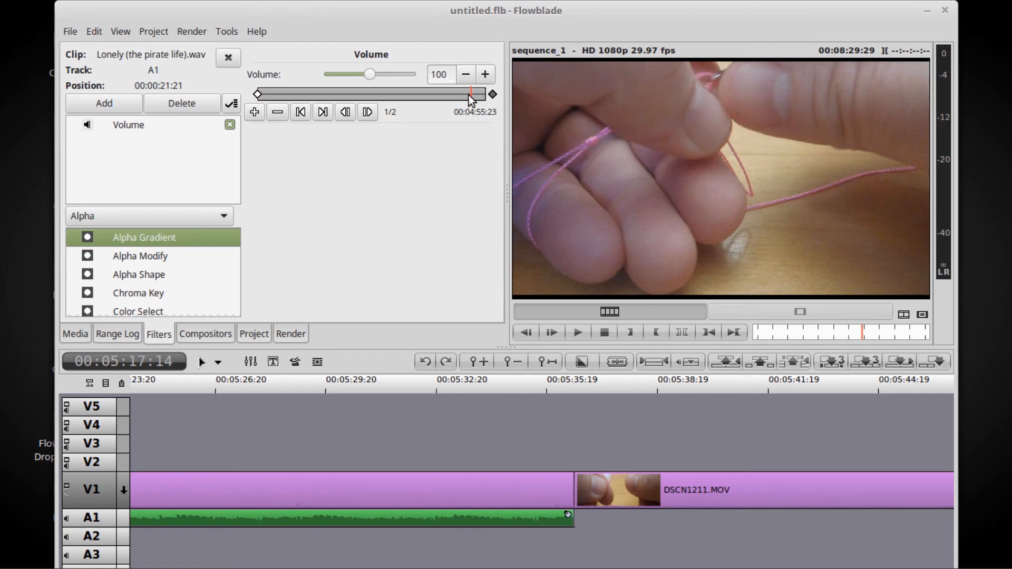
click(254, 113)
- Create a Volume keyframe at the music clip's end, at clip time 00:05:14:20, with the volume set to 0
click(493, 95)
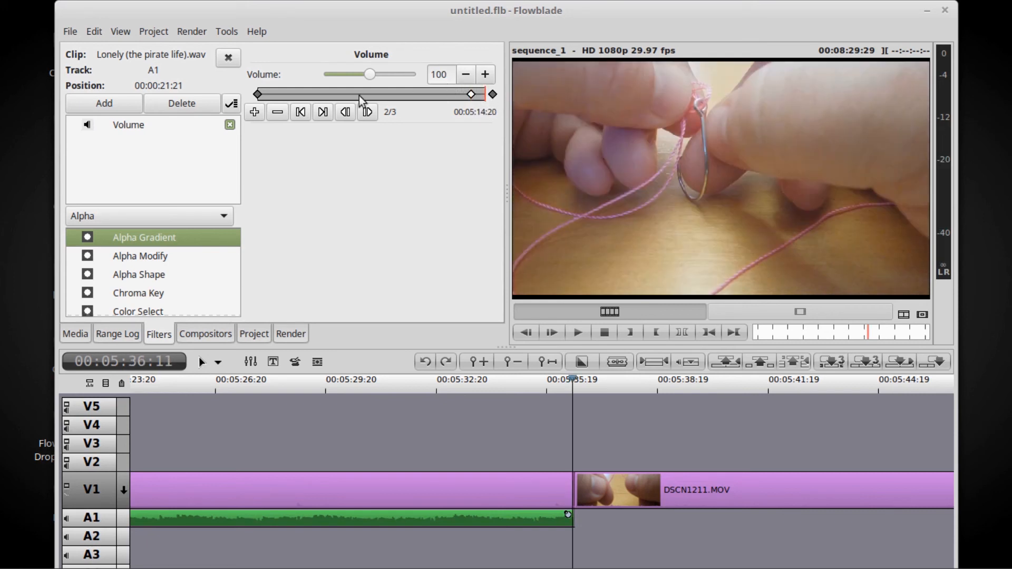
click(473, 81)
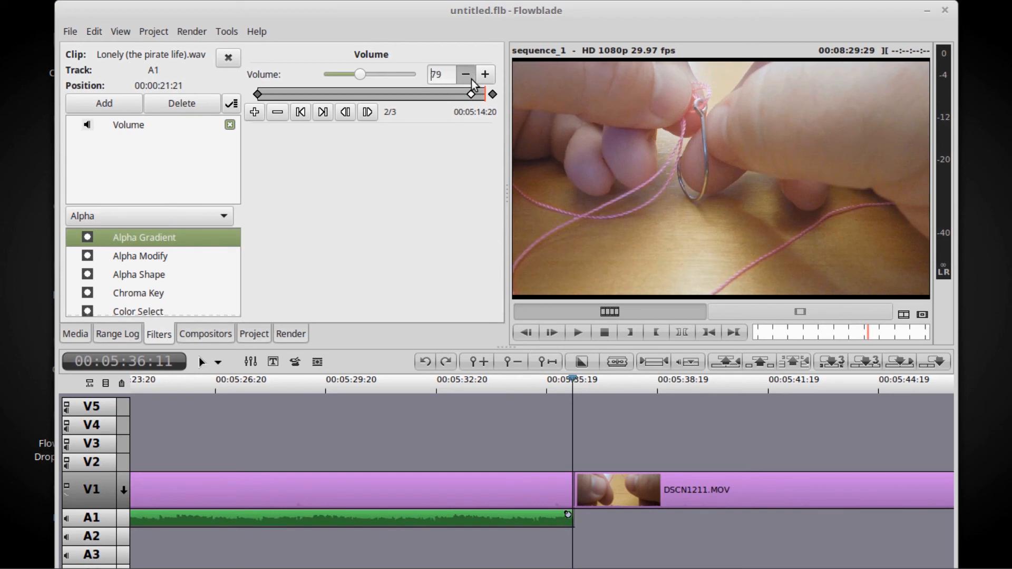
drag(473, 81, 472, 79)
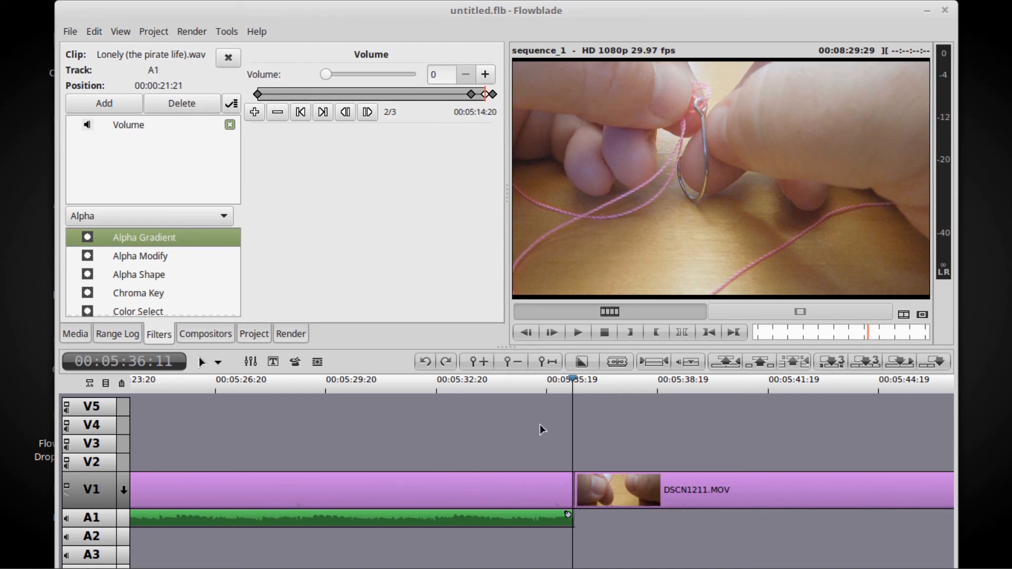
- Play the last seconds of the music clip on A1 to check the volume fade-out
click(457, 387)
key(space)
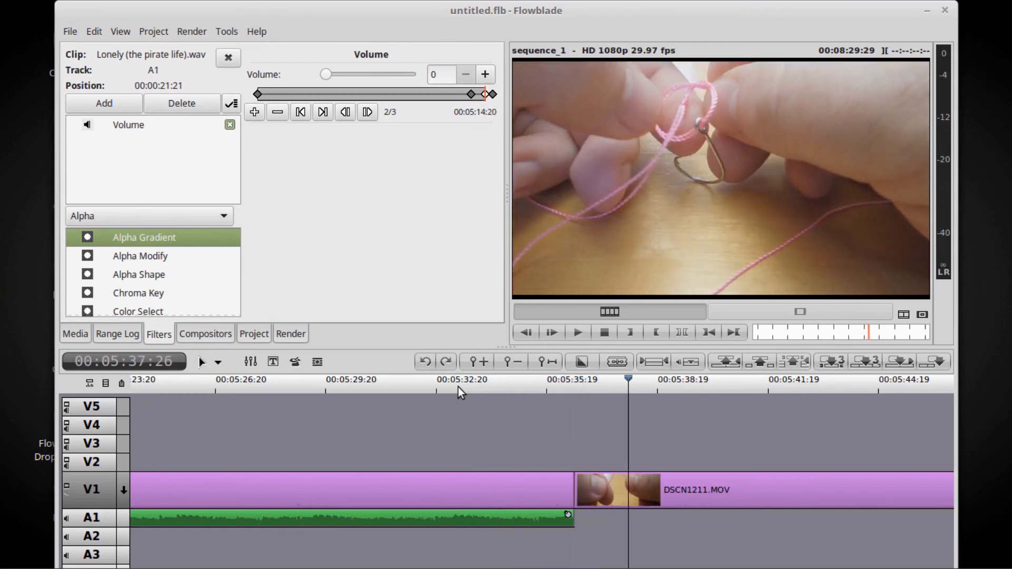
click(432, 388)
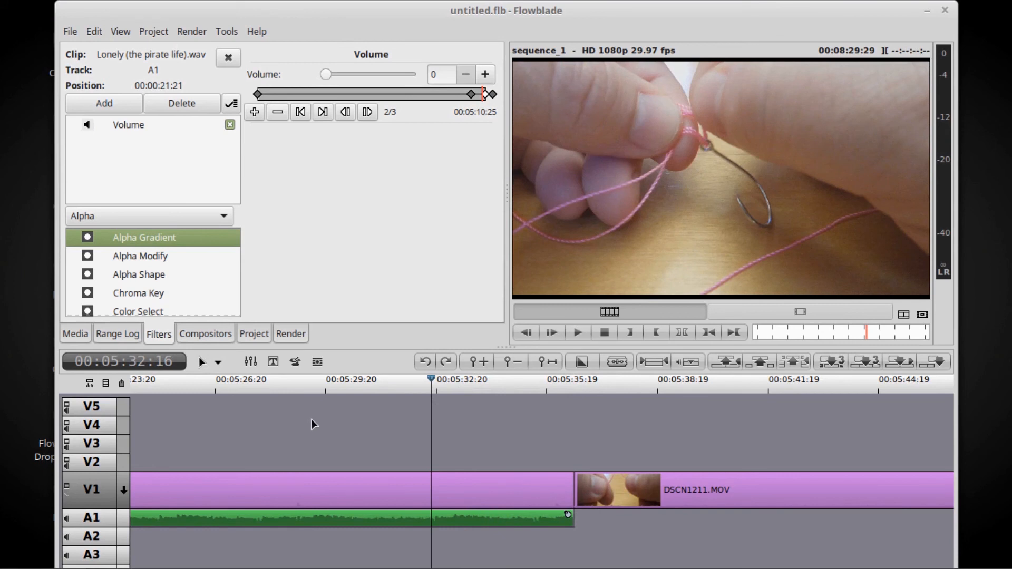
key(space)
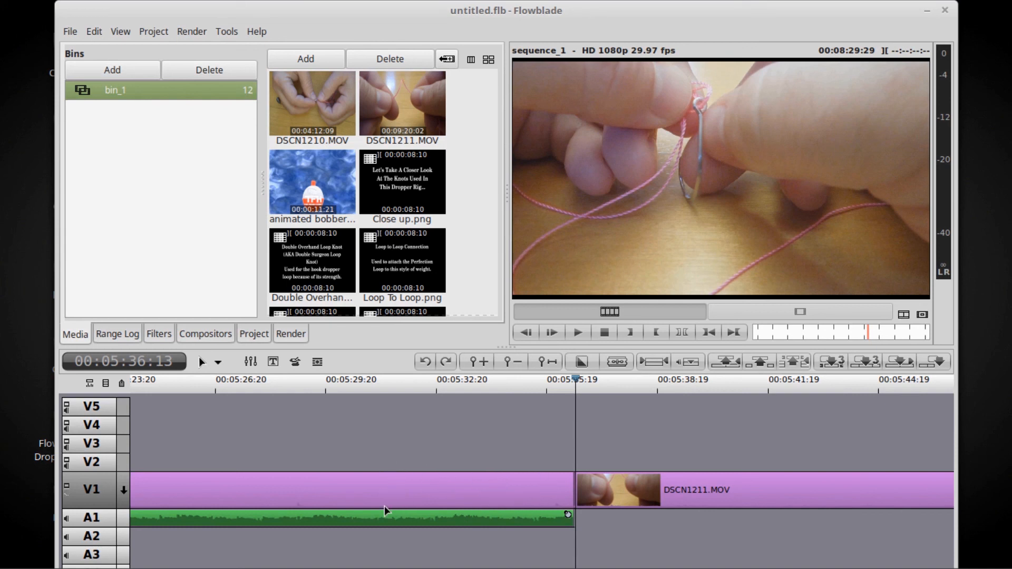
- Set the render encoding format to H.264 / .mp4 and the output folder to Desktop
click(300, 333)
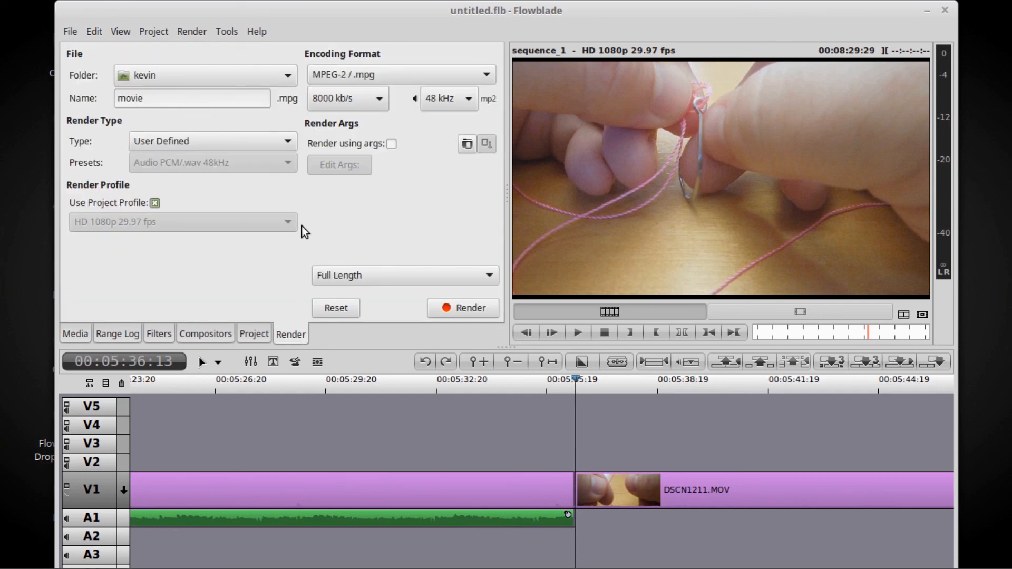
click(343, 71)
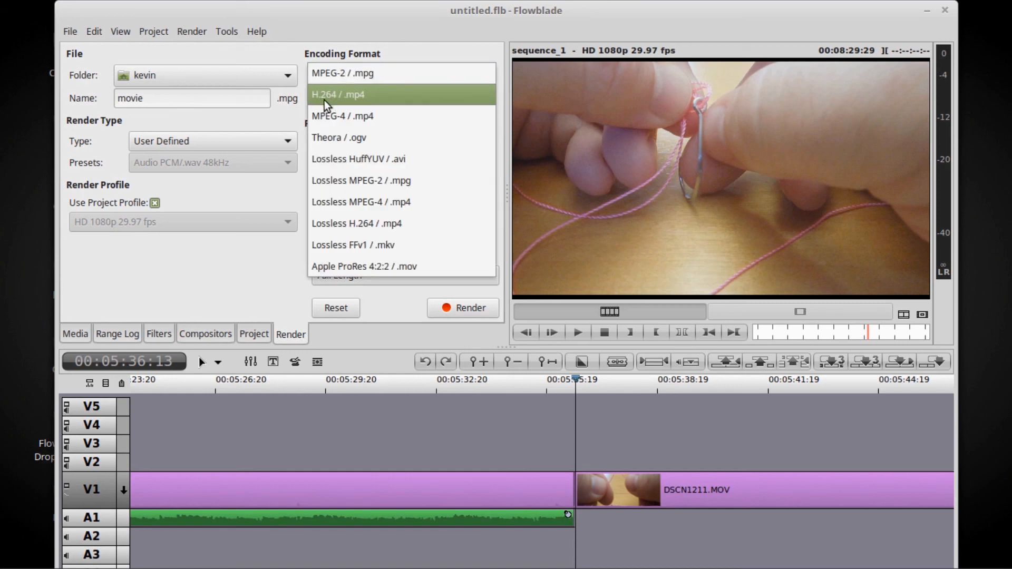
click(354, 96)
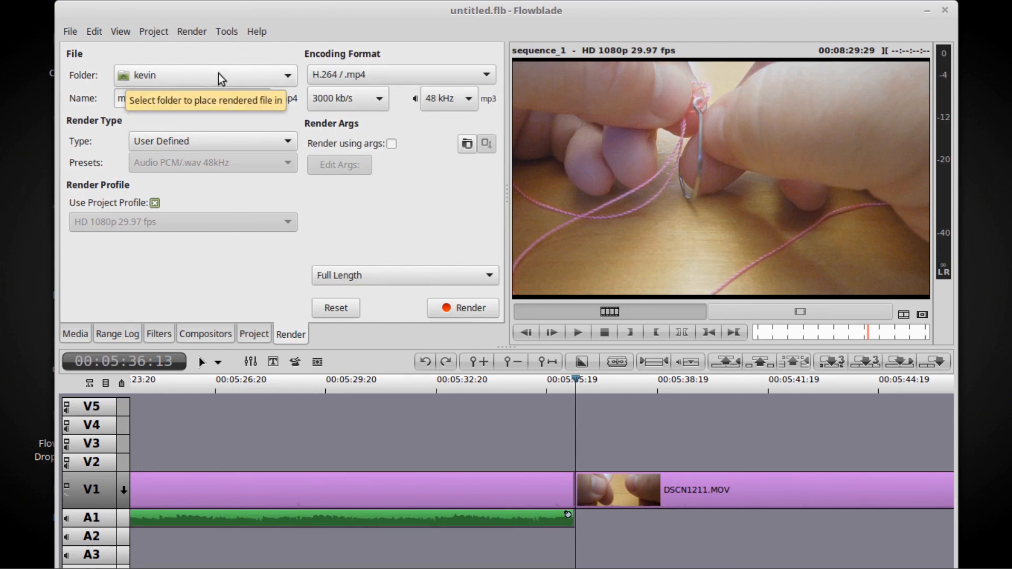
click(283, 74)
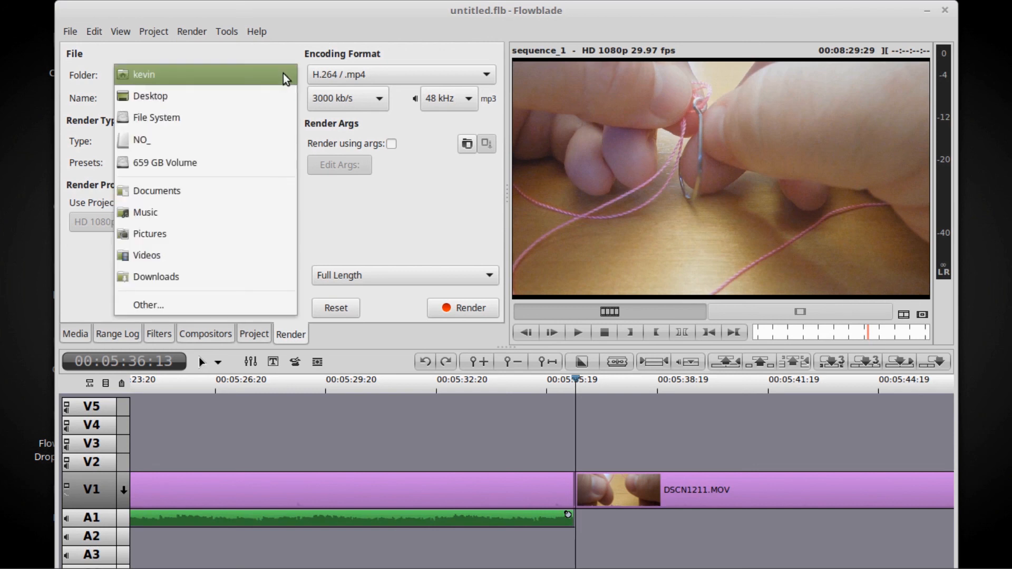
click(229, 95)
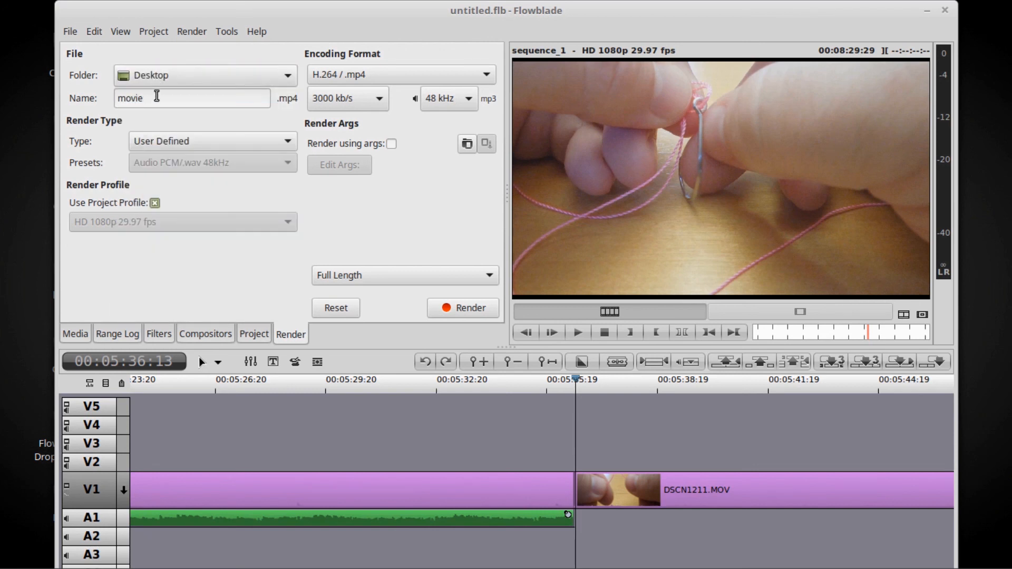